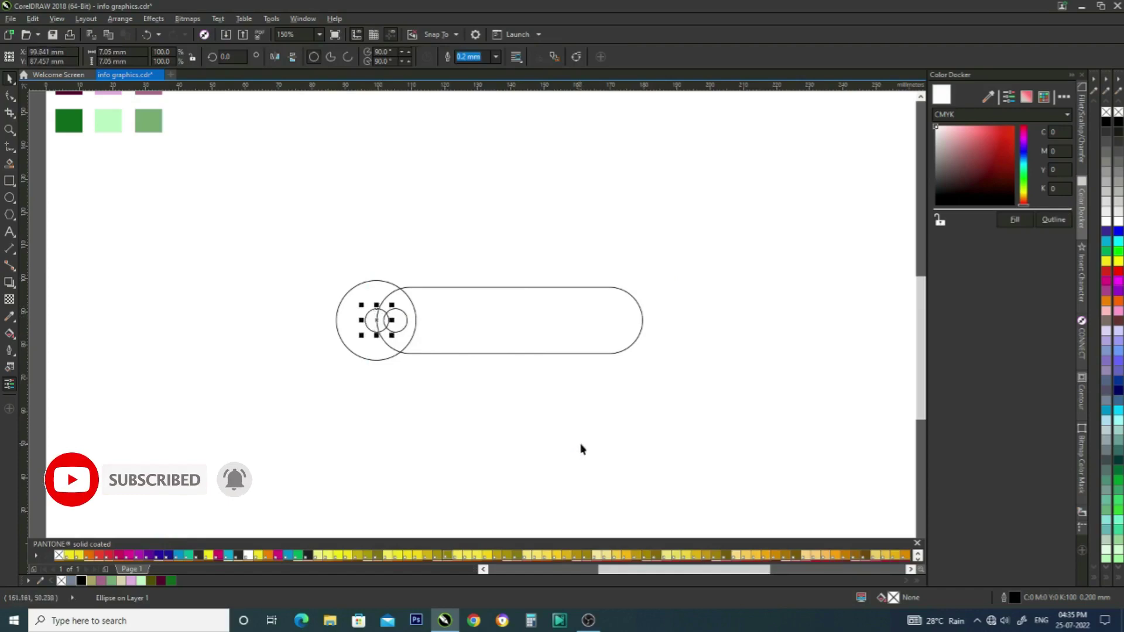
Nudge the rounded bar and the two small circles rightward so the small circles straddle the large circle's right edge.
click(580, 445)
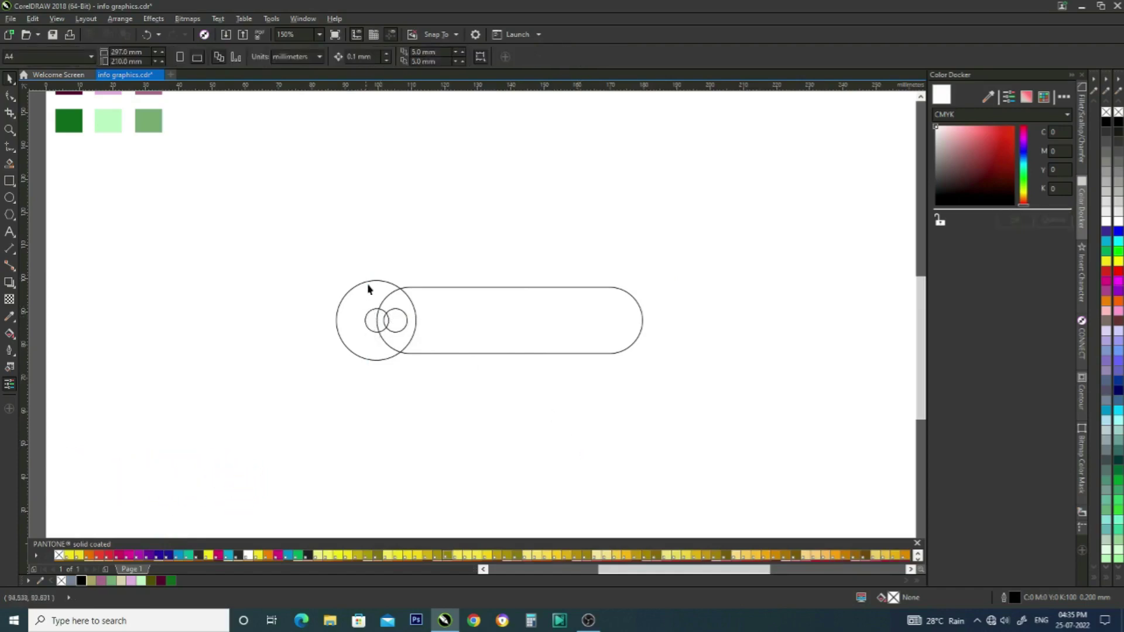
drag(676, 273, 362, 380)
key(Right)
key(Right)
key(Right)
key(Right)
key(Right)
key(Right)
key(Right)
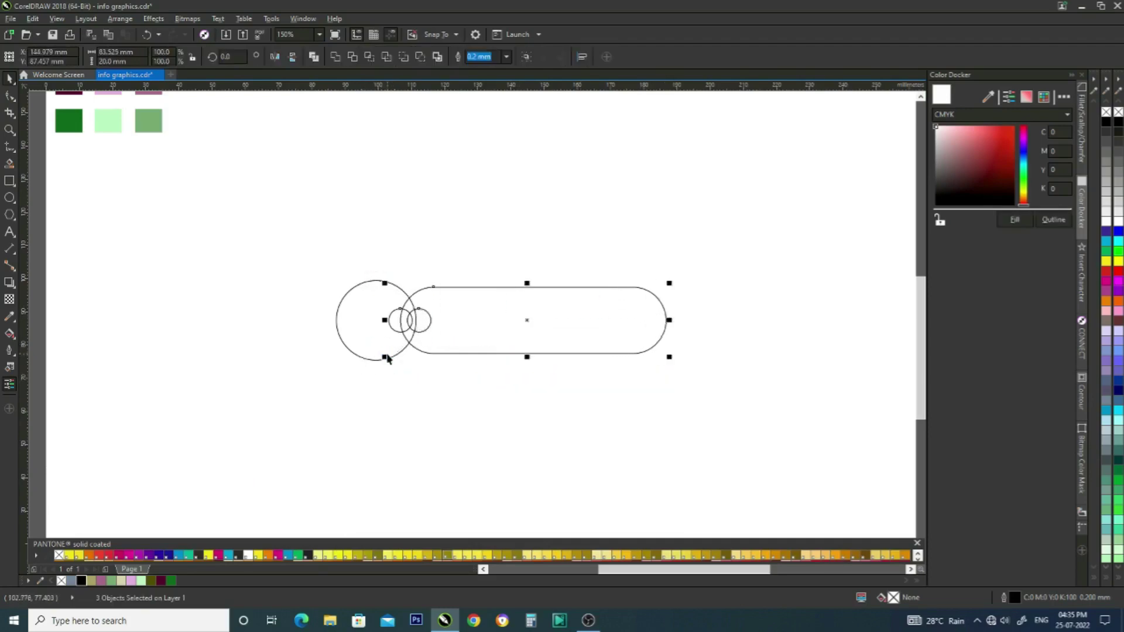
key(Left)
key(Left)
key(Left)
key(Left)
key(Left)
key(Left)
key(Left)
key(Left)
key(Left)
key(Left)
key(Left)
key(Left)
key(Left)
key(Left)
key(Left)
key(Left)
key(Left)
click(433, 387)
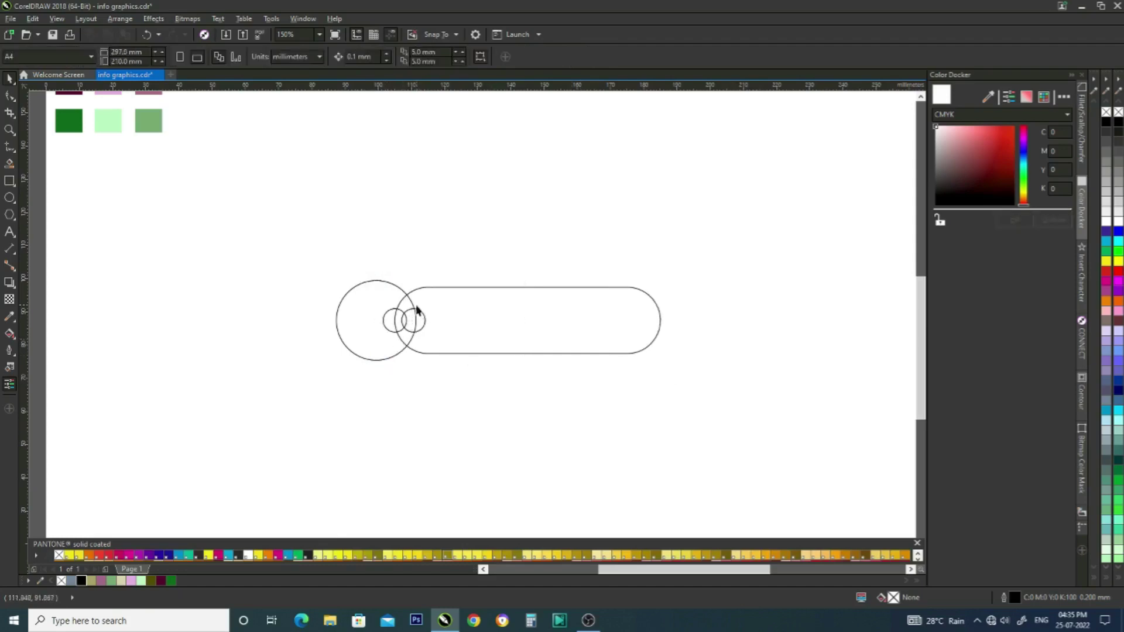
drag(723, 271, 370, 372)
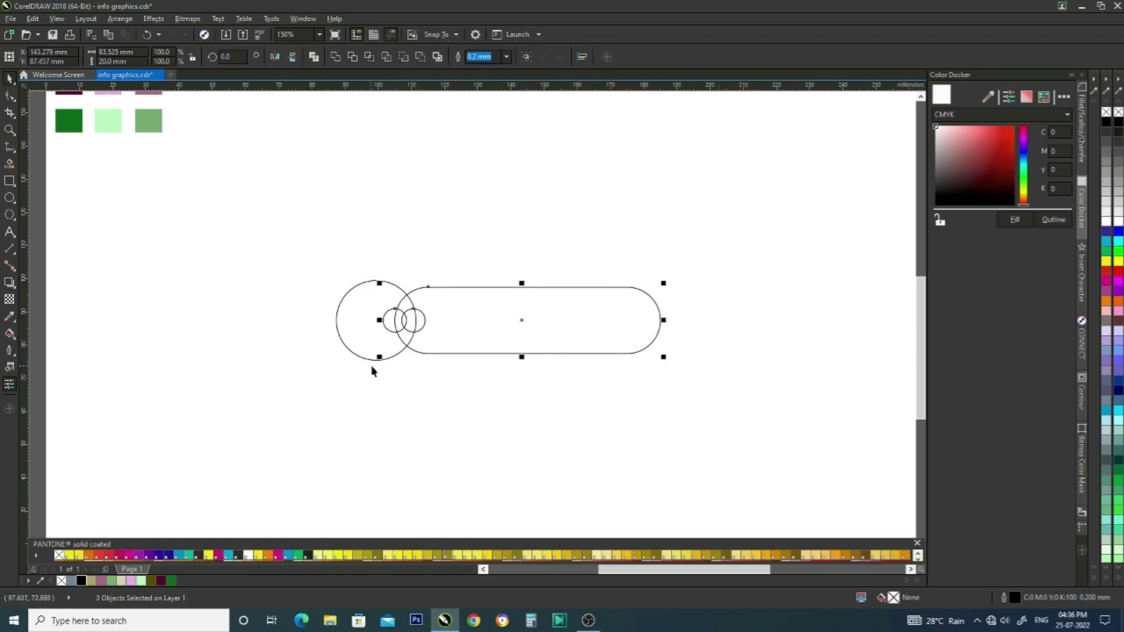
key(Right)
key(Right)
key(Right)
key(Right)
key(Right)
key(Right)
key(Right)
key(Right)
key(Right)
key(Right)
key(Right)
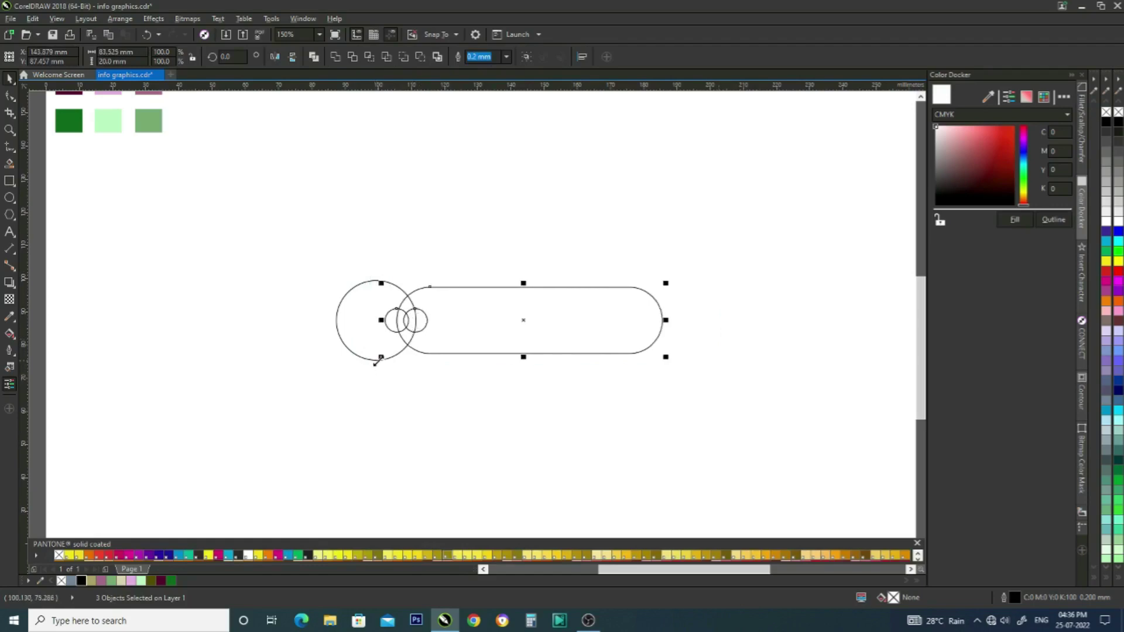
click(434, 363)
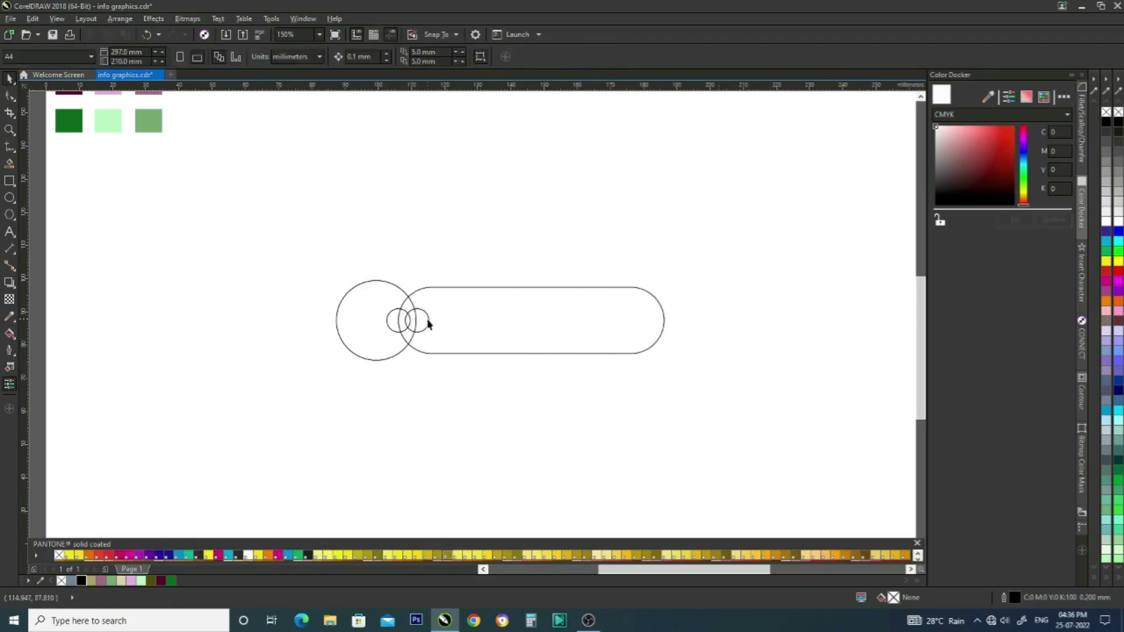
Duplicate all four shapes above the original and trim the lower set's overlapping segments at the link using Virtual Segment Delete.
drag(284, 243, 722, 420)
drag(503, 322, 497, 222)
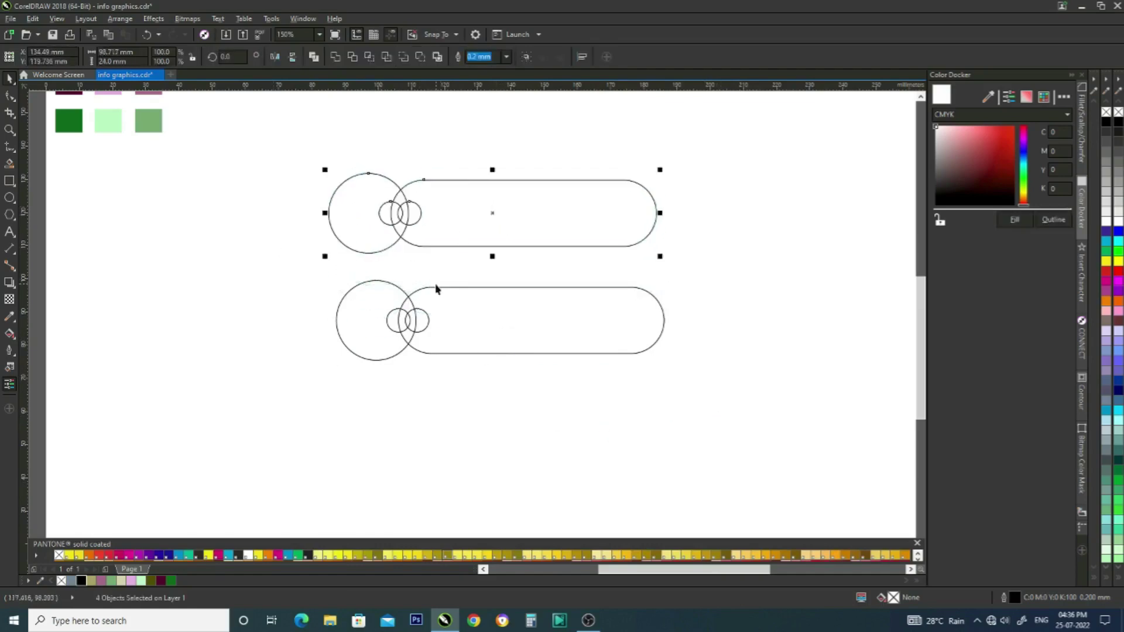
click(10, 113)
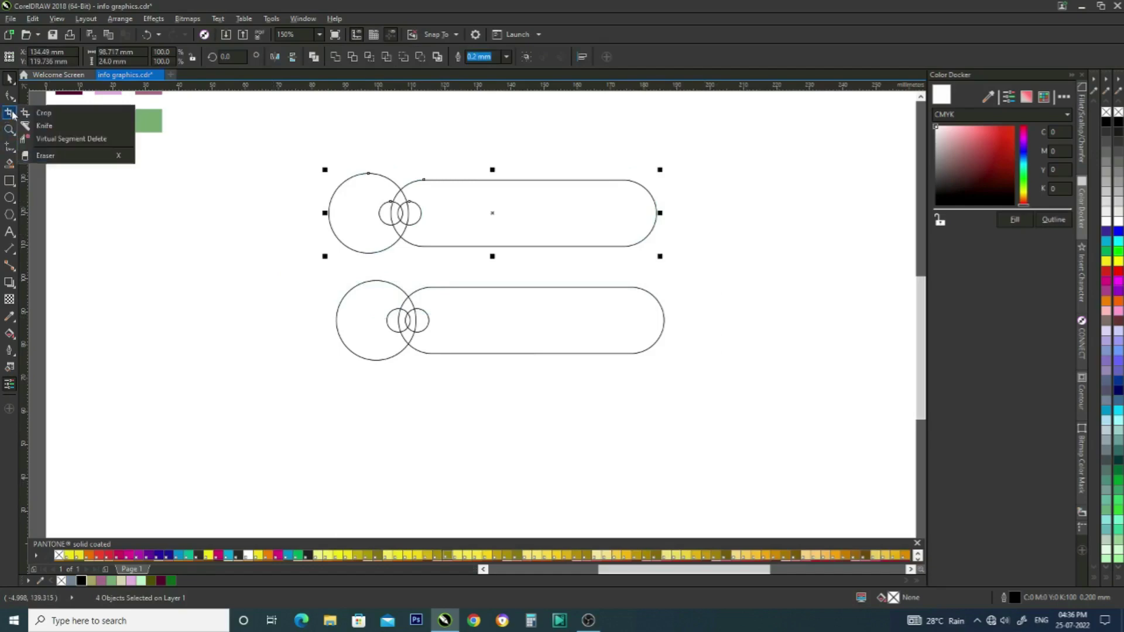
click(56, 140)
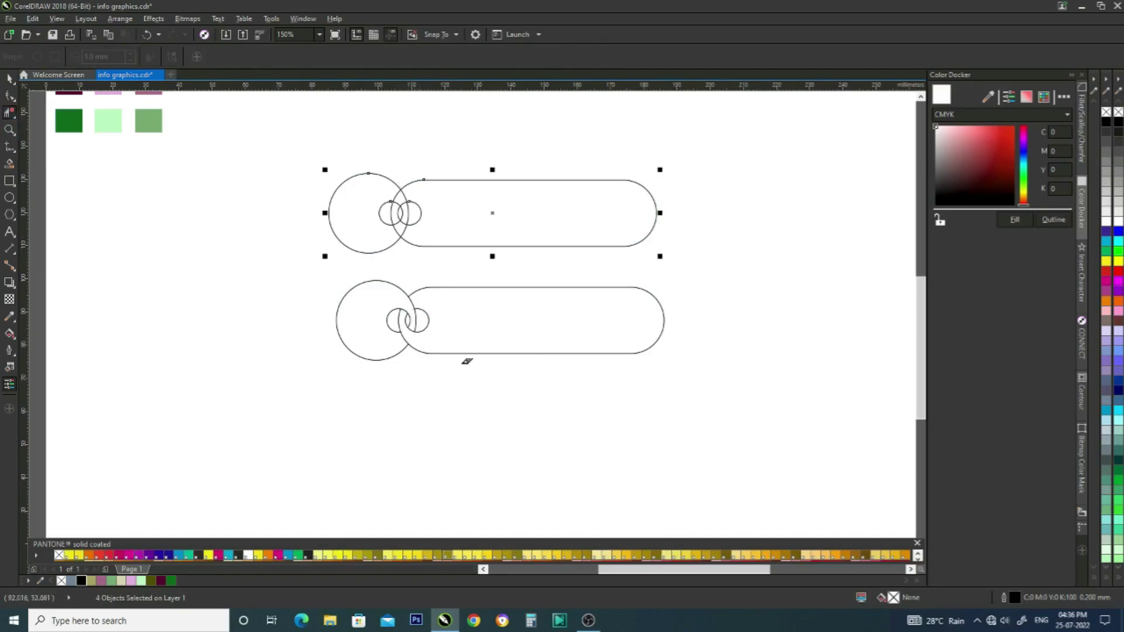
Smart Fill the lower set's circle and rounded bar with blue-grey as two interlocking shapes.
click(11, 95)
click(9, 164)
click(364, 318)
click(462, 328)
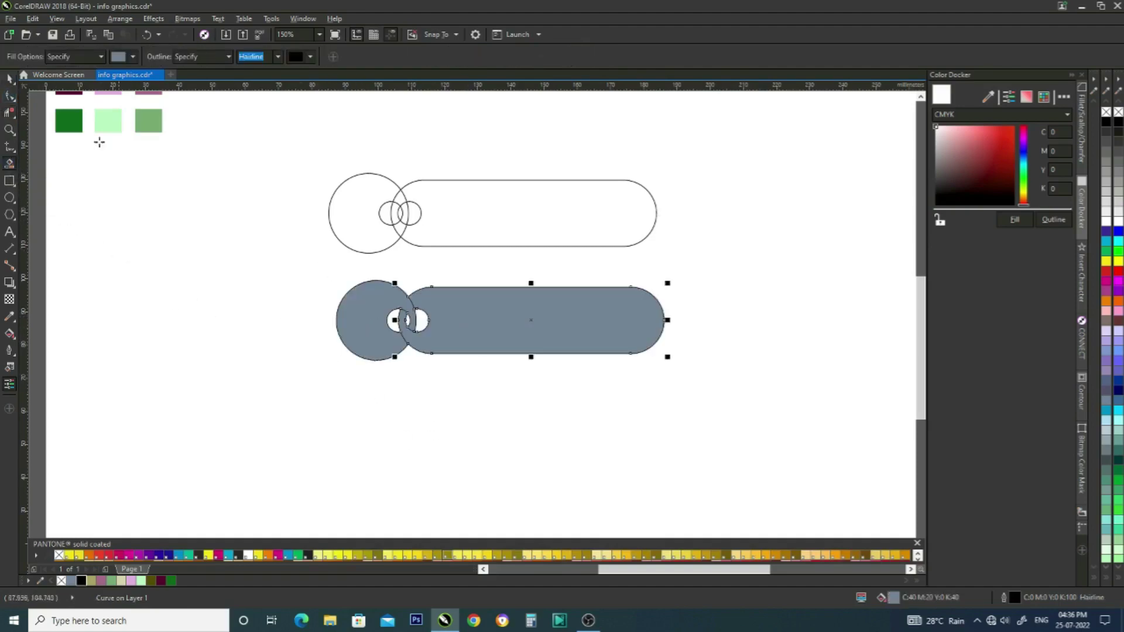
Move the two filled shapes aside, delete the leftover outlines beneath them, and move the filled shapes back into place.
click(11, 94)
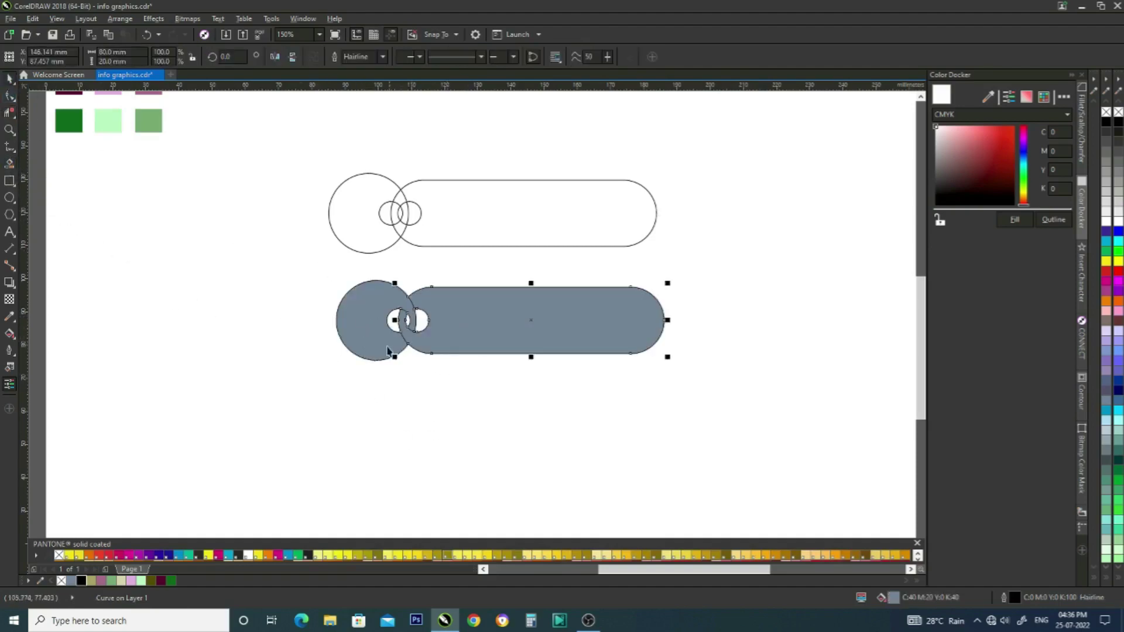
shift+click(395, 354)
drag(497, 318, 502, 408)
drag(298, 254, 678, 367)
key(Delete)
drag(499, 433, 281, 466)
drag(492, 412, 490, 321)
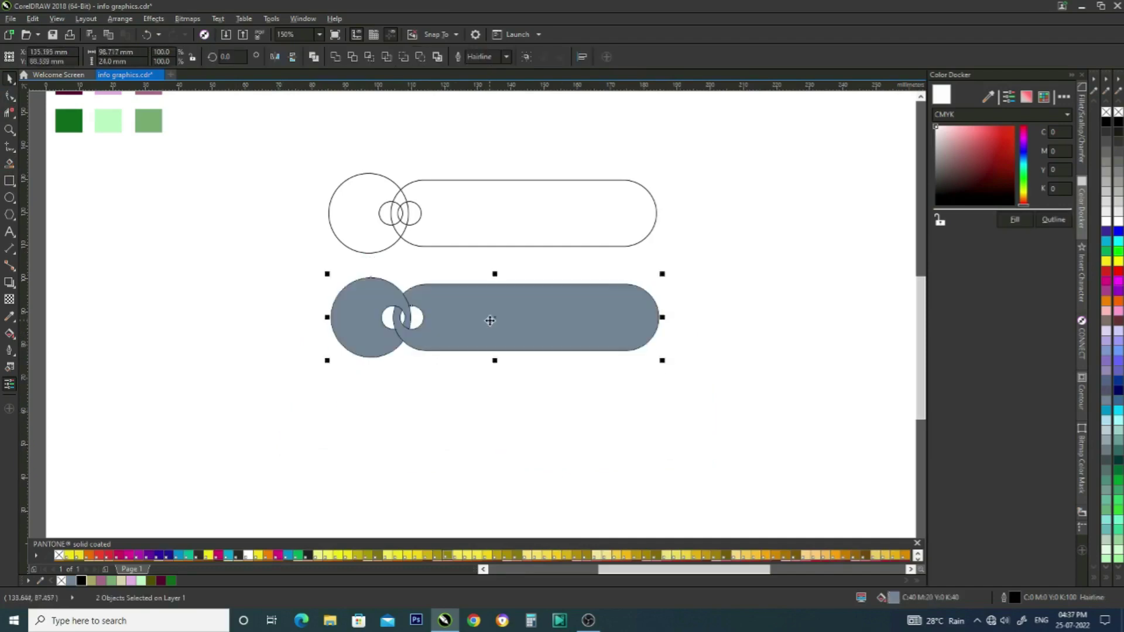
Move the unfilled outline set up and to the right, clear of the filled shapes.
click(425, 440)
drag(294, 259, 405, 355)
scroll(497, 340, down, 2)
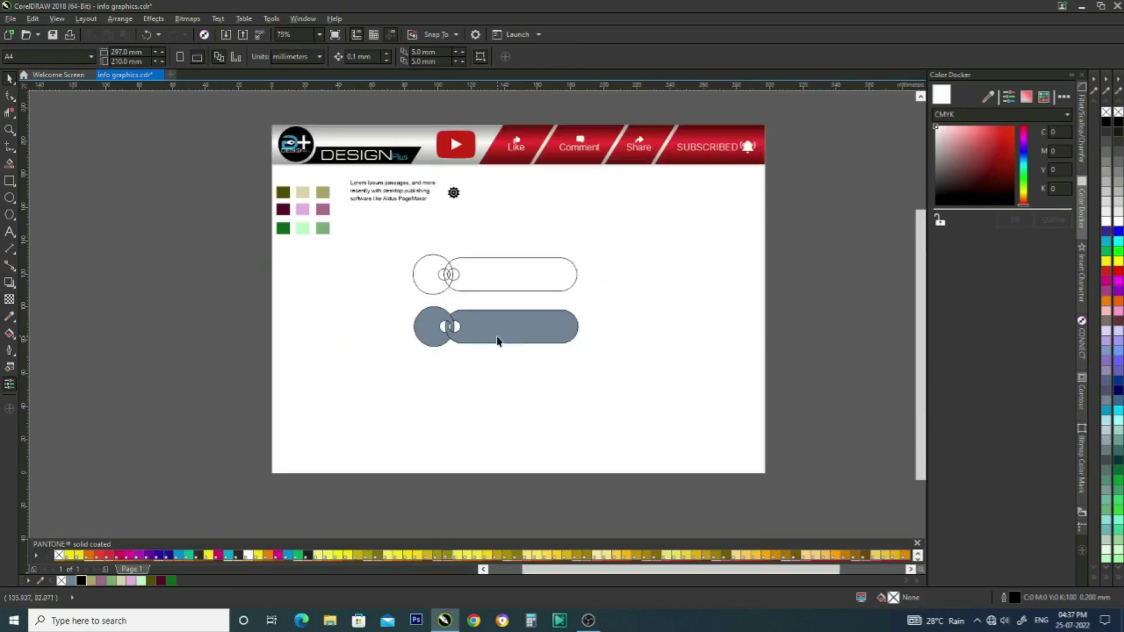
drag(405, 235, 588, 312)
drag(495, 277, 657, 207)
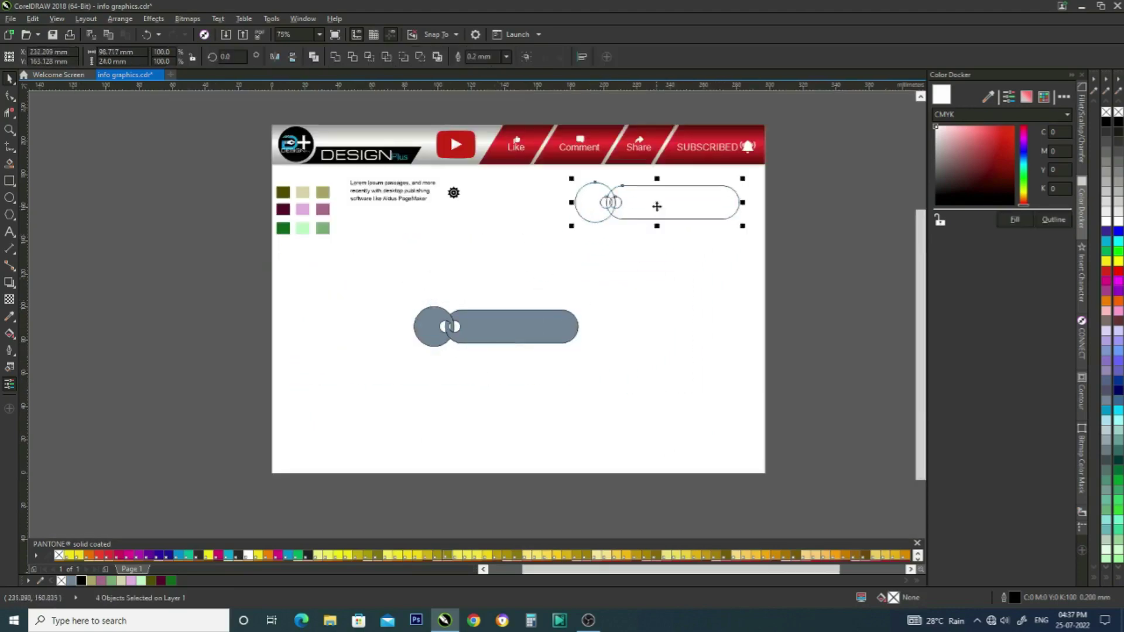
scroll(518, 291, up, 2)
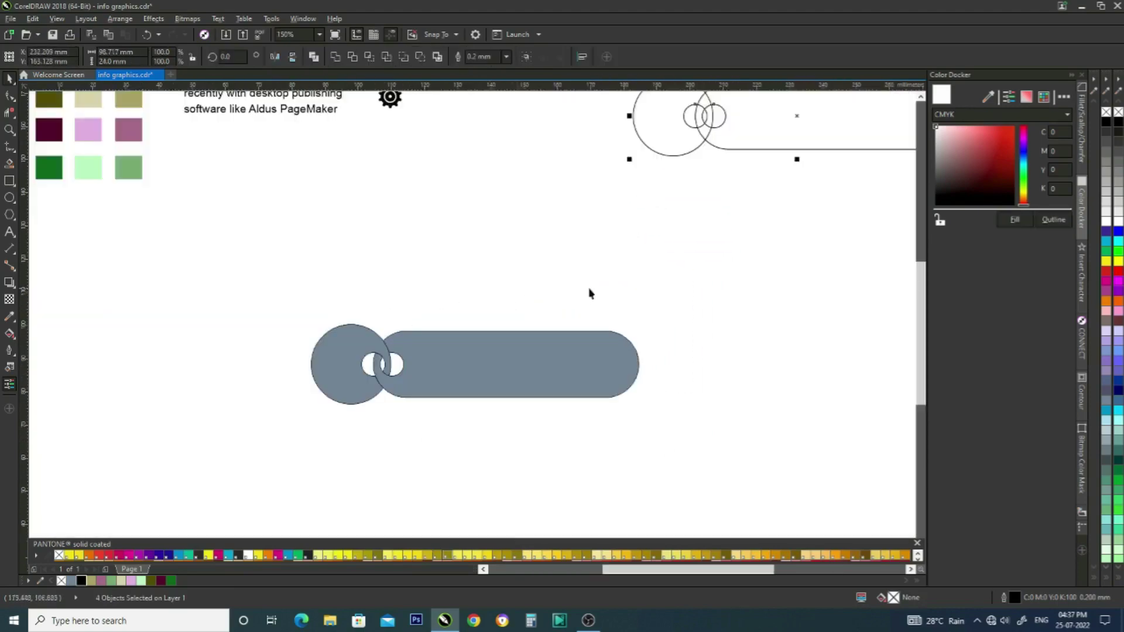
drag(802, 129, 609, 203)
Set the outline width of the four unfilled shapes to 0.5 mm.
click(590, 188)
drag(417, 131, 759, 235)
click(506, 57)
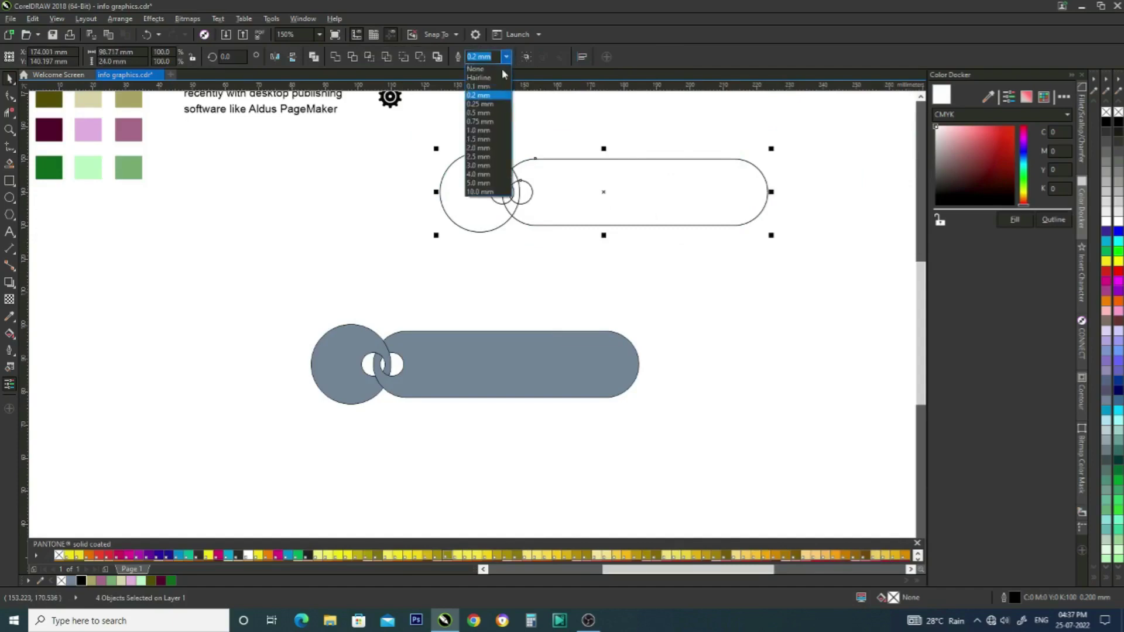
click(479, 112)
click(400, 223)
Convert the large outlined circle and the outlined bar to separate 300 dpi CMYK bitmaps with transparent backgrounds.
click(458, 189)
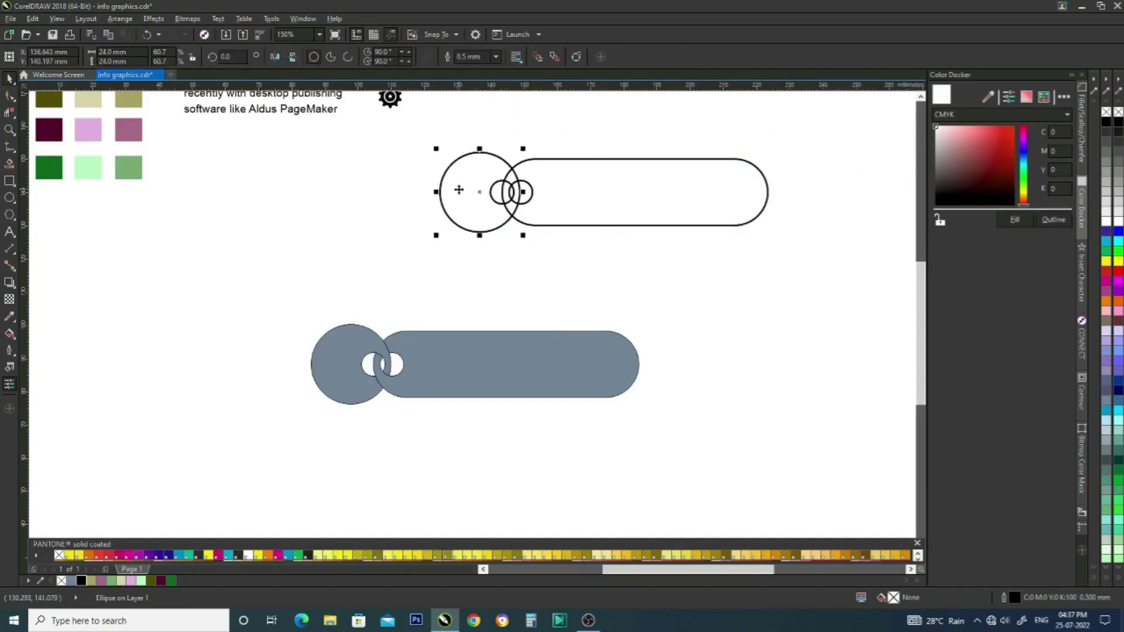
click(188, 18)
click(202, 33)
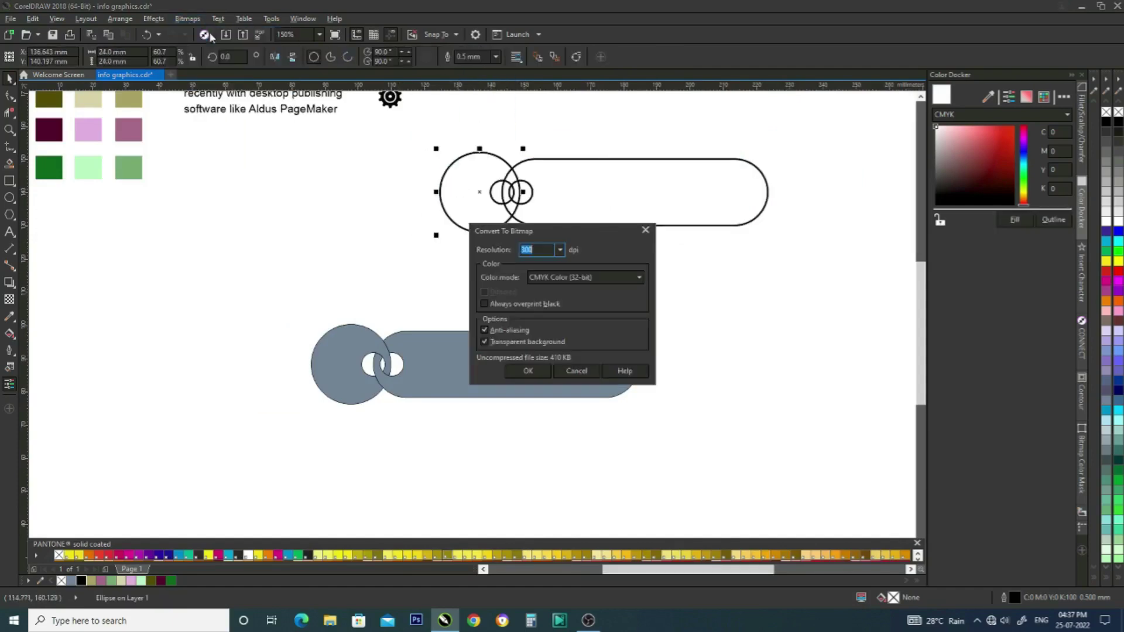
click(527, 371)
click(595, 197)
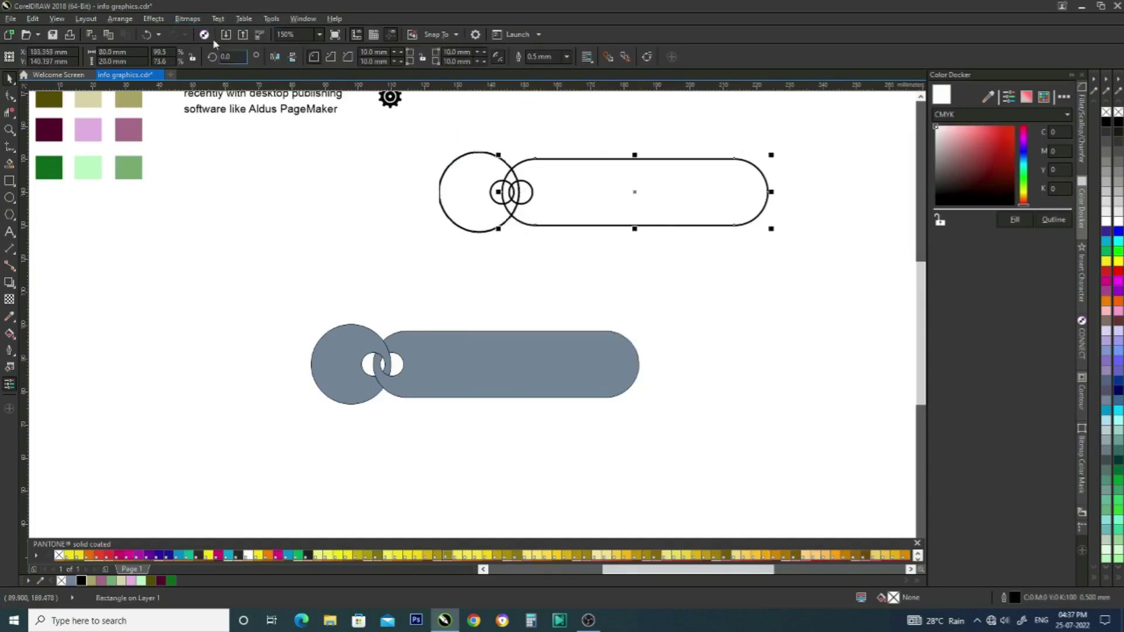
click(188, 19)
click(212, 34)
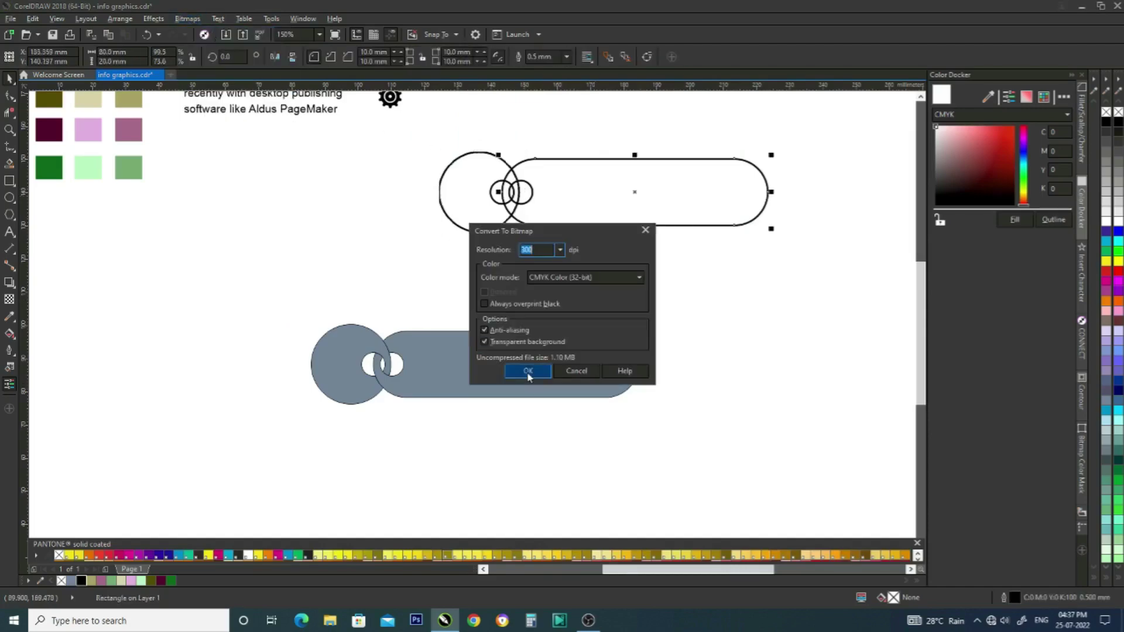
click(527, 371)
click(574, 287)
Convert each of the two small outlined circles to its own bitmap.
click(496, 199)
click(188, 19)
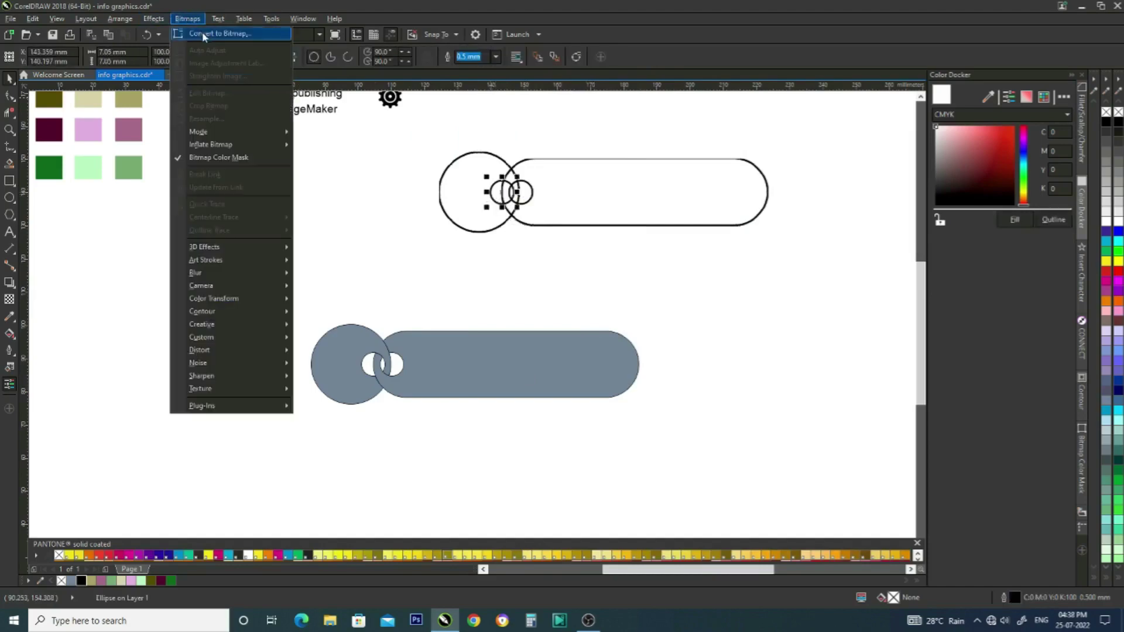
click(202, 32)
click(524, 370)
click(532, 187)
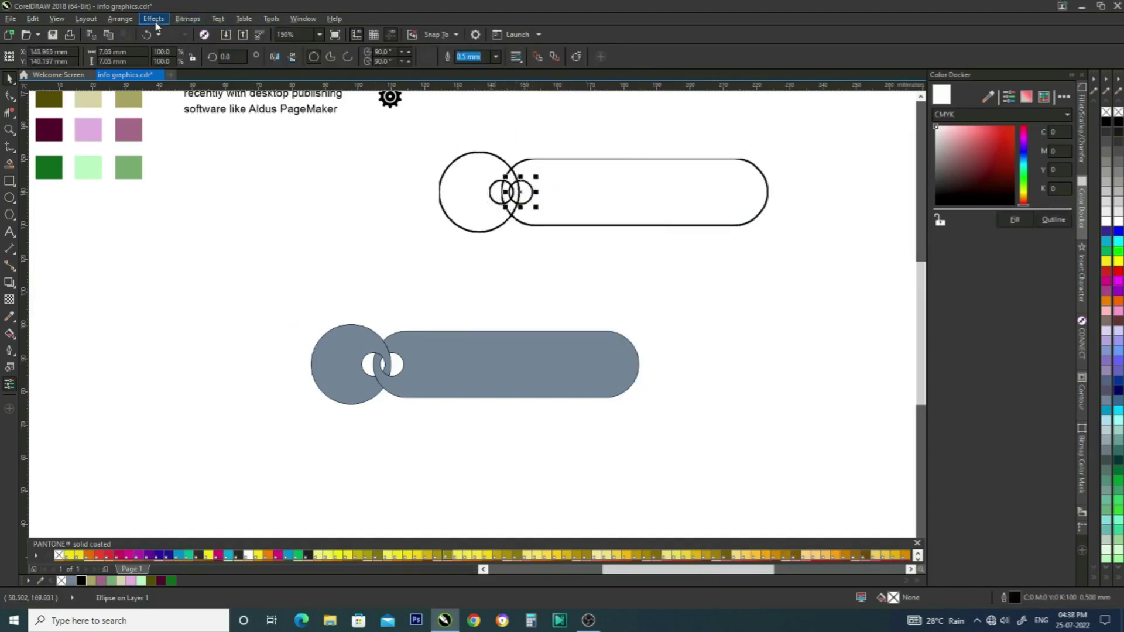
click(187, 19)
click(202, 31)
click(529, 371)
click(452, 248)
Apply a Gaussian Blur with a 10-pixel radius to the large circle and bar outline bitmaps.
click(460, 214)
click(187, 18)
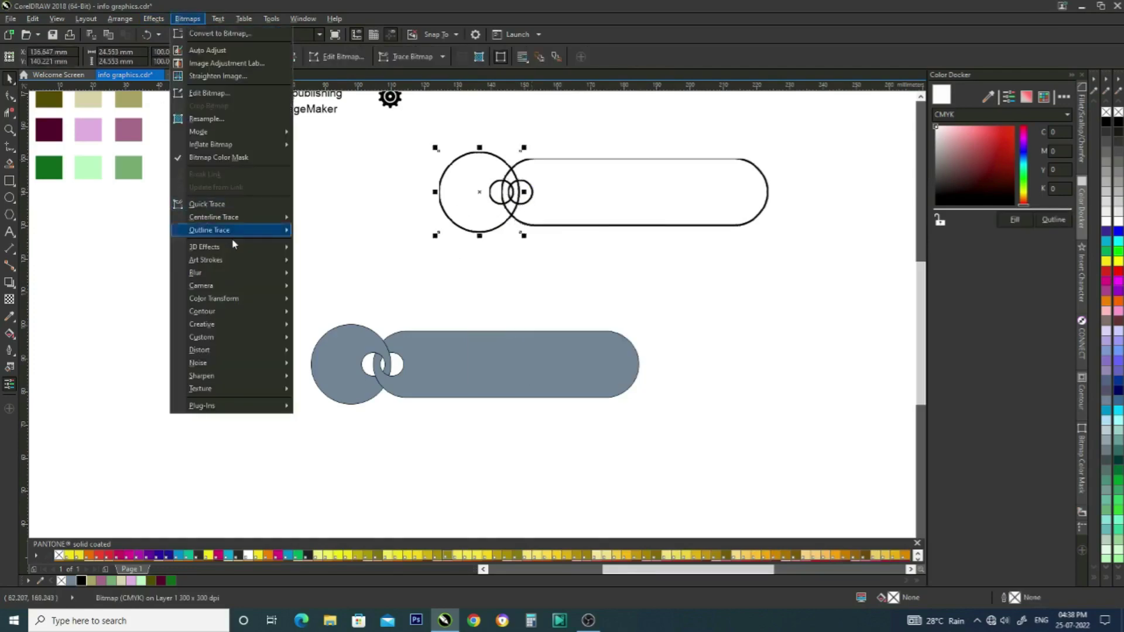
mouse_move(209, 259)
click(486, 258)
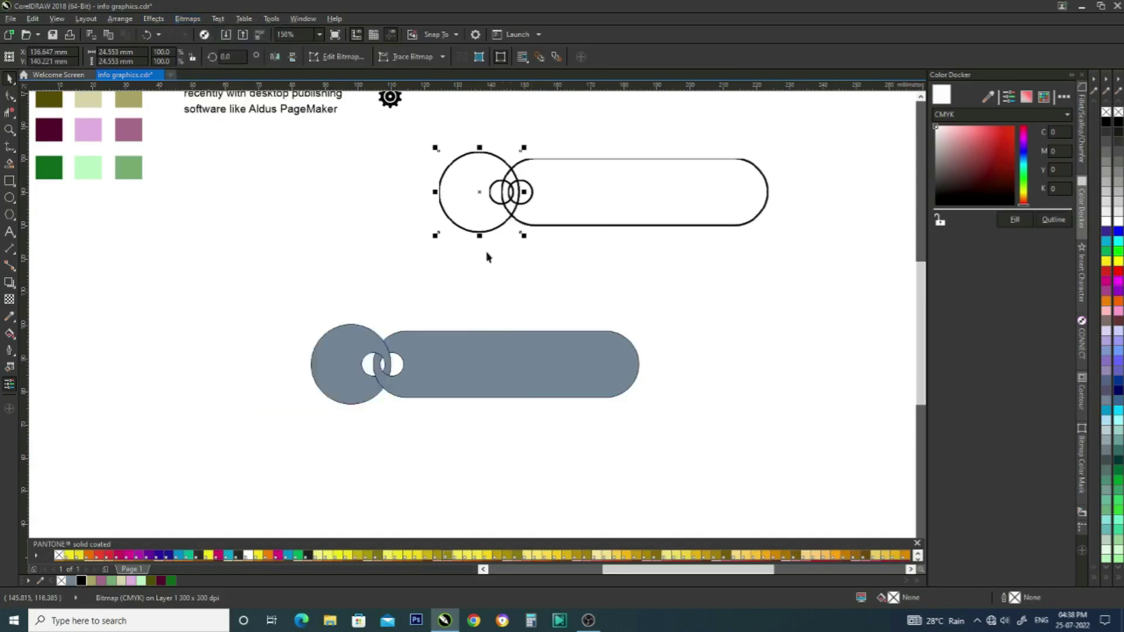
shift+click(597, 225)
click(187, 18)
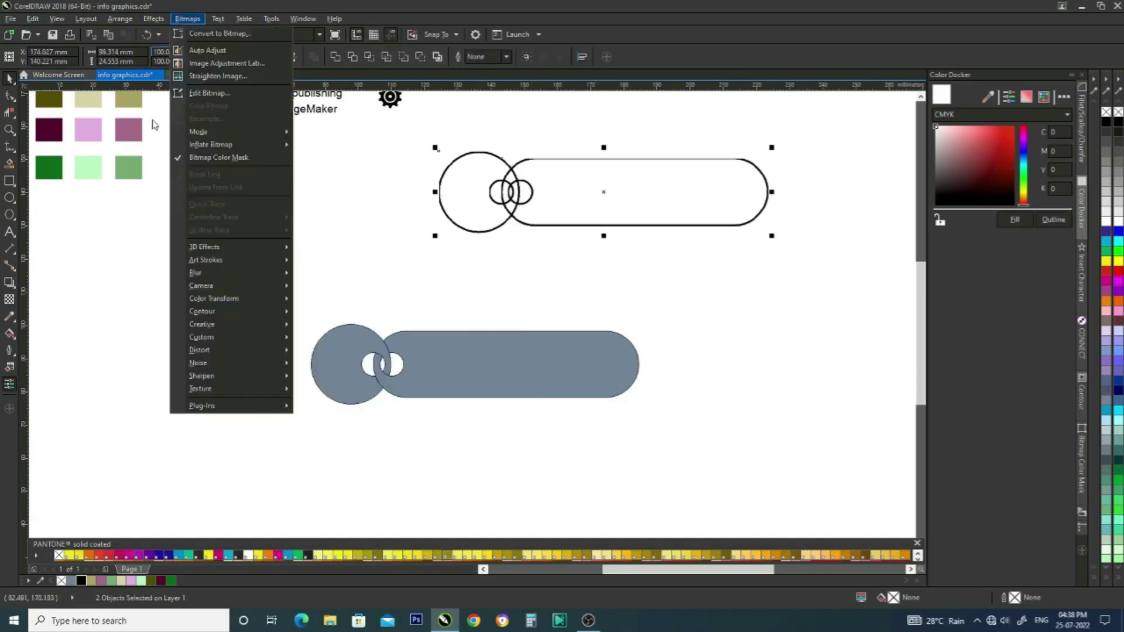
mouse_move(206, 274)
click(327, 289)
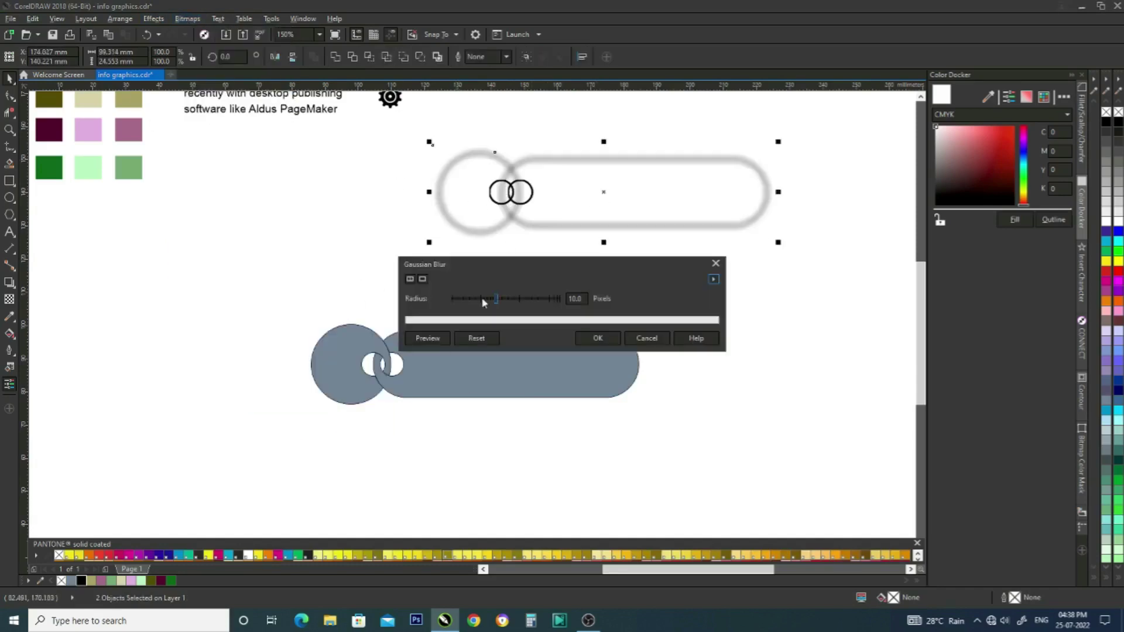
click(597, 339)
PowerClip the blurred large circle inside the filled circle and the blurred bar outline inside the filled bar.
click(501, 192)
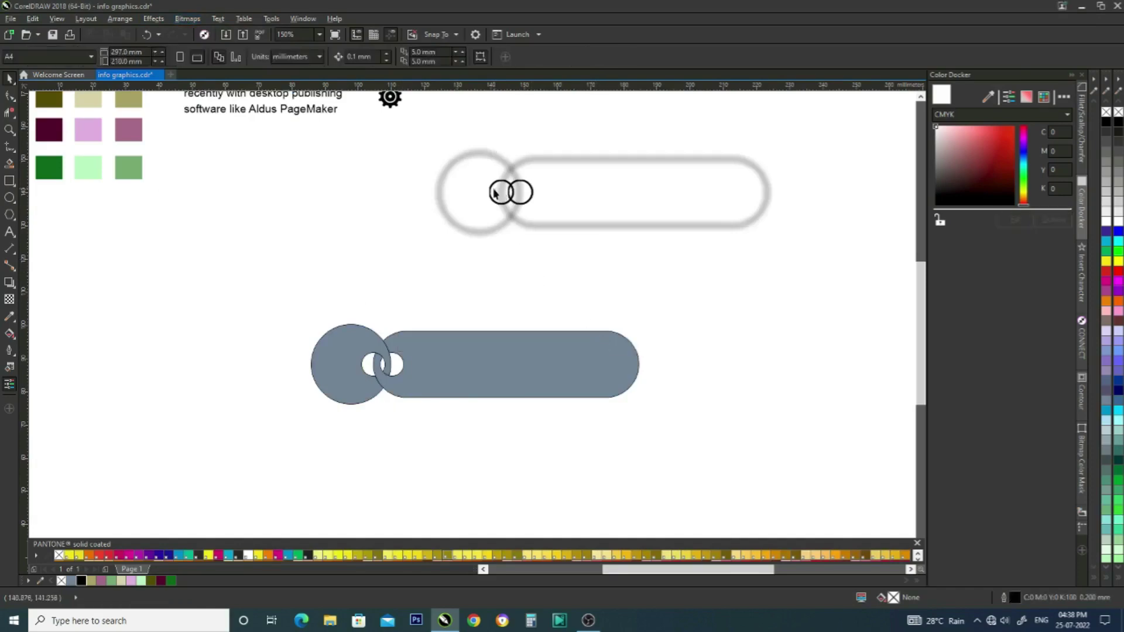
right_click(466, 199)
click(503, 202)
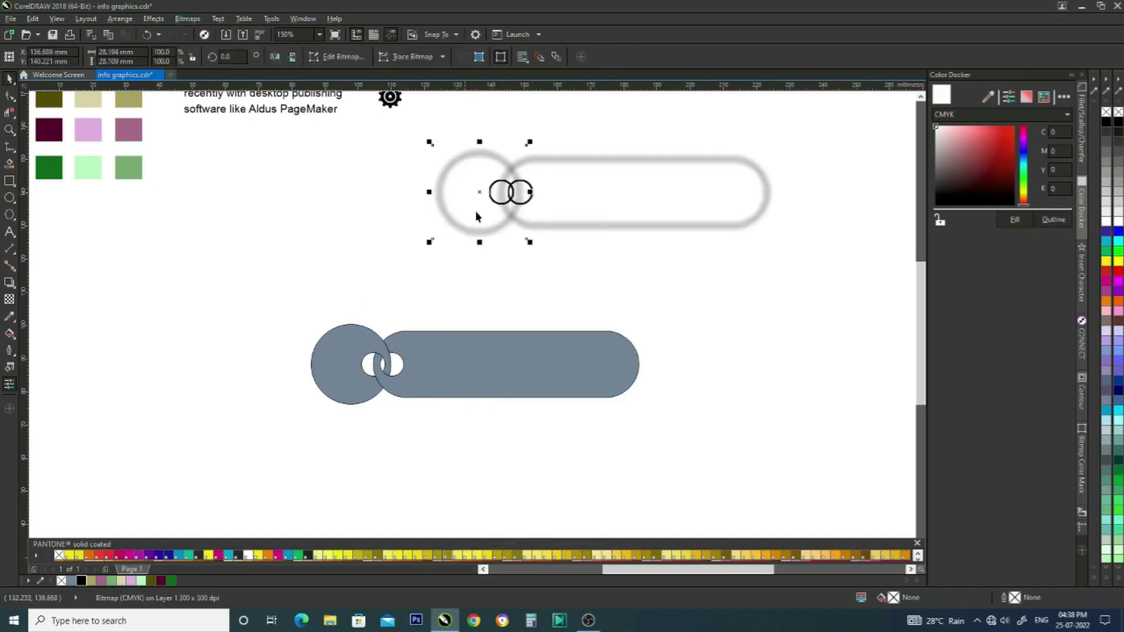
click(329, 354)
right_click(627, 204)
click(660, 209)
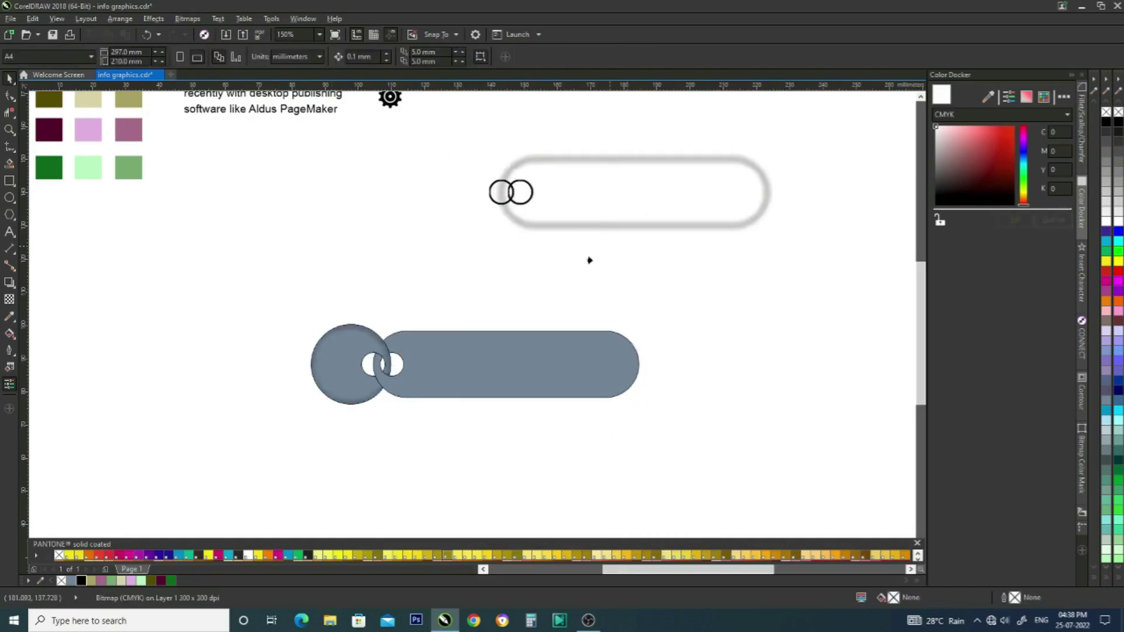
click(495, 363)
click(491, 293)
Remove the outlines from the filled circle and filled bar.
drag(245, 291, 679, 429)
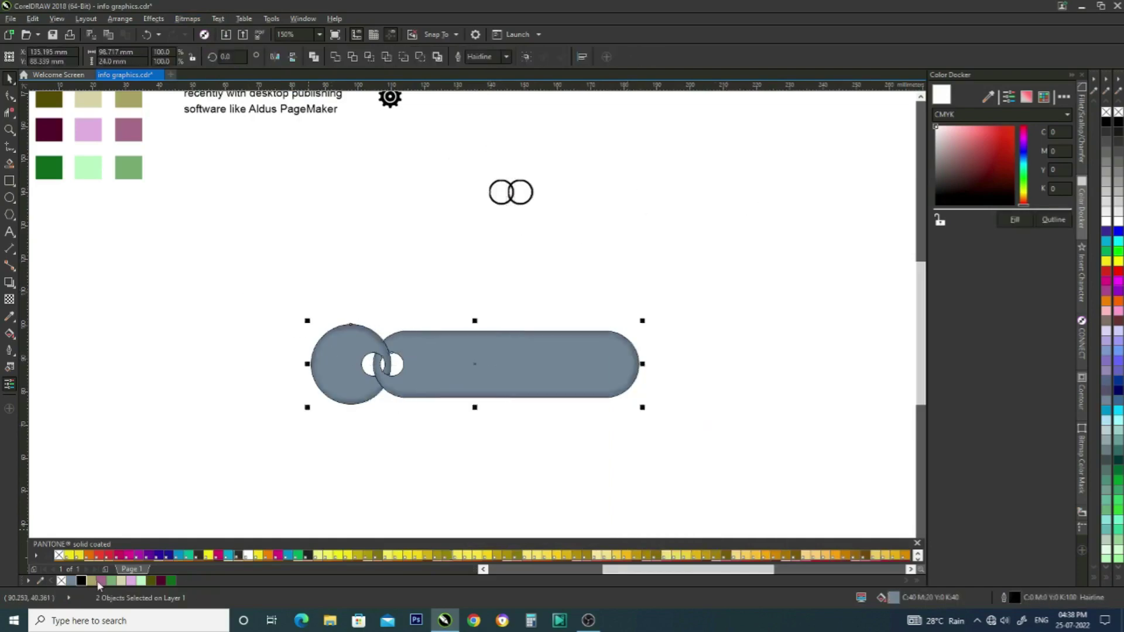
right_click(61, 581)
click(256, 413)
Apply a Gaussian Blur with an 8-pixel radius to the two small circle bitmaps.
click(499, 203)
shift+click(518, 203)
click(186, 20)
mouse_move(214, 271)
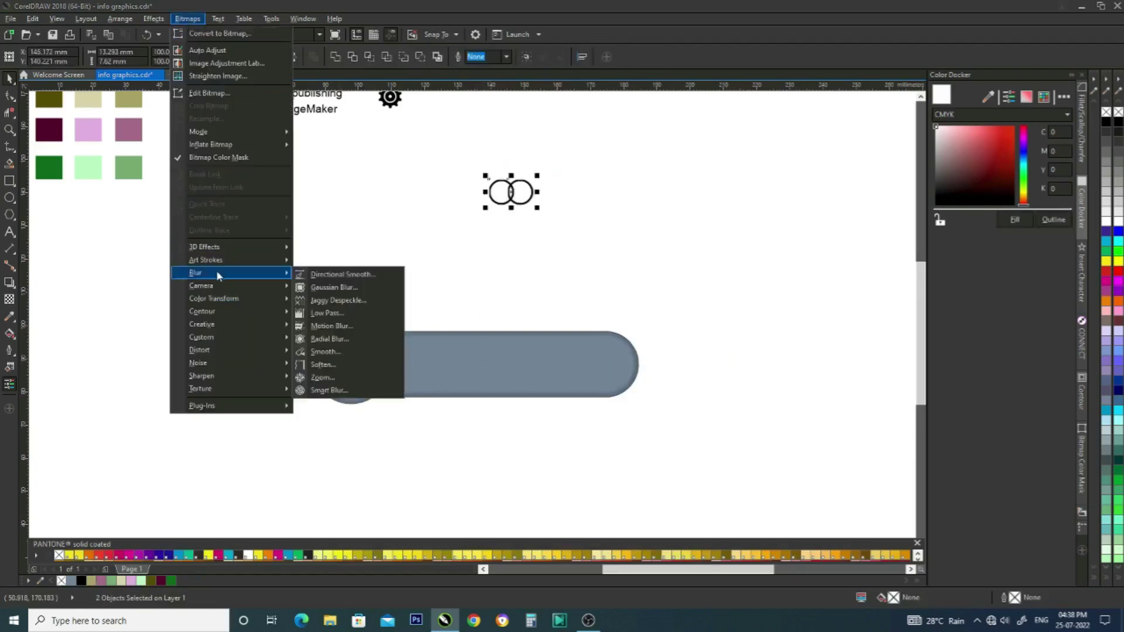
click(335, 287)
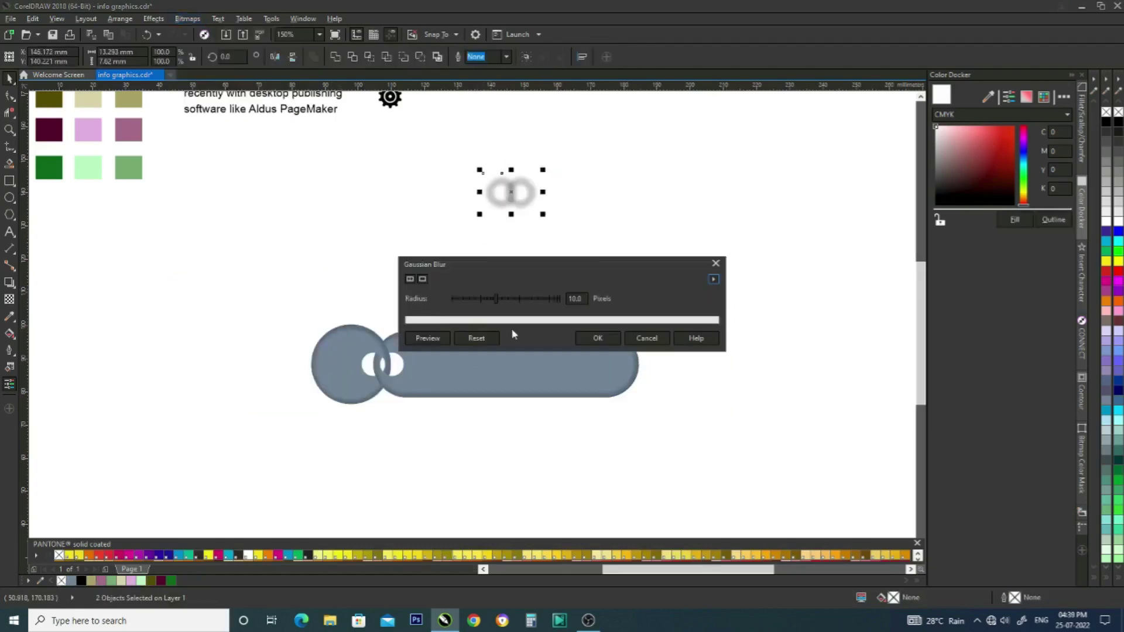
click(598, 339)
text(8)
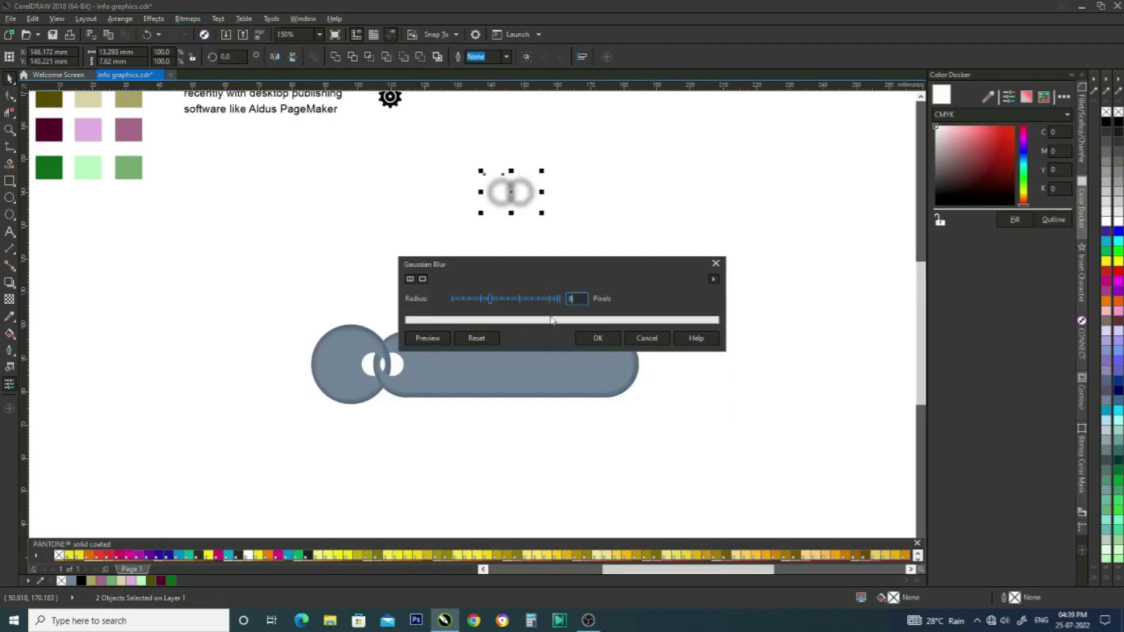
click(597, 338)
PowerClip one small blurred ring inside the filled circle and the other inside the filled bar.
click(495, 196)
right_click(492, 194)
click(518, 202)
click(344, 365)
click(520, 192)
right_click(519, 193)
click(543, 202)
click(427, 354)
click(333, 447)
Open the filled circle's PowerClip contents and move the small blurred ring over the circle's hole.
click(346, 383)
click(319, 422)
drag(348, 364, 376, 365)
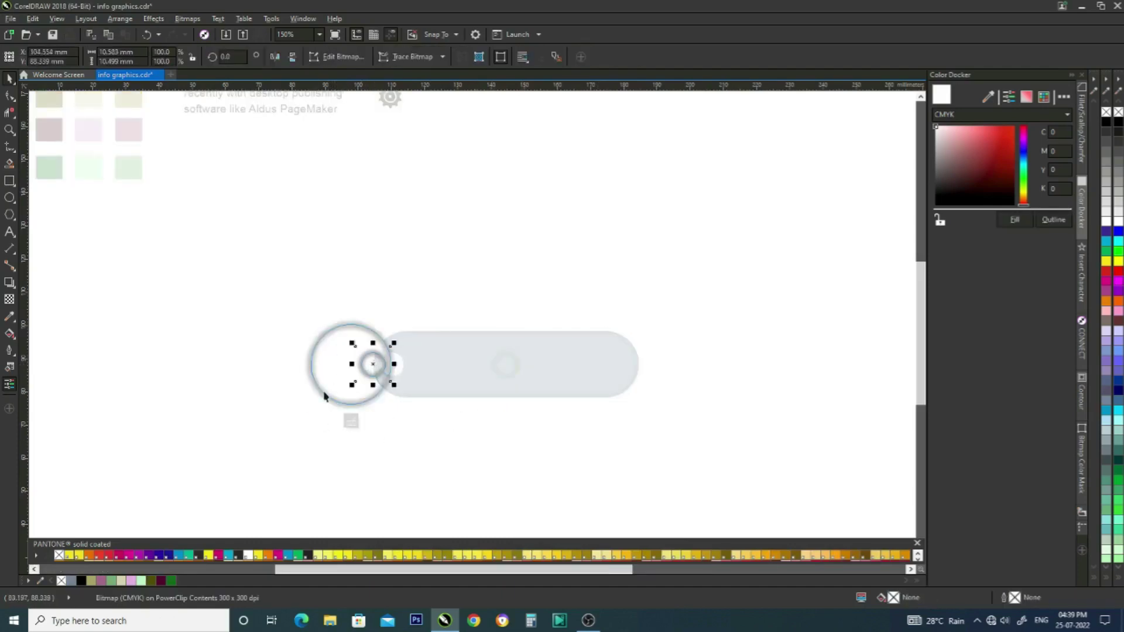
Apply a uniform transparency of 30 to the small ring and finish editing the circle's PowerClip.
click(9, 299)
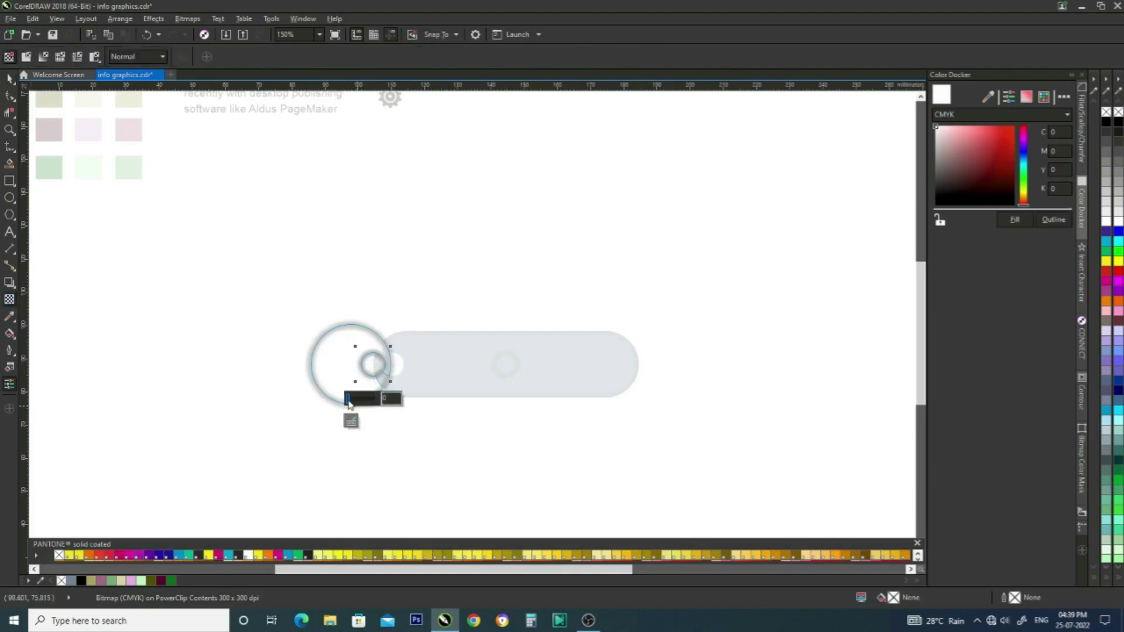
drag(349, 400, 357, 399)
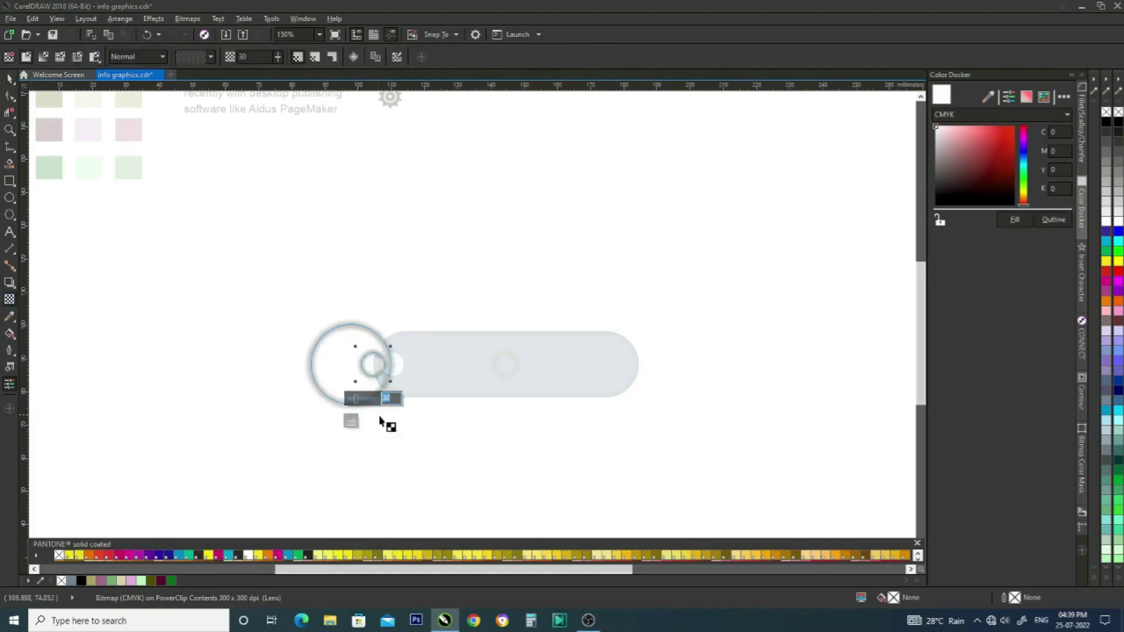
click(351, 372)
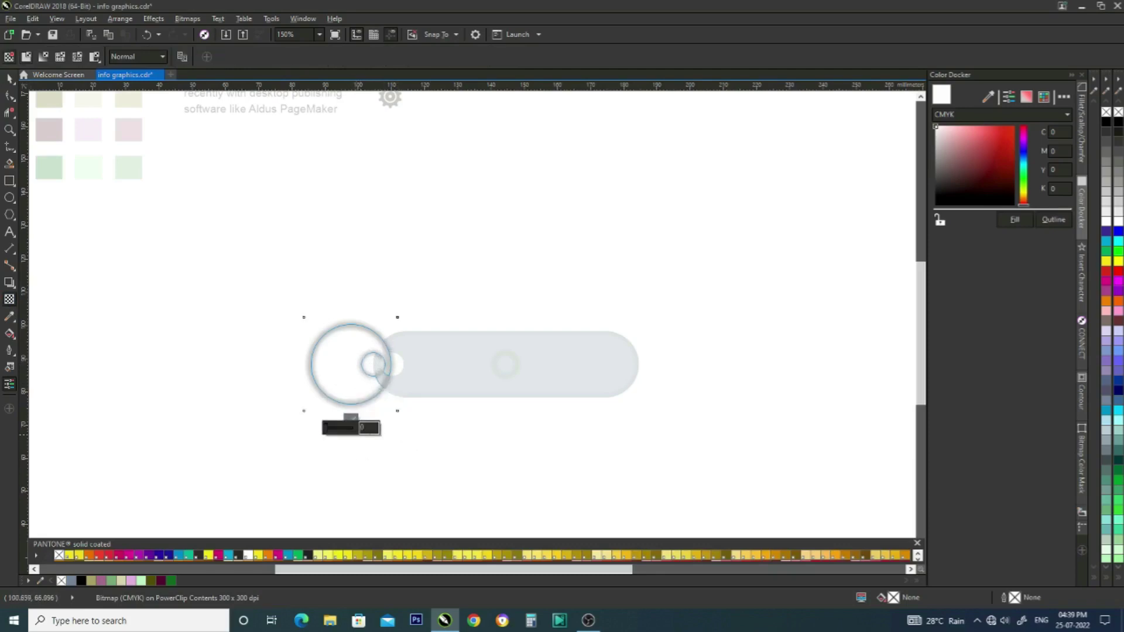
click(352, 424)
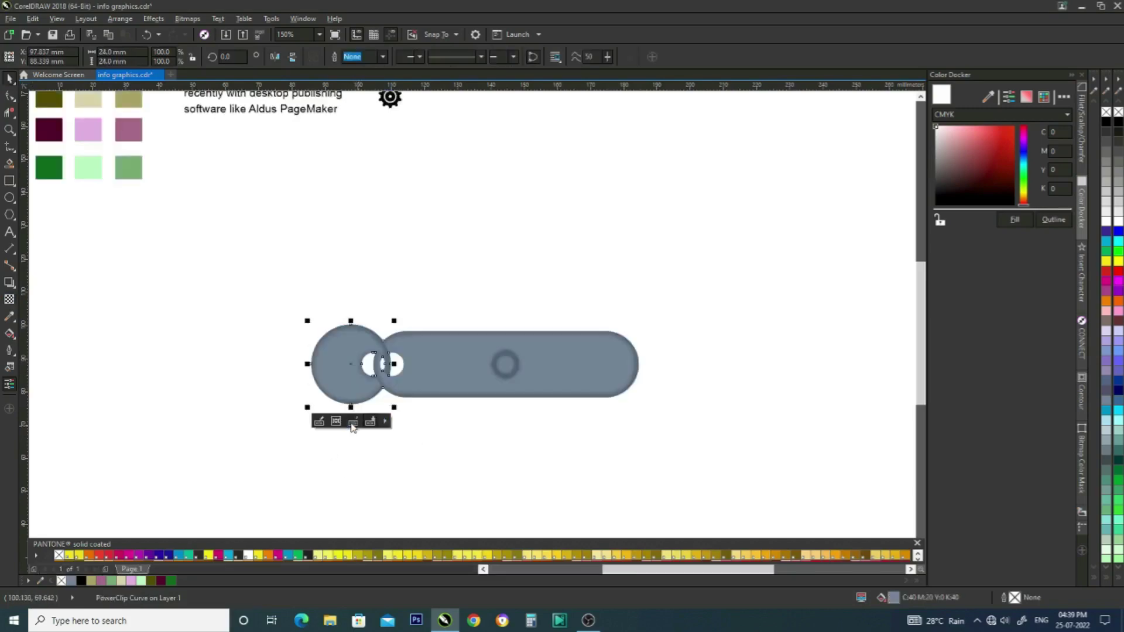
Open the filled bar's PowerClip contents and move the small blurred ring over the bar's hole.
click(285, 361)
click(501, 364)
click(472, 417)
drag(507, 414, 391, 365)
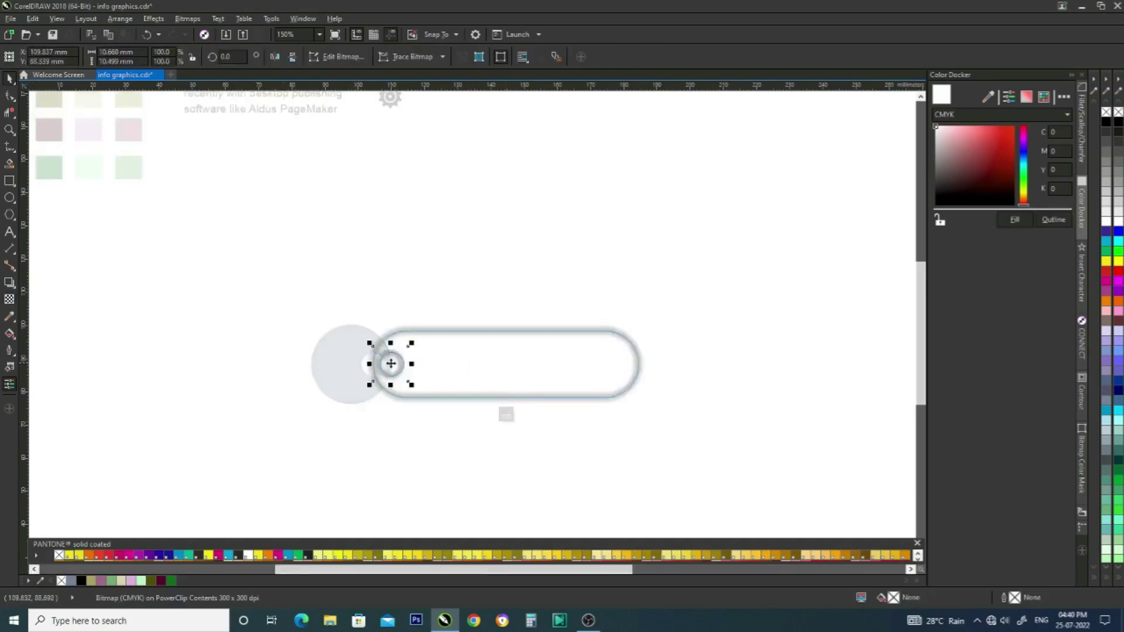
Apply a uniform transparency of 53 to the small ring inside the bar.
click(10, 300)
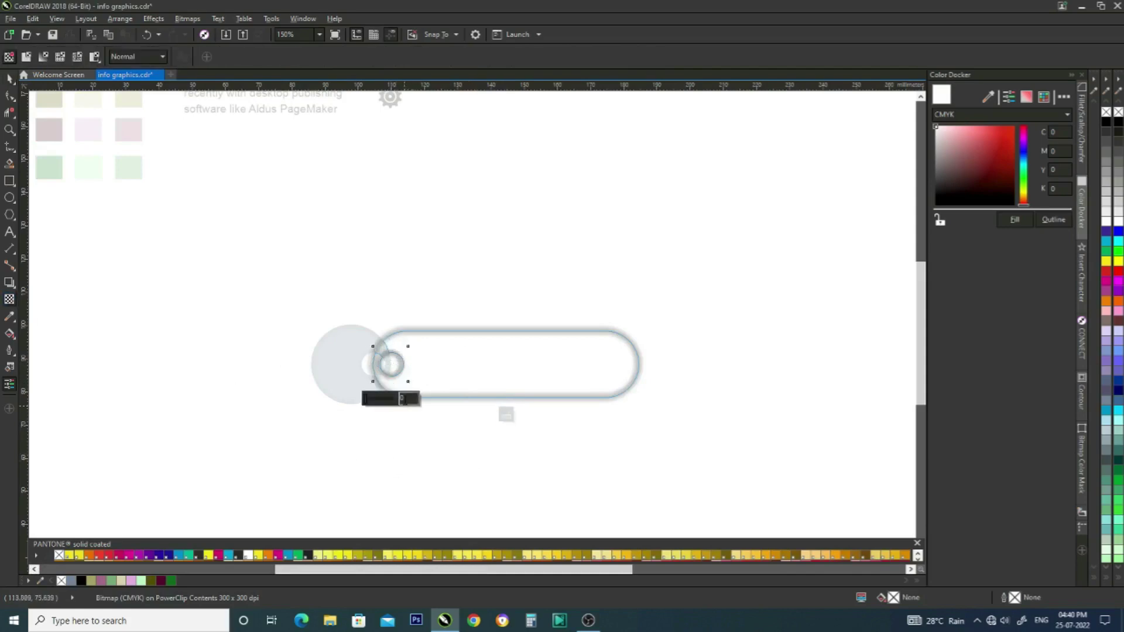
click(408, 399)
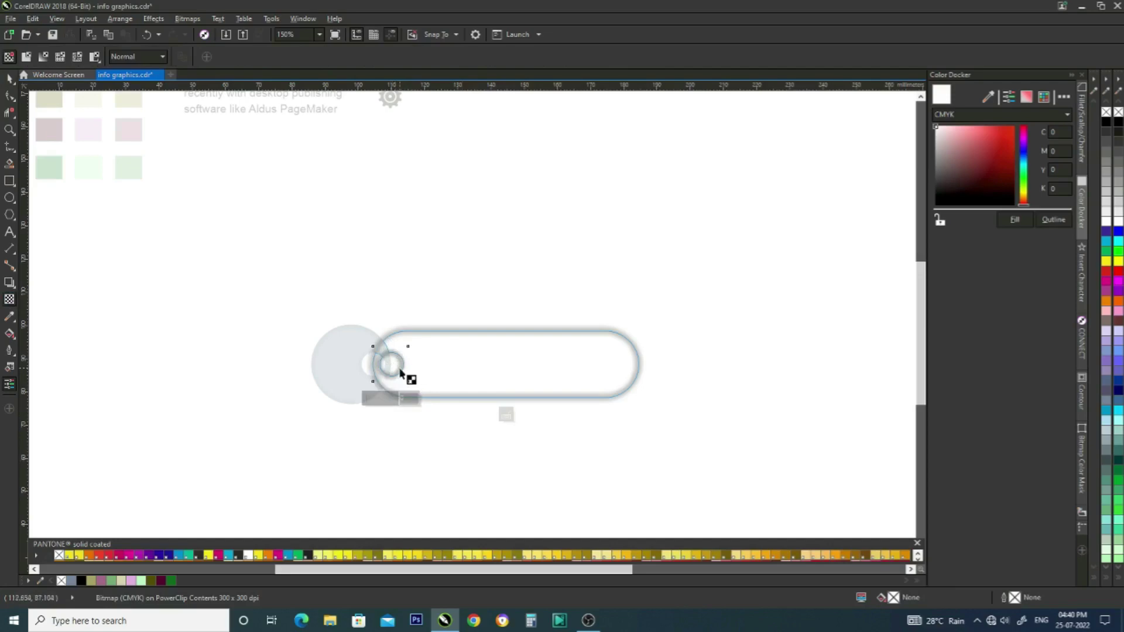
click(391, 402)
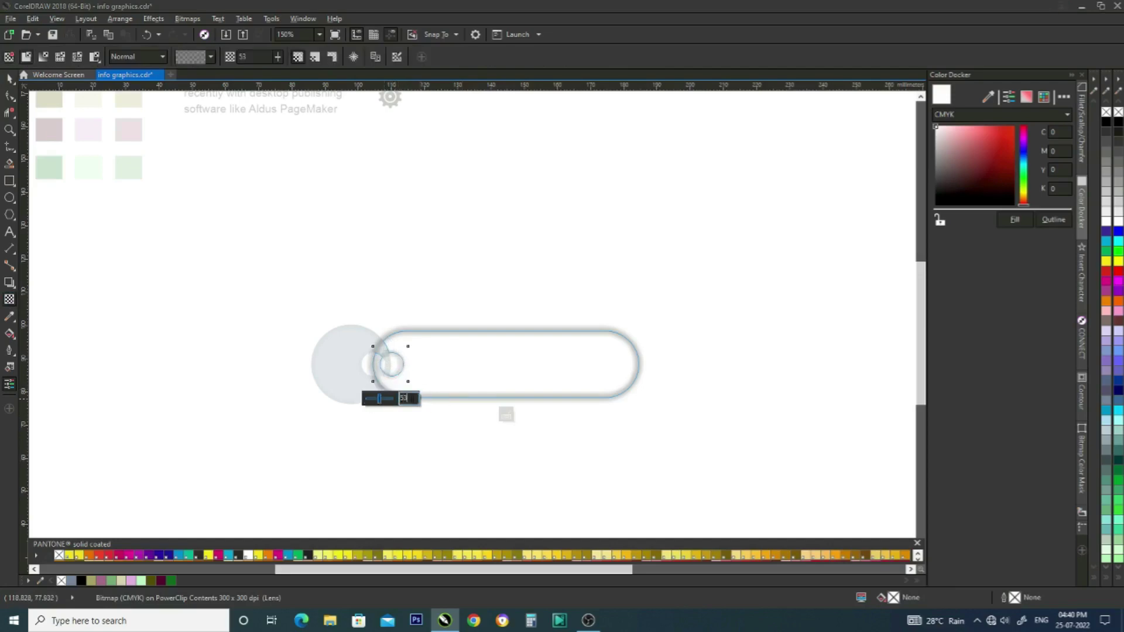
click(414, 384)
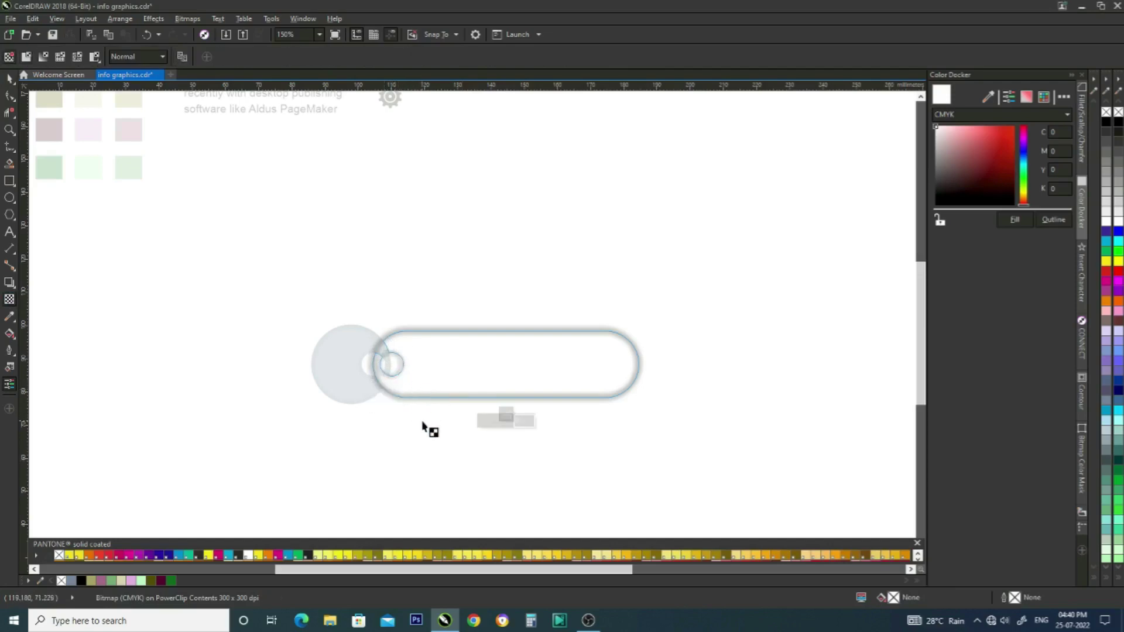
Nudge the small ring about 0.7 mm to the right and finish editing the bar's PowerClip.
click(10, 79)
click(176, 283)
click(400, 367)
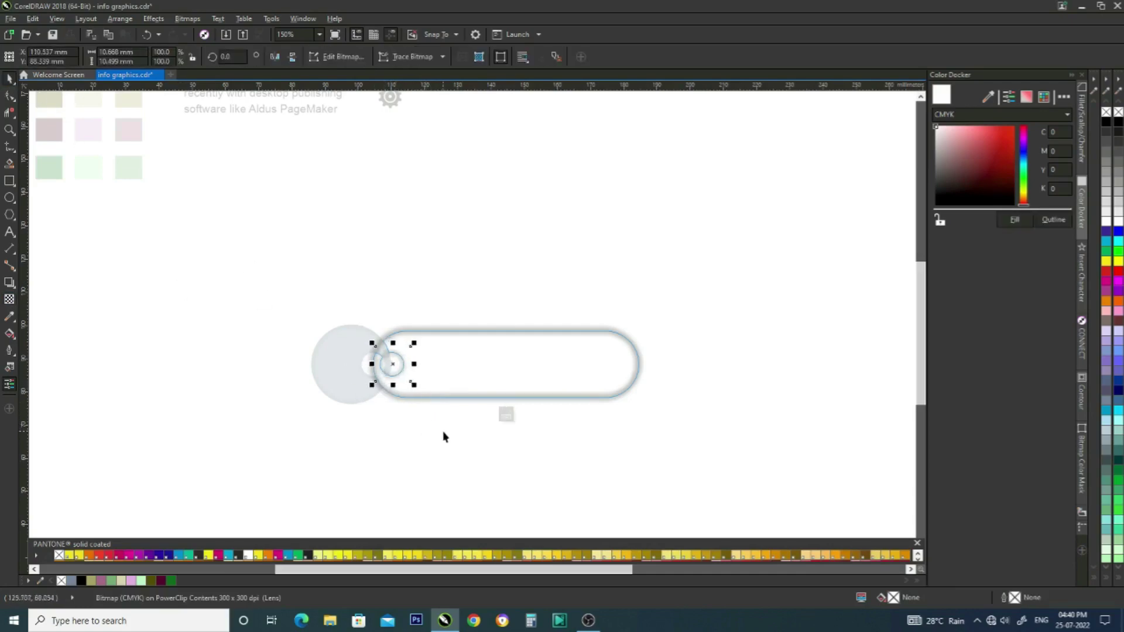
click(507, 415)
click(397, 440)
scroll(400, 362, up, 1)
scroll(400, 374, down, 1)
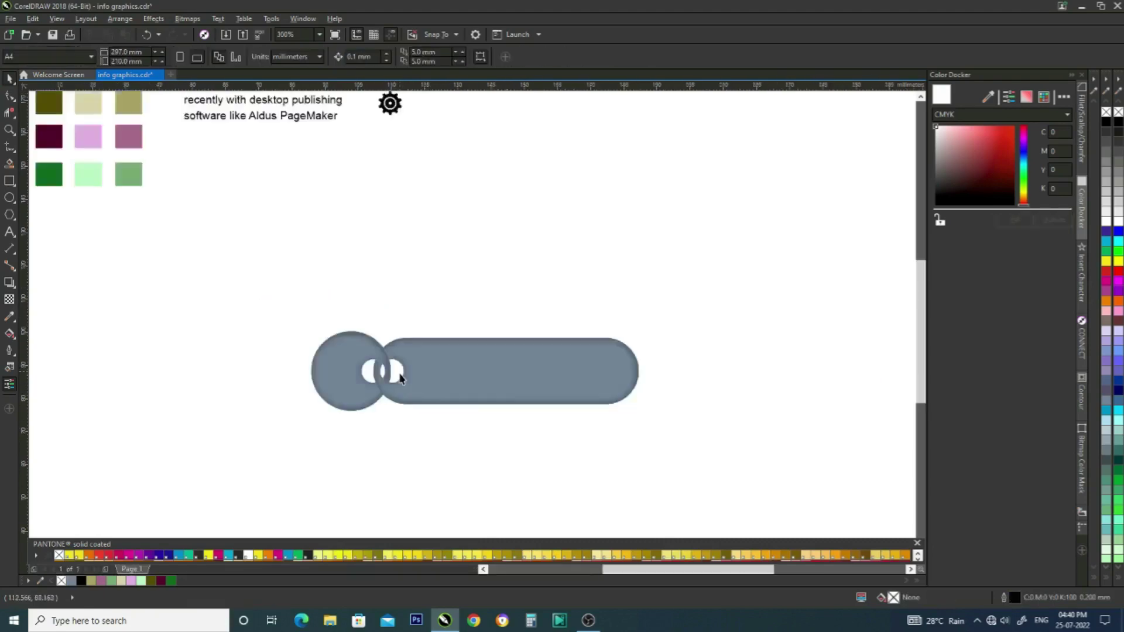
scroll(400, 378, down, 4)
scroll(430, 368, up, 2)
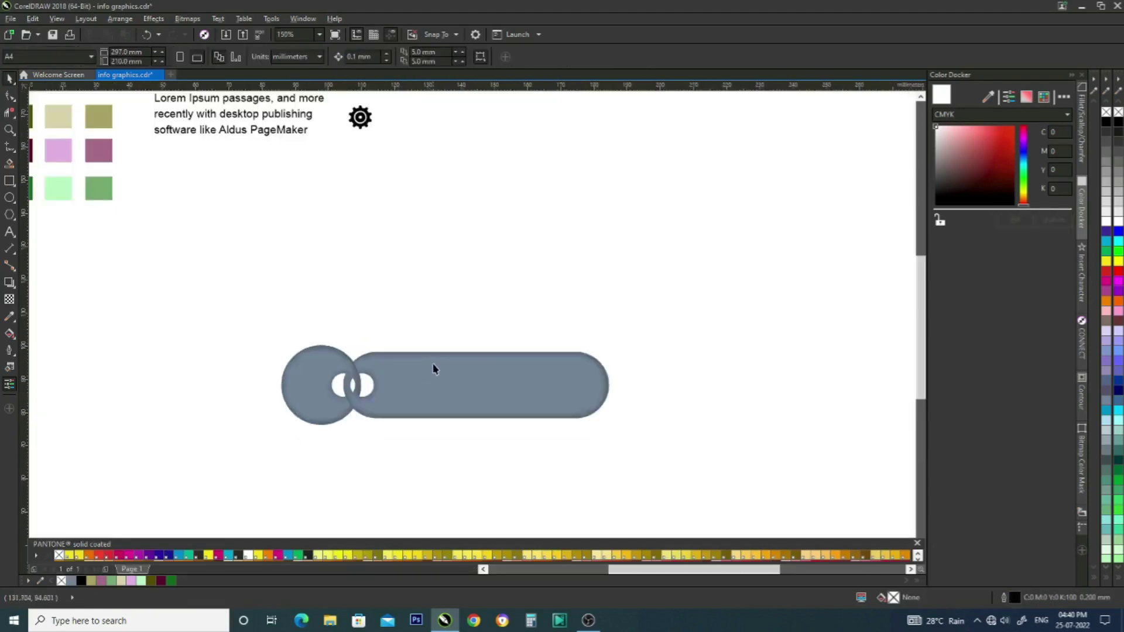
Group the shaded circle and bar, and move the group up and to the right on the page.
scroll(417, 344, down, 2)
drag(326, 320, 536, 387)
drag(446, 370, 476, 320)
scroll(450, 291, up, 2)
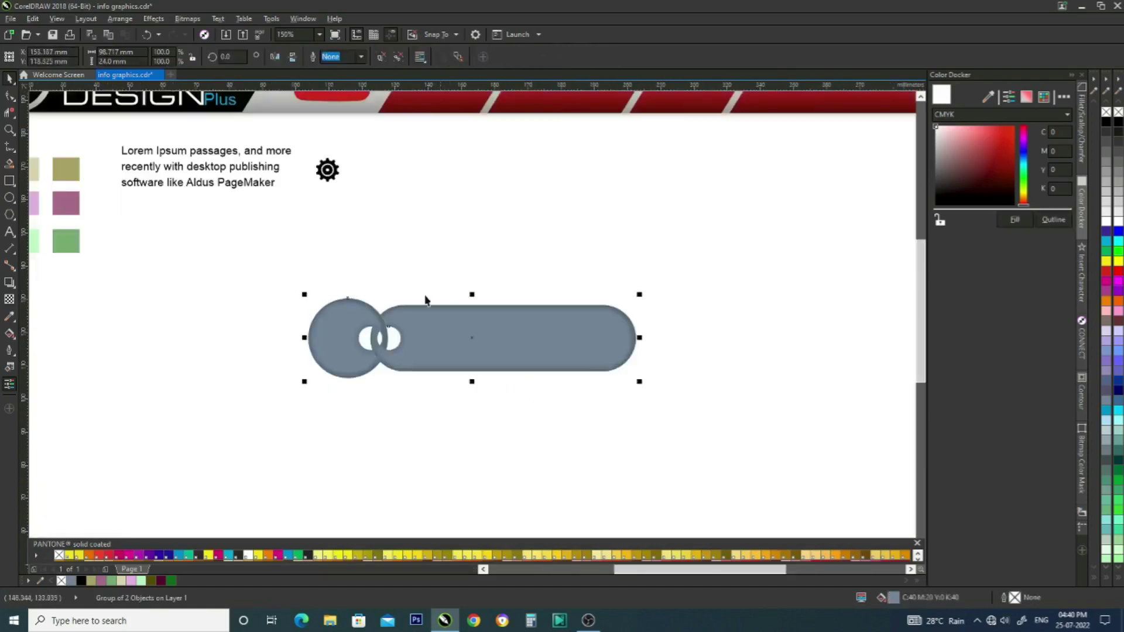
Draw an unfilled circle about 70 mm in diameter around the left part of the grouped element.
click(10, 197)
drag(218, 266, 450, 501)
click(10, 80)
Lock the large circle's proportions and set its diameter to 105 mm.
click(193, 57)
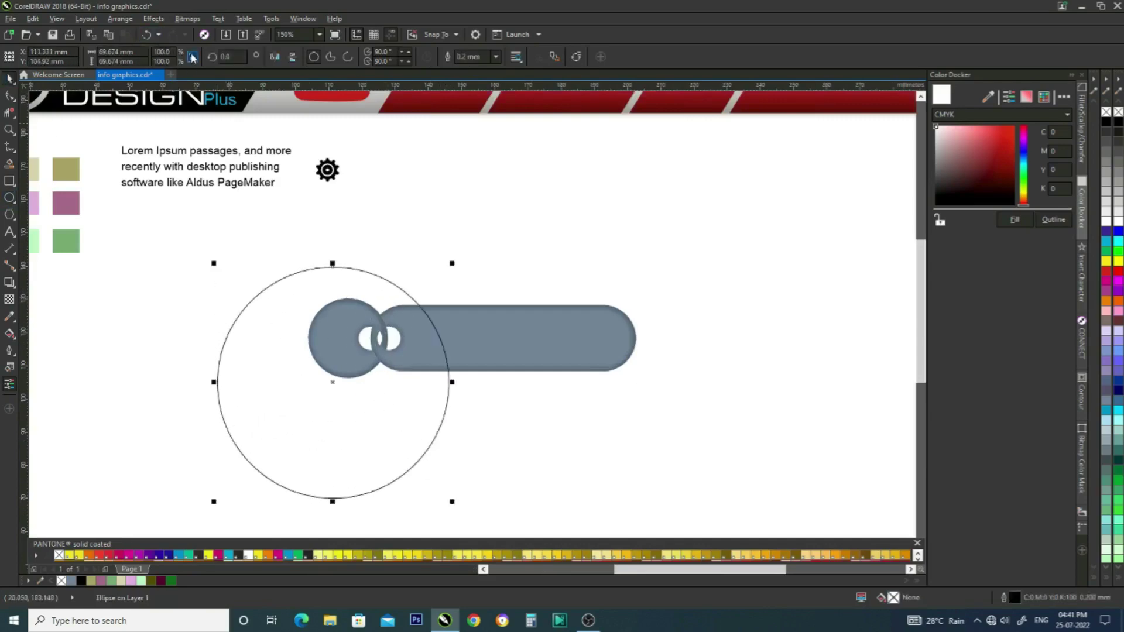
key(BackSpace)
key(Return)
click(127, 305)
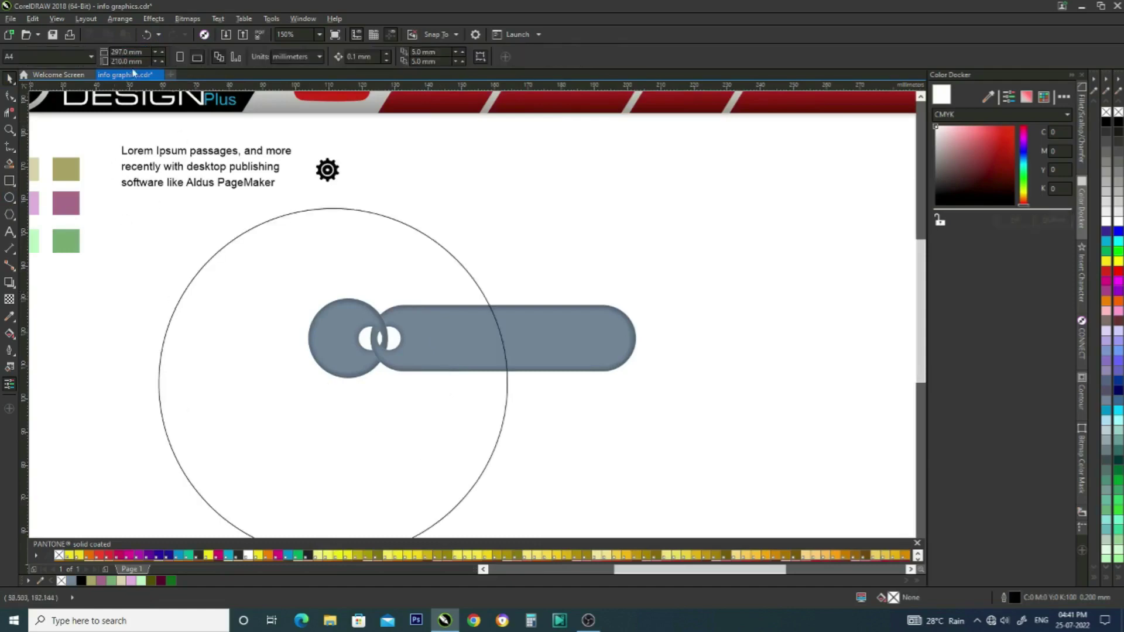
click(204, 265)
Place a vertical guideline through the centre of the 105 mm circle.
scroll(301, 290, down, 2)
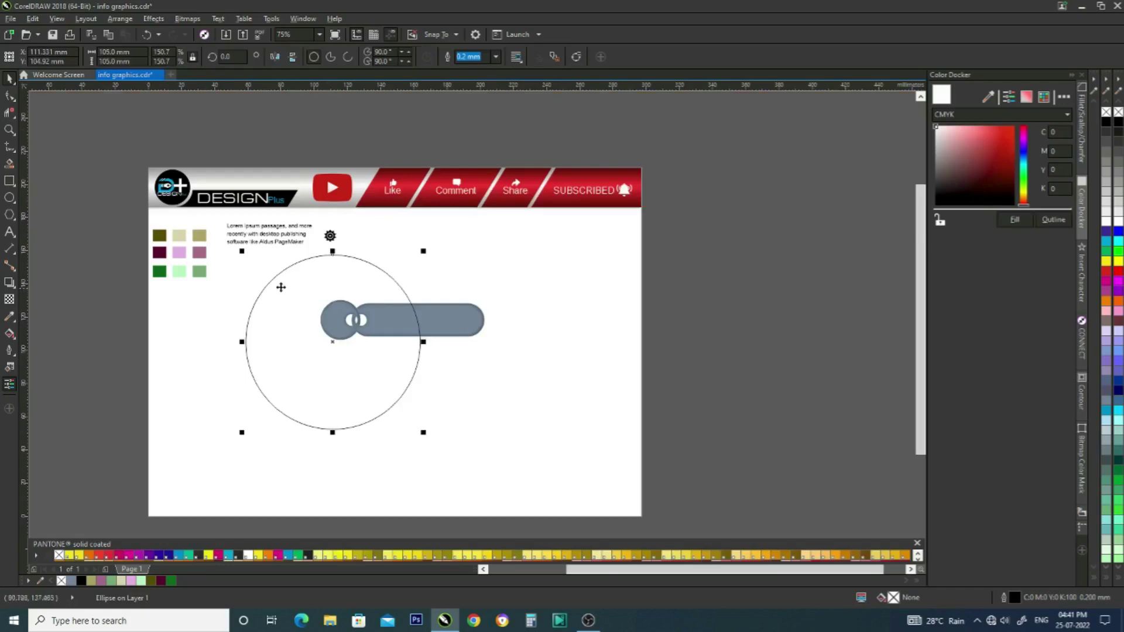
drag(492, 294, 309, 355)
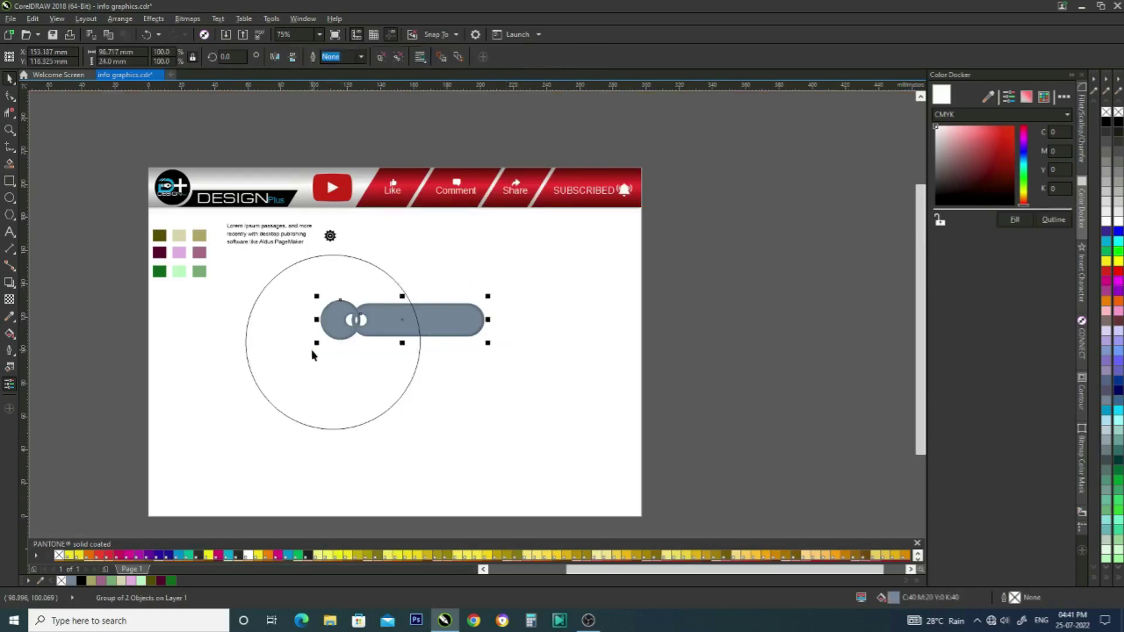
click(287, 352)
drag(29, 283, 308, 349)
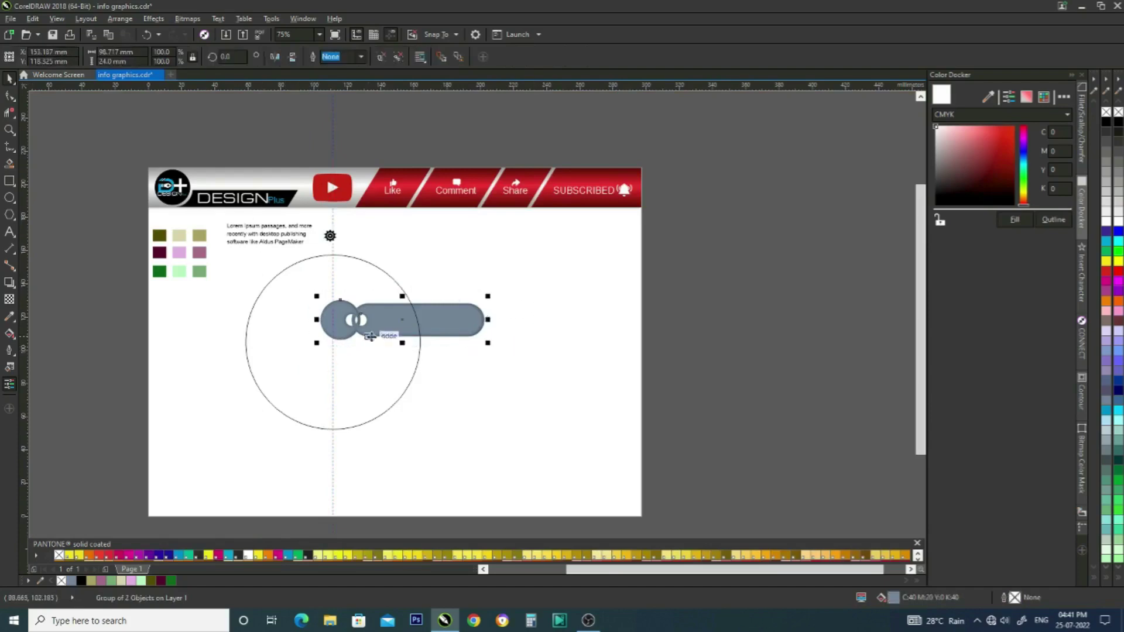
Move the circle-and-bar group up near the guideline and duplicate it downward twice at equal spacing.
drag(400, 318, 391, 344)
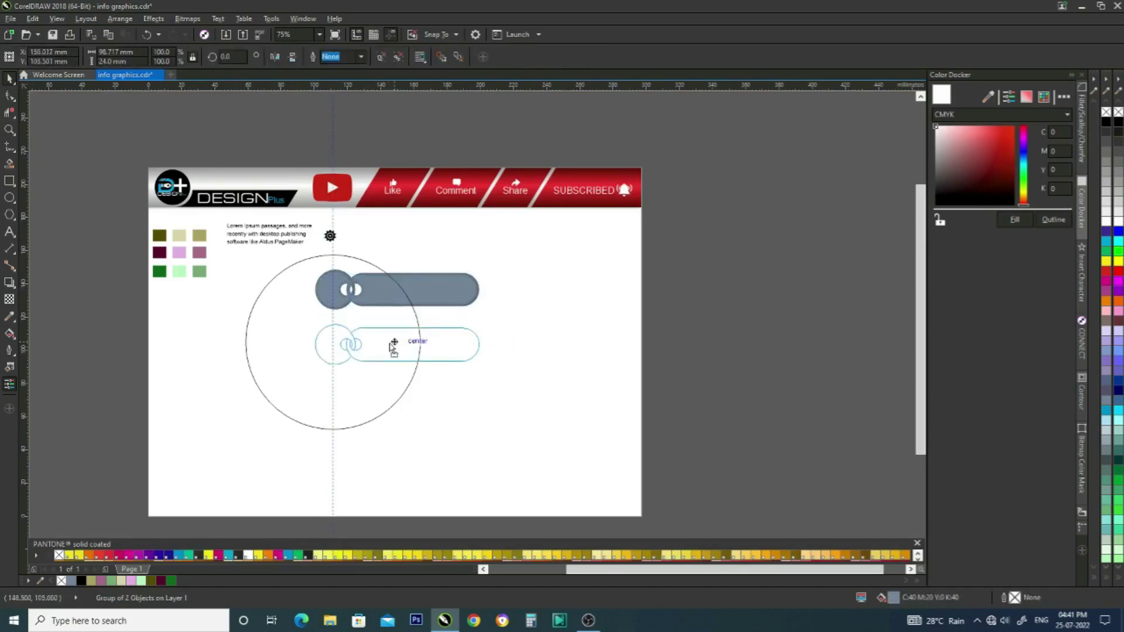
drag(393, 342, 395, 345)
key(ctrl+r)
Group the three circle-and-bar elements and align the 105 mm circle vertically with the group's centre.
drag(519, 459, 302, 254)
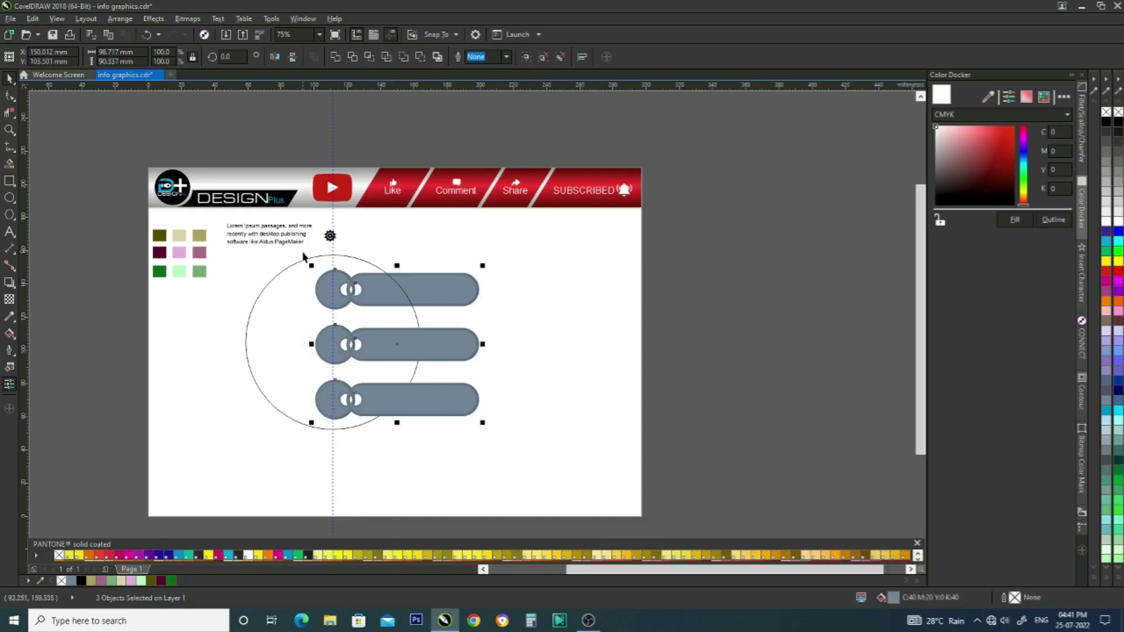
key(ctrl+g)
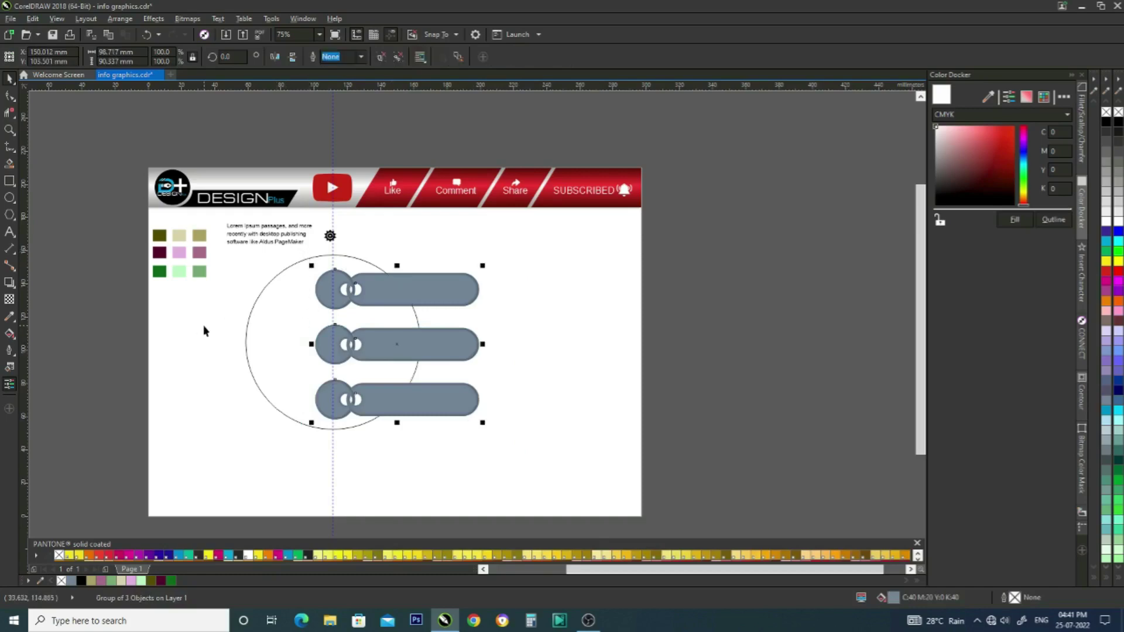
click(366, 268)
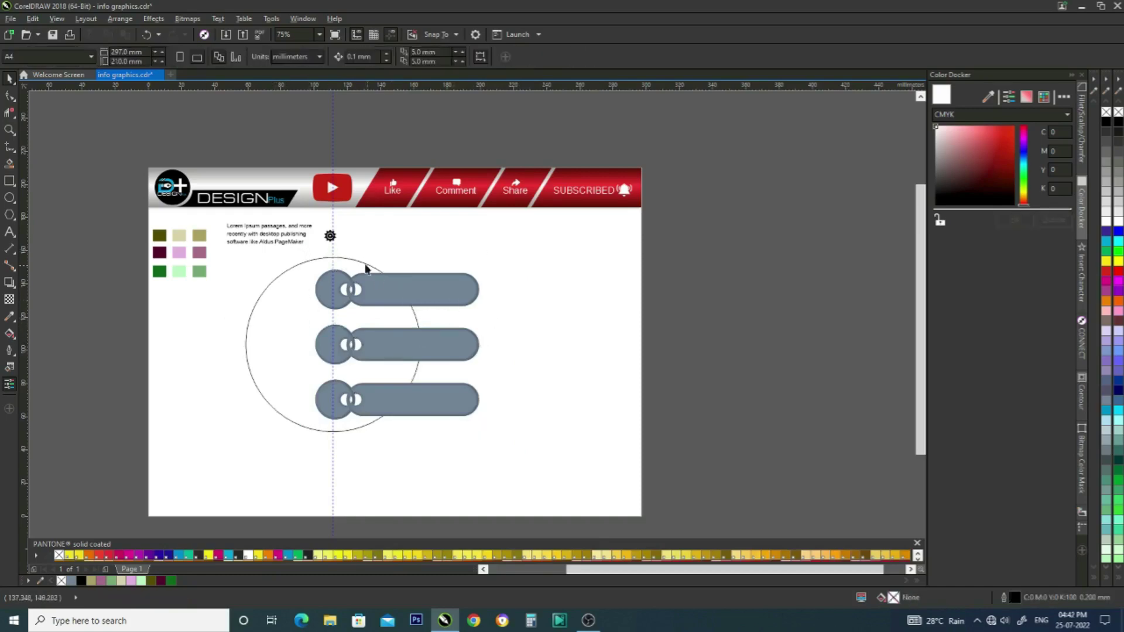
Add a one-step outside contour with an offset of about 1.4 mm around the three grouped elements.
scroll(342, 270, up, 2)
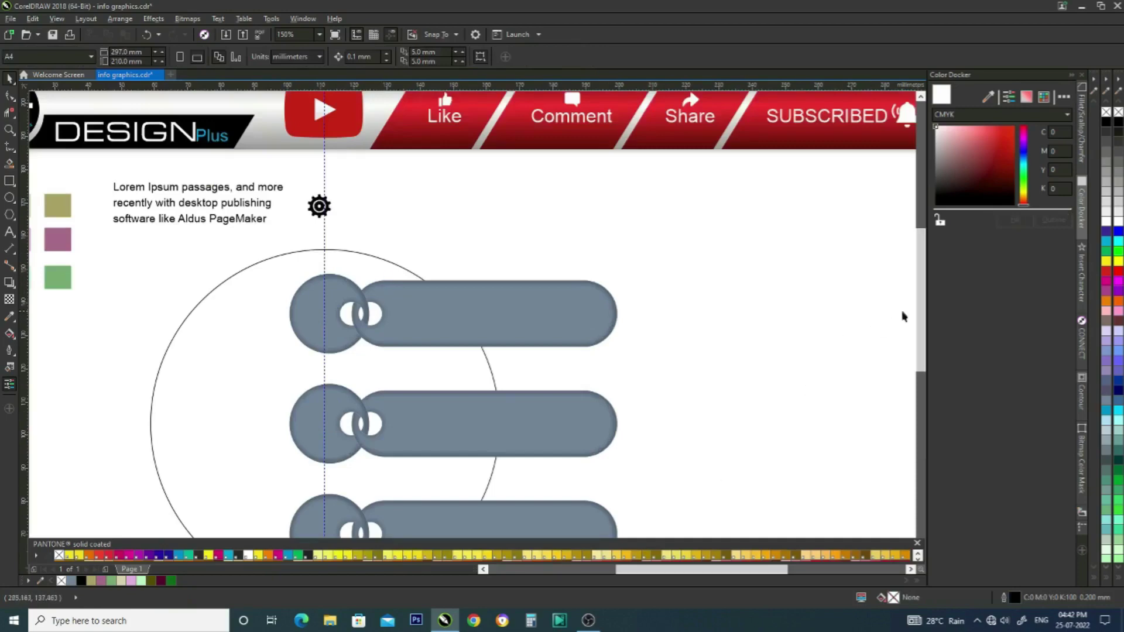
scroll(919, 328, down, 1)
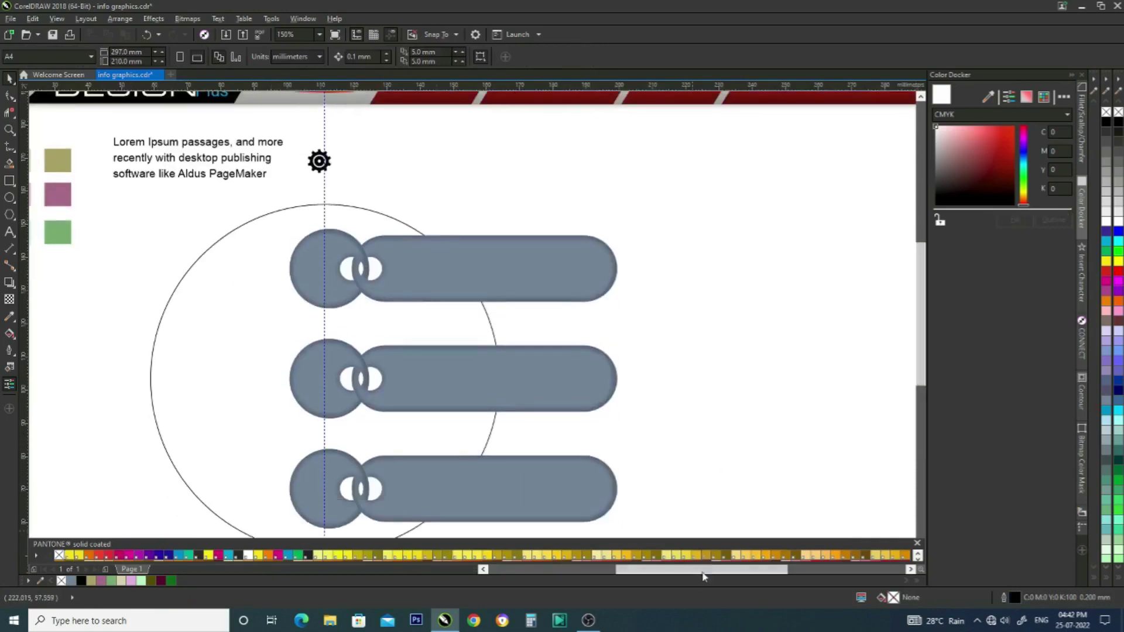
drag(683, 570, 671, 570)
click(500, 267)
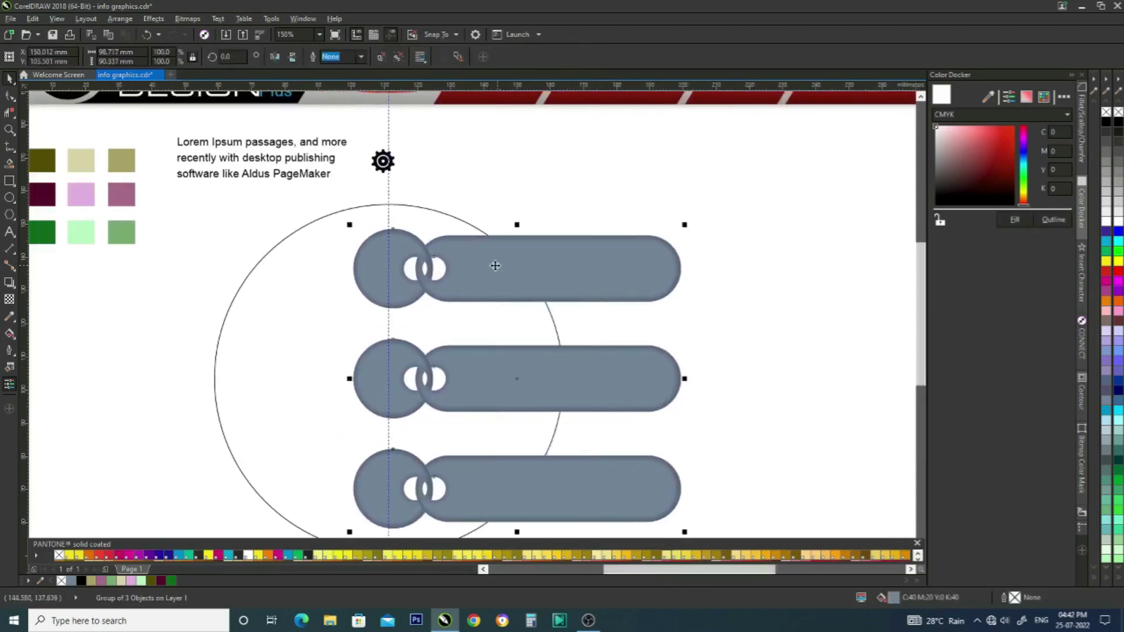
click(14, 289)
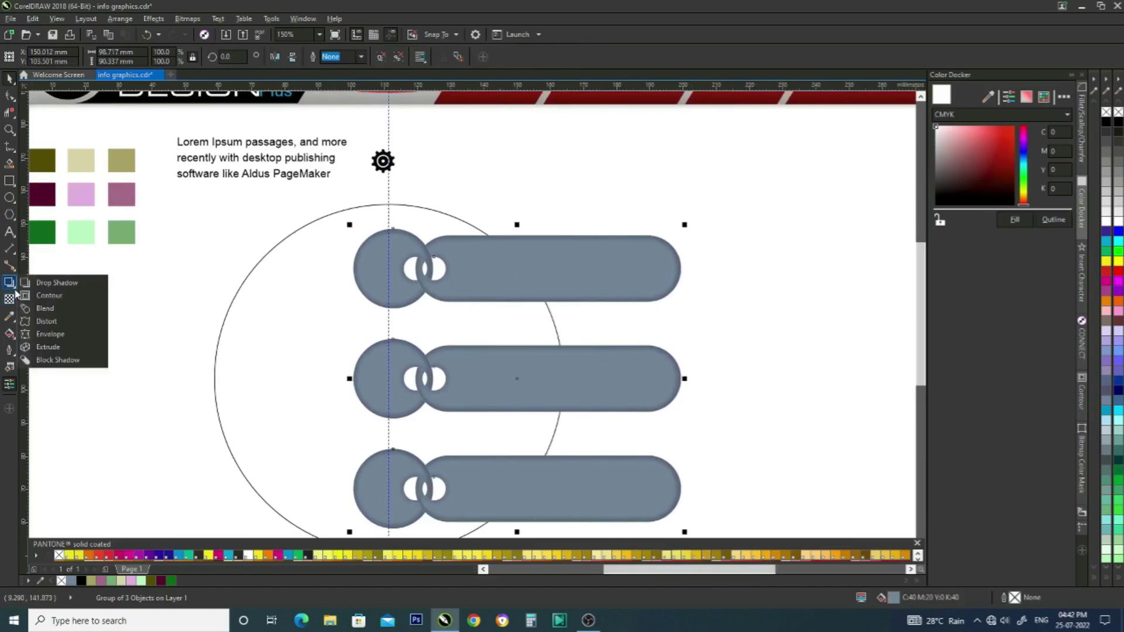
click(56, 296)
drag(364, 283, 354, 289)
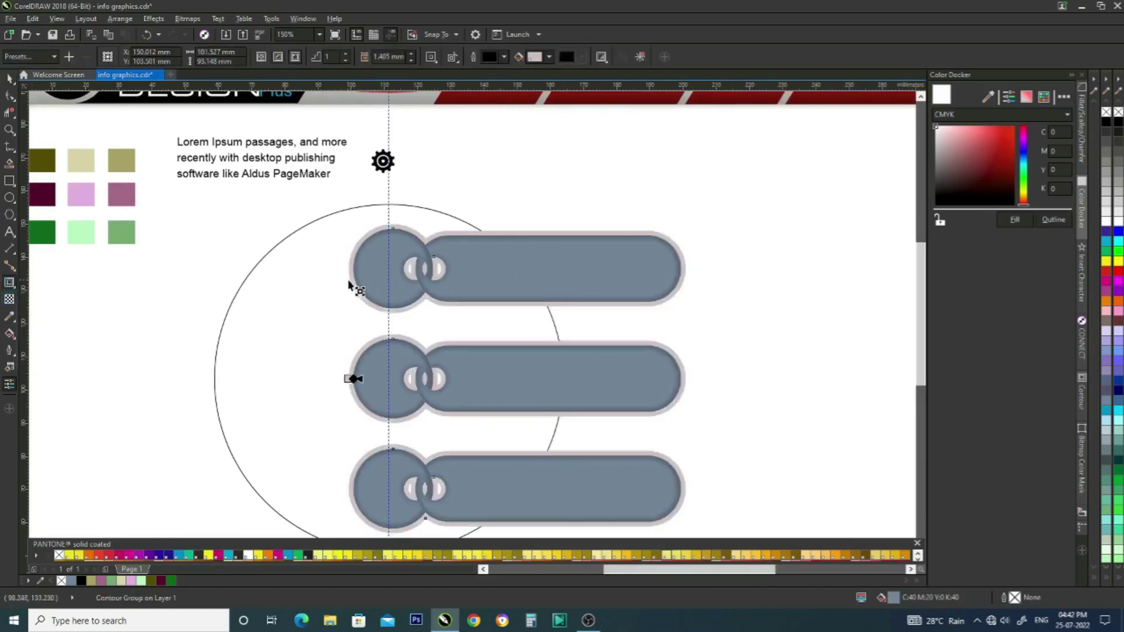
click(170, 353)
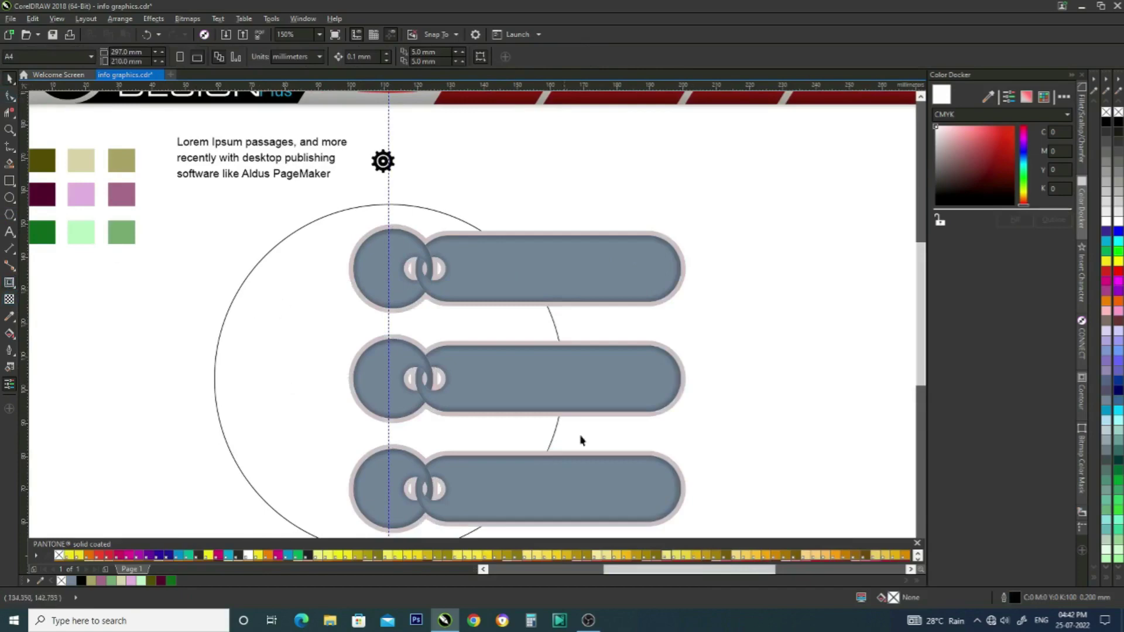
Draw a second circle, scale it to about 69 mm in diameter, and place it over the left part of the large circle.
scroll(923, 359, down, 1)
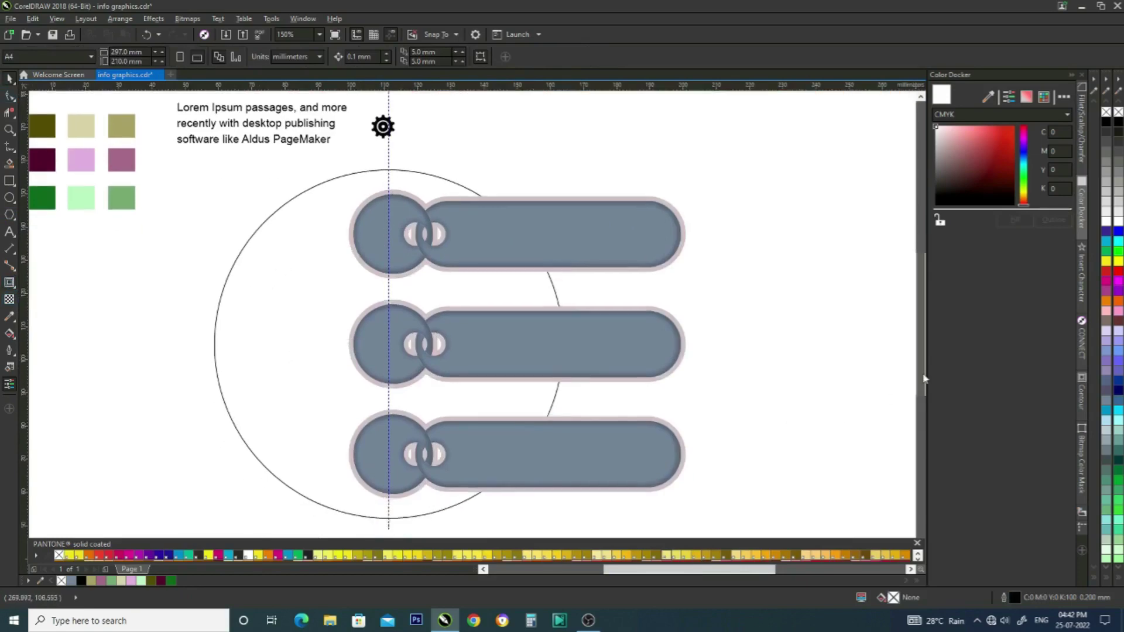
click(678, 479)
click(416, 409)
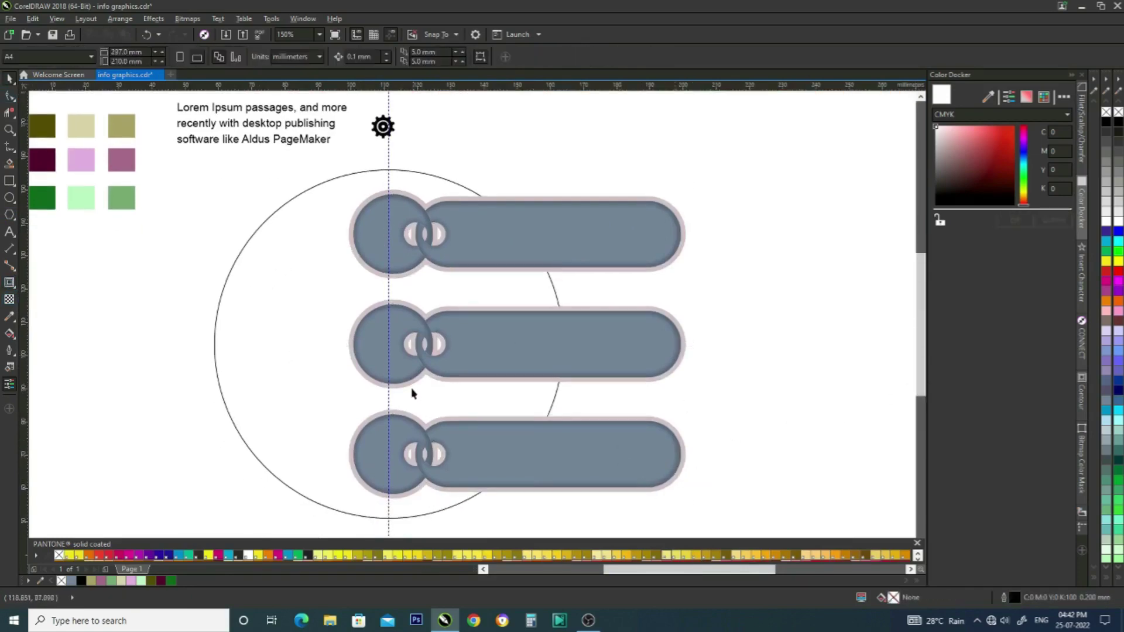
click(9, 198)
drag(188, 182, 402, 468)
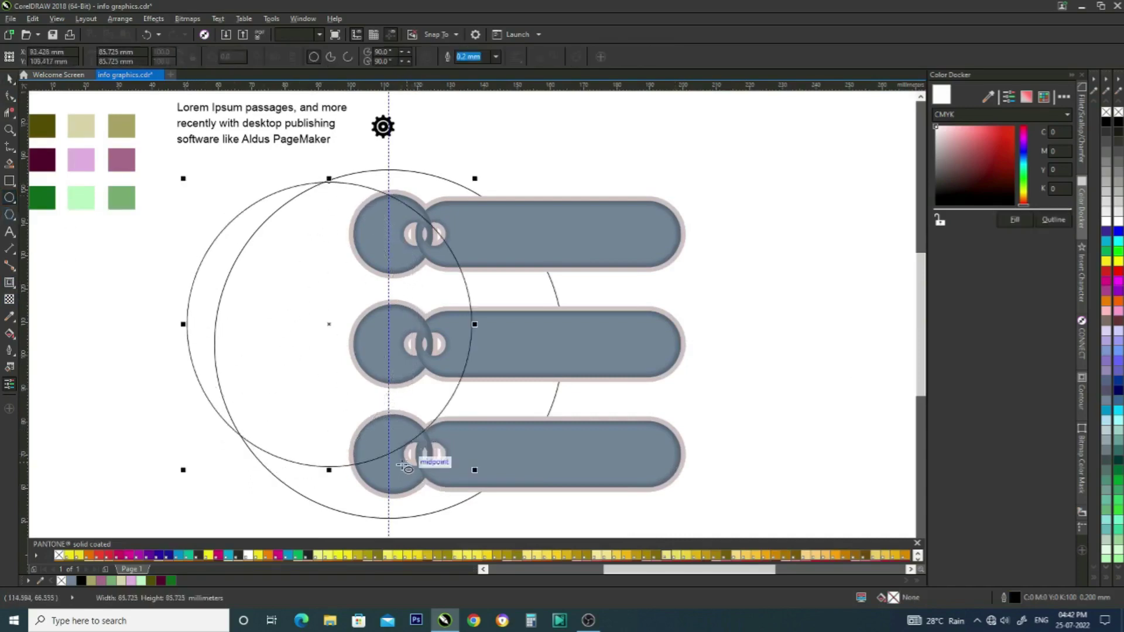
drag(475, 473, 417, 412)
drag(290, 298, 298, 327)
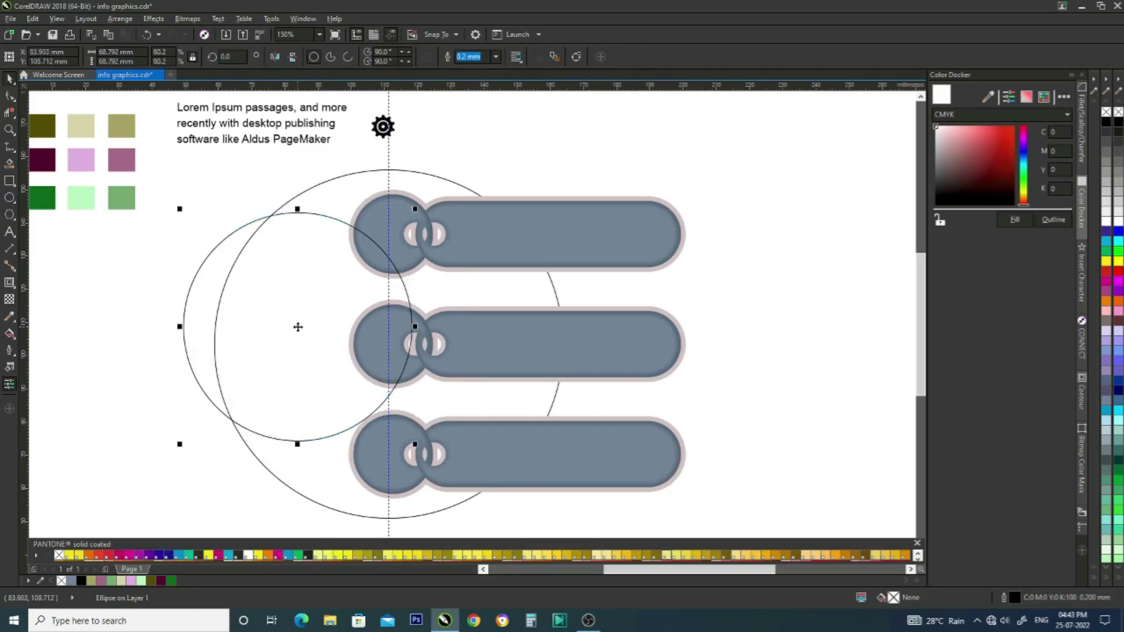
Align the smaller circle's centre vertically with the group of three elements.
shift+click(539, 353)
key(e)
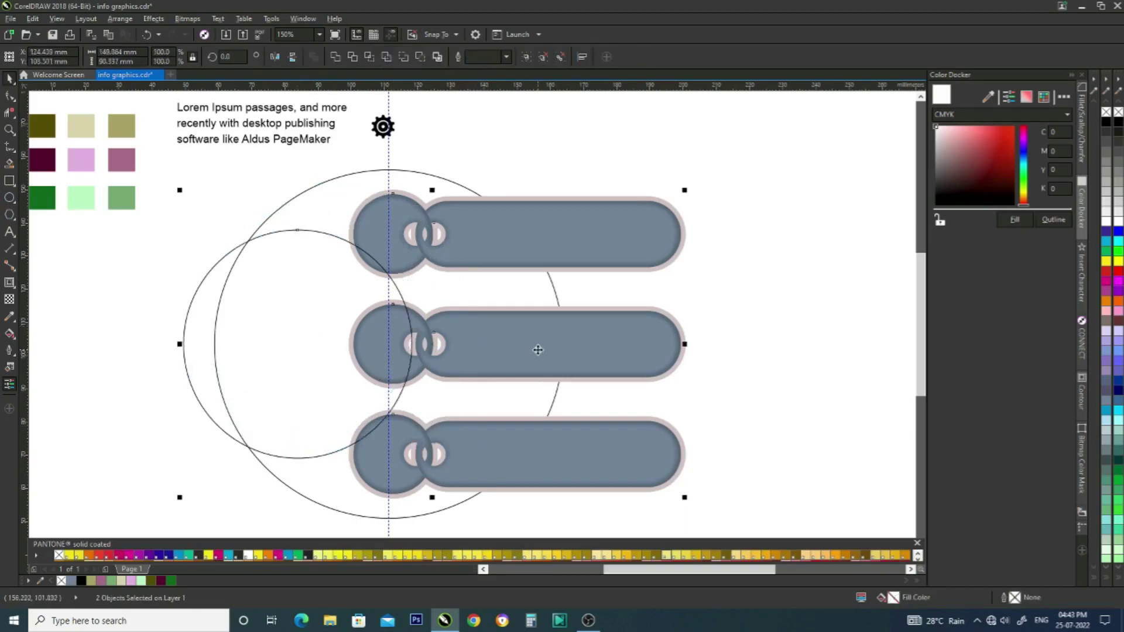
click(763, 318)
click(410, 375)
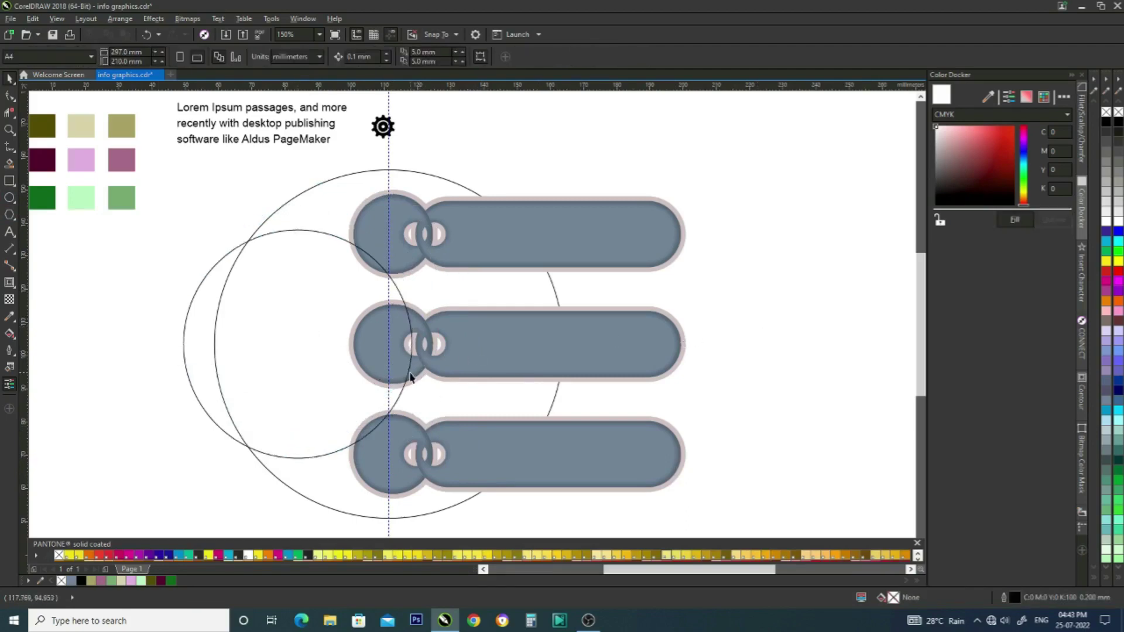
Nudge the smaller circle left until its centre is at about X 78 mm, clear of the three elements' link rings.
key(Escape)
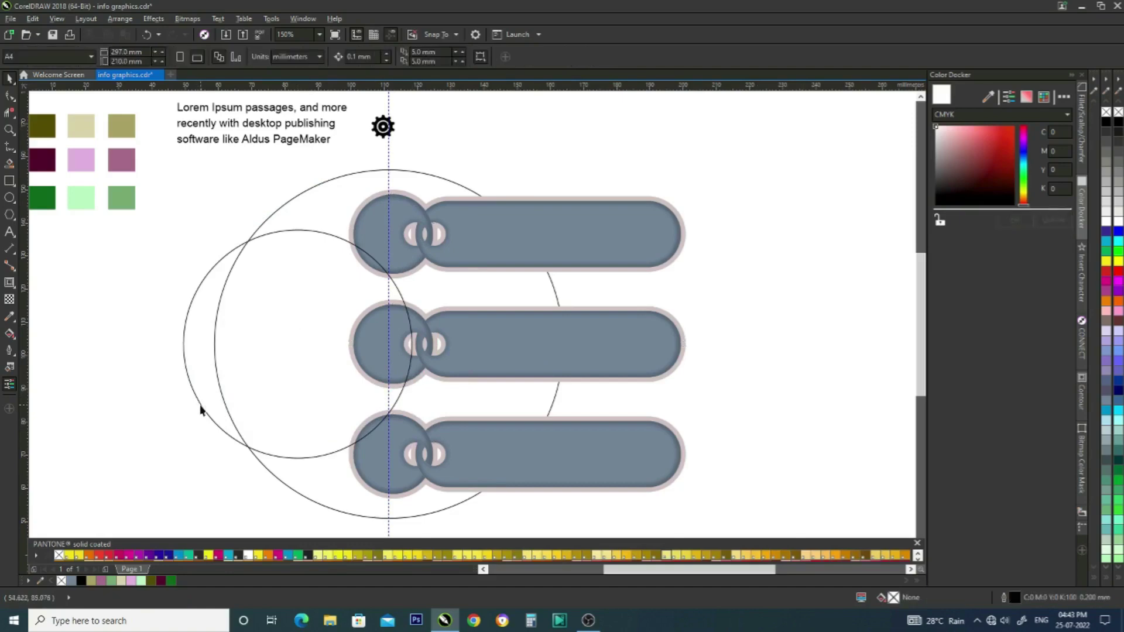
click(201, 410)
key(Left)
key(Left)
key(Left)
key(Left)
key(Left)
key(Left)
key(Left)
key(Left)
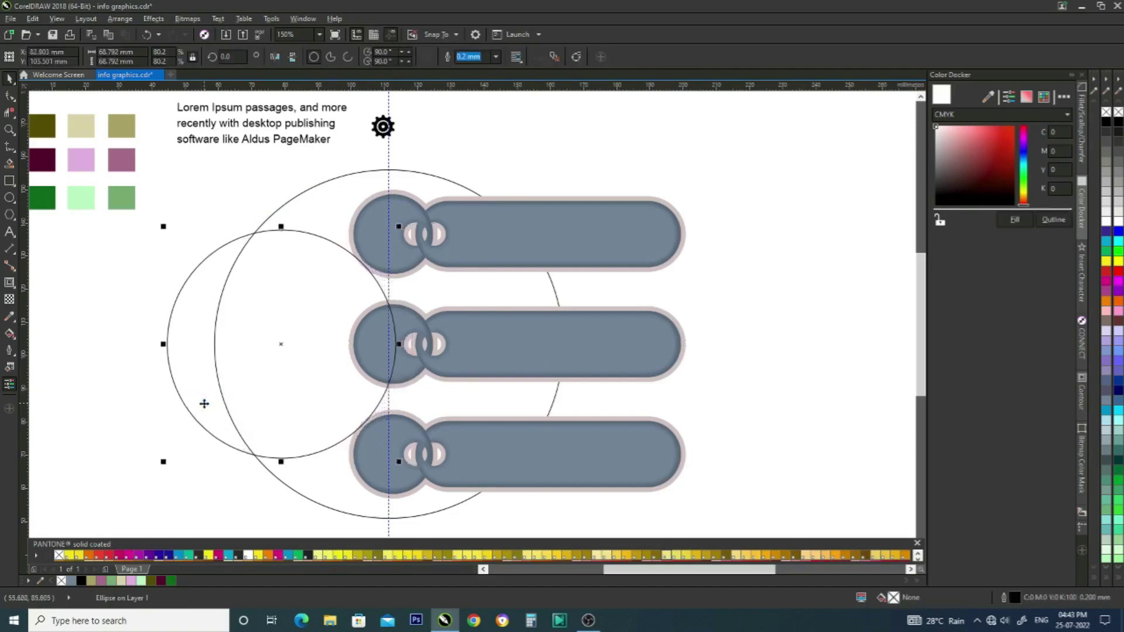
key(Left)
Set the smaller circle's outline width to 1.5 mm and convert the outline to an object.
click(495, 56)
click(474, 153)
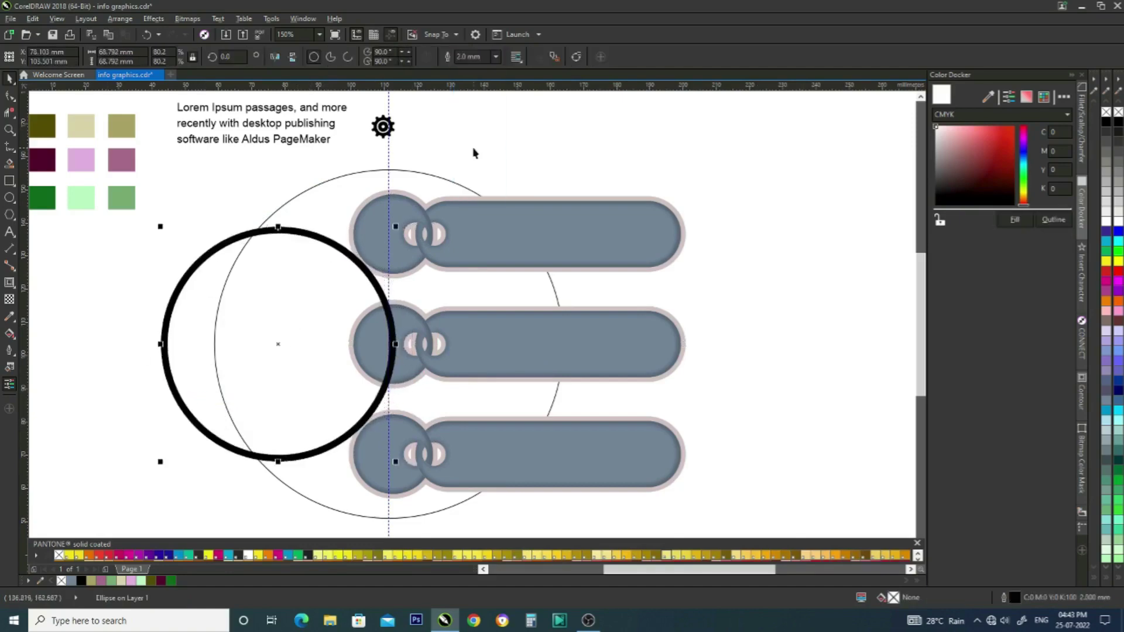
click(496, 56)
click(475, 143)
click(509, 156)
click(293, 238)
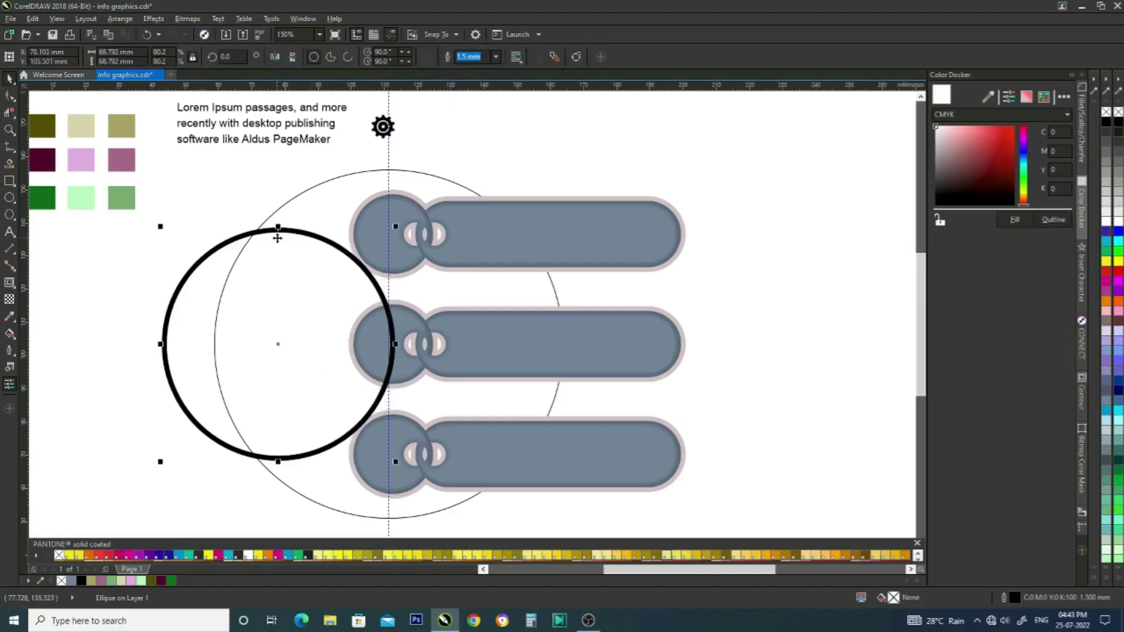
click(120, 19)
click(139, 212)
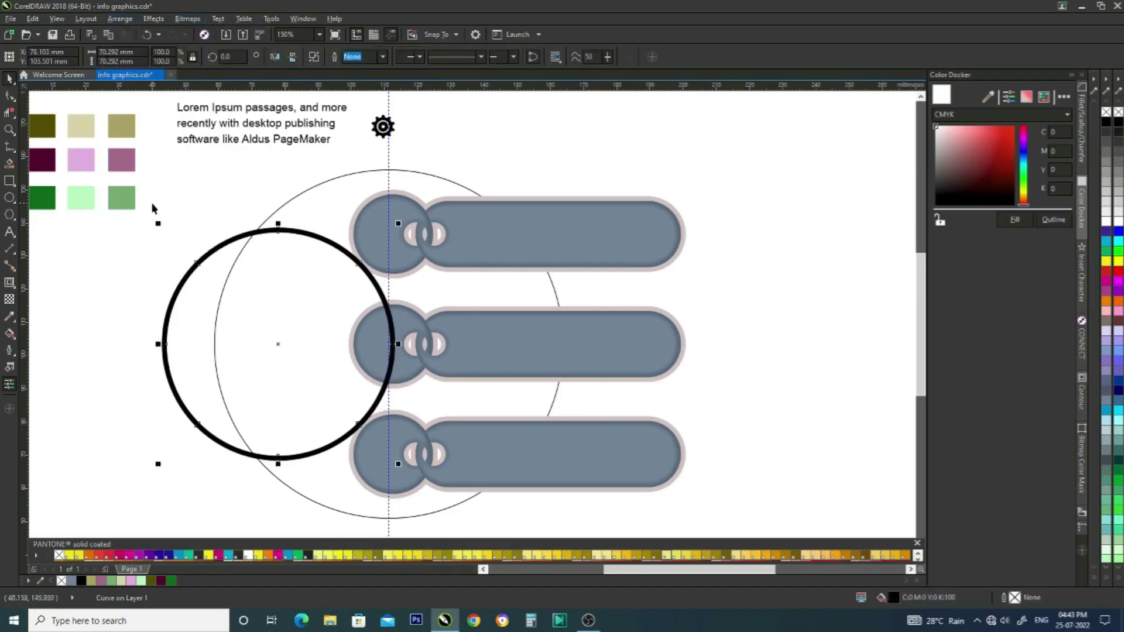
Smart-fill the five exposed areas of the large circle and both link-ring halves of the top element with blue-grey and a hairline outline.
click(10, 164)
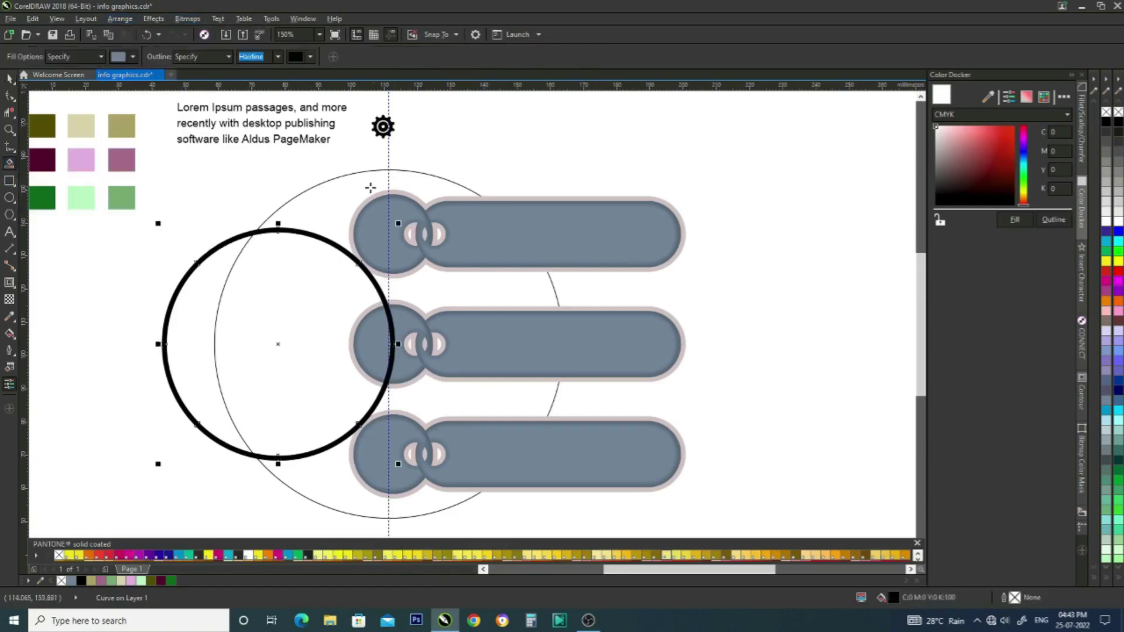
click(324, 200)
click(287, 316)
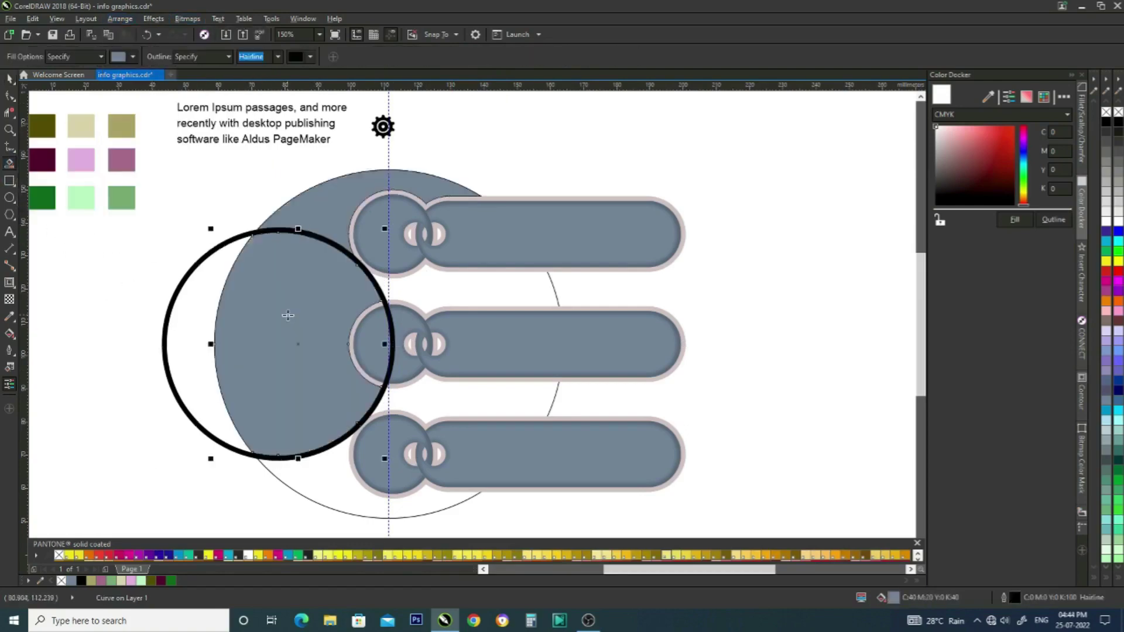
click(474, 298)
click(462, 404)
click(339, 482)
click(411, 234)
click(439, 233)
click(409, 346)
click(438, 346)
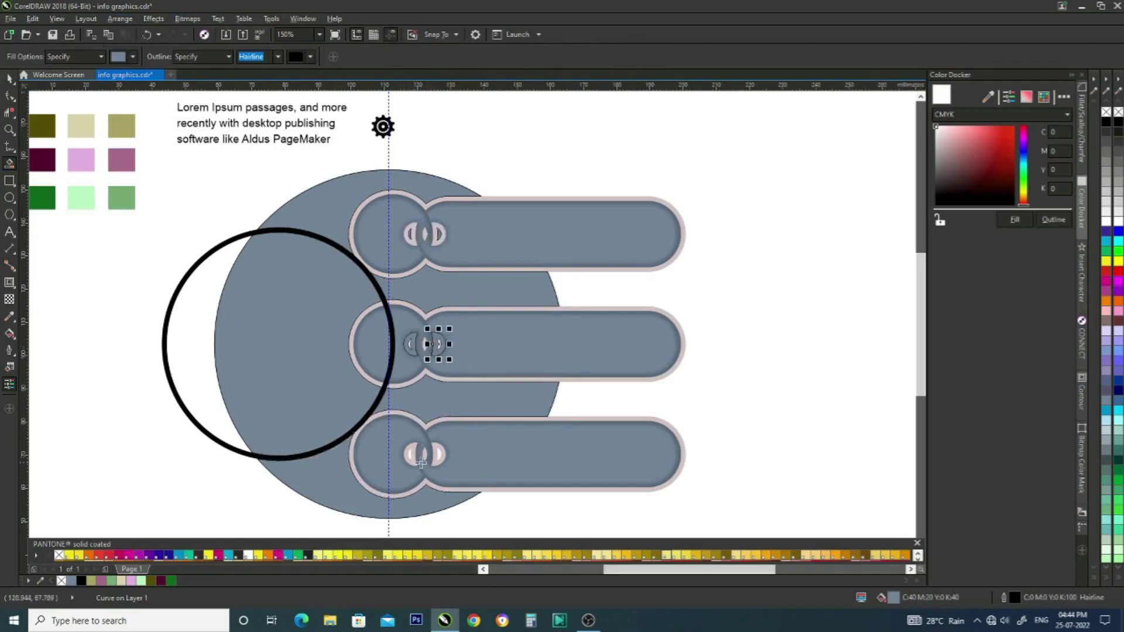
key(ctrl+z)
key(ctrl+z)
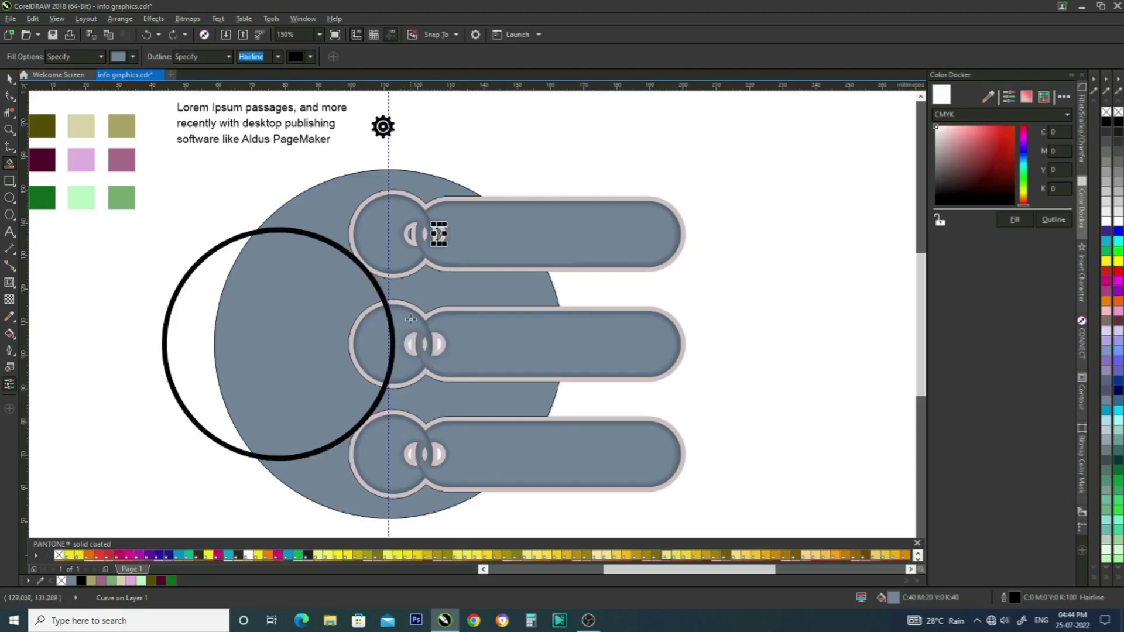
Smart-fill both link-ring halves of the middle and bottom elements with the same blue-grey.
click(412, 345)
click(439, 345)
click(439, 455)
click(410, 455)
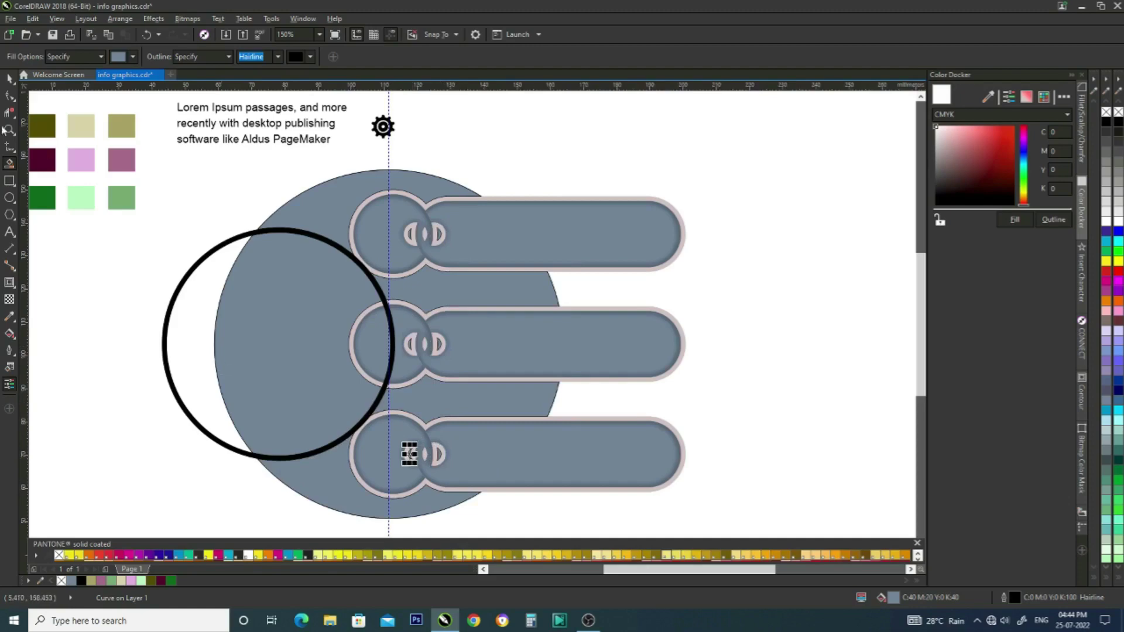
Move the black ring into the empty area beside the bars and set its width to 105 mm, keeping it proportional.
click(7, 78)
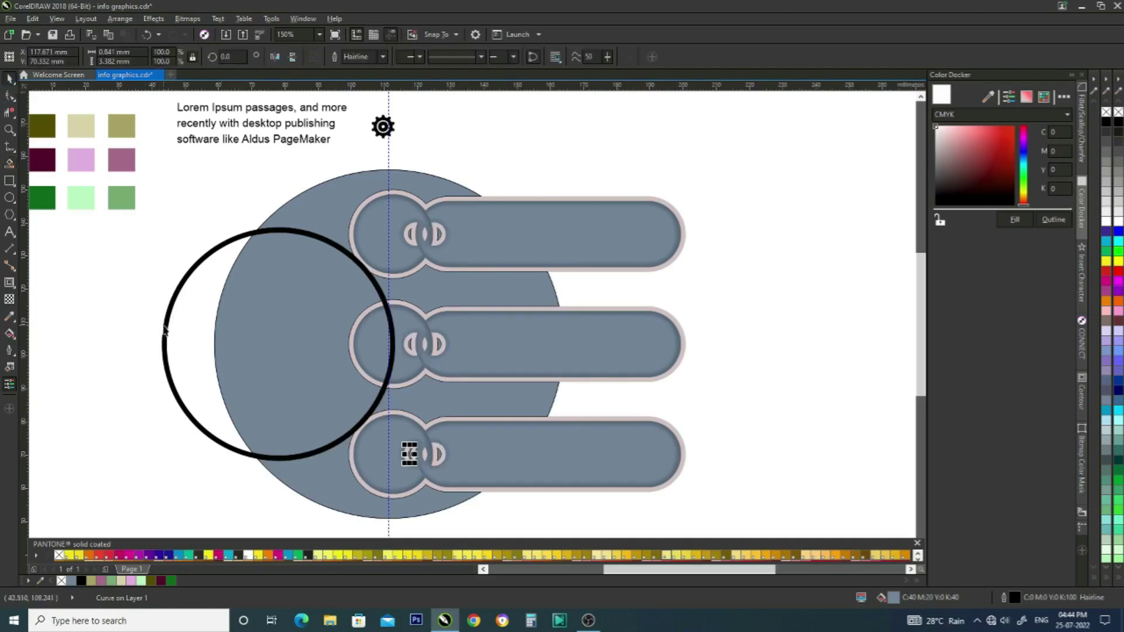
click(166, 331)
drag(281, 341, 805, 219)
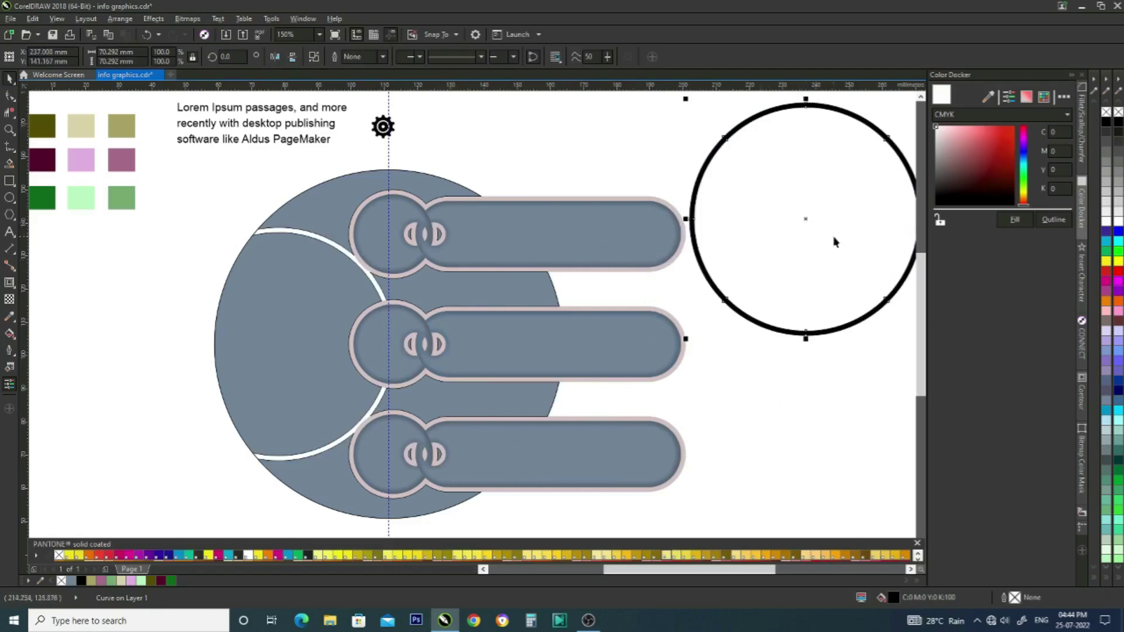
drag(806, 218, 783, 286)
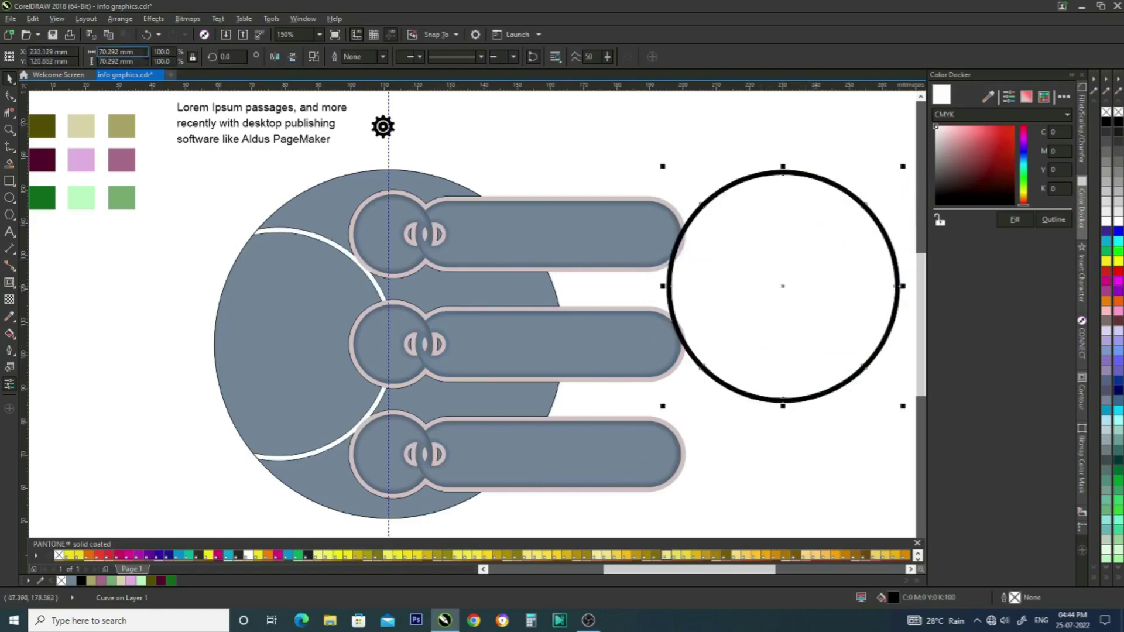
double_click(144, 52)
text(105)
key(Return)
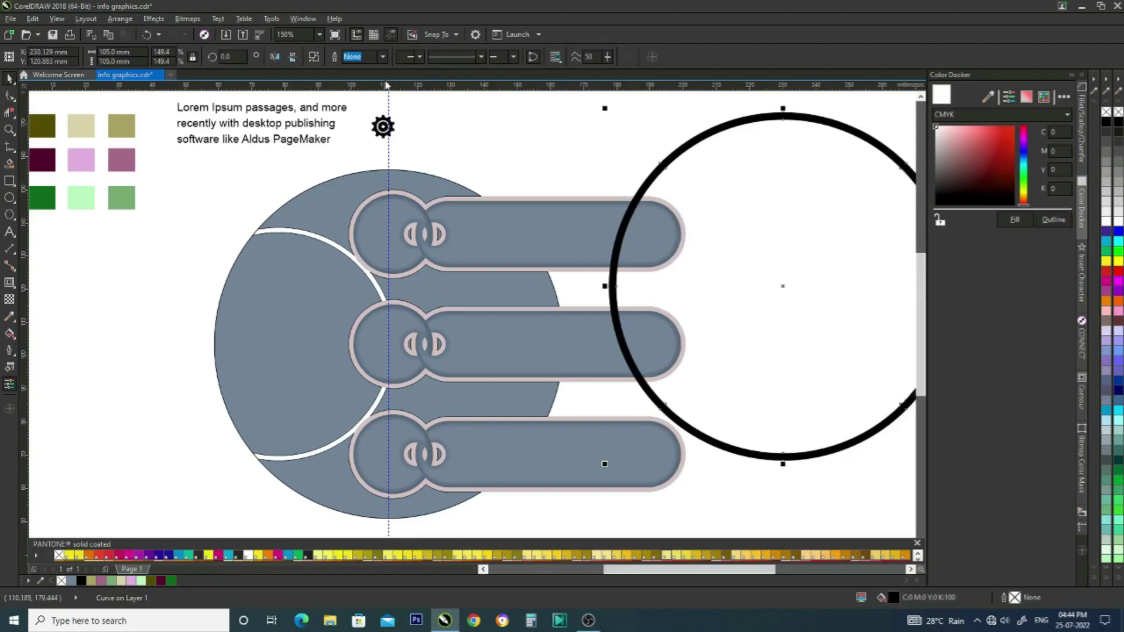
Convert the 105 mm black ring to a bitmap and soften it with a Gaussian Blur.
click(119, 20)
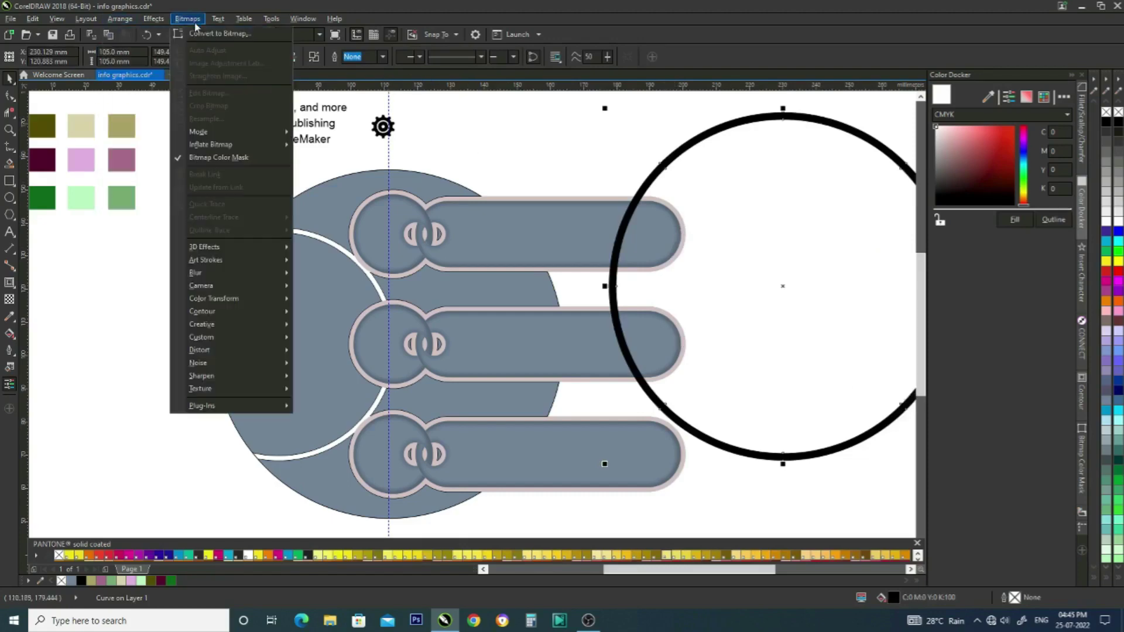
click(199, 34)
click(528, 371)
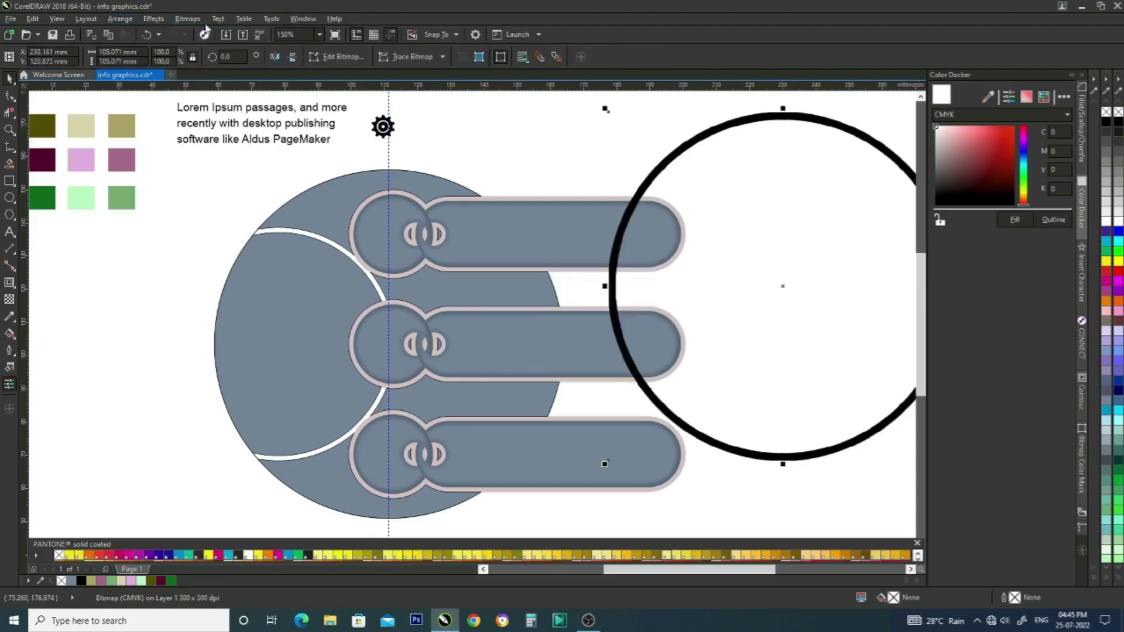
click(188, 19)
mouse_move(214, 273)
click(328, 288)
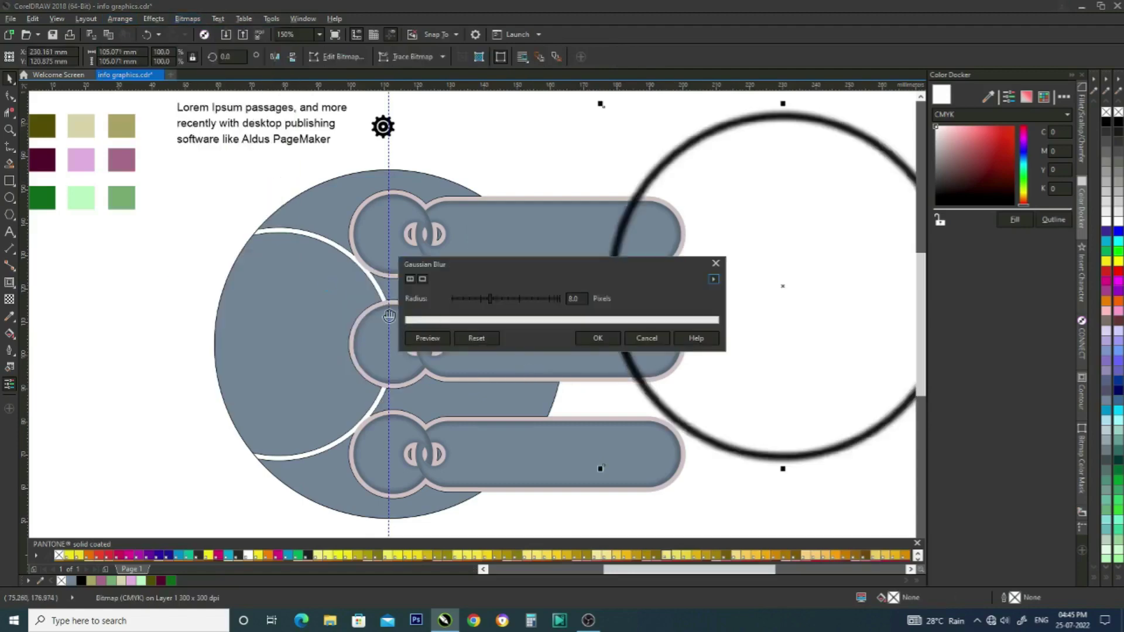
click(585, 299)
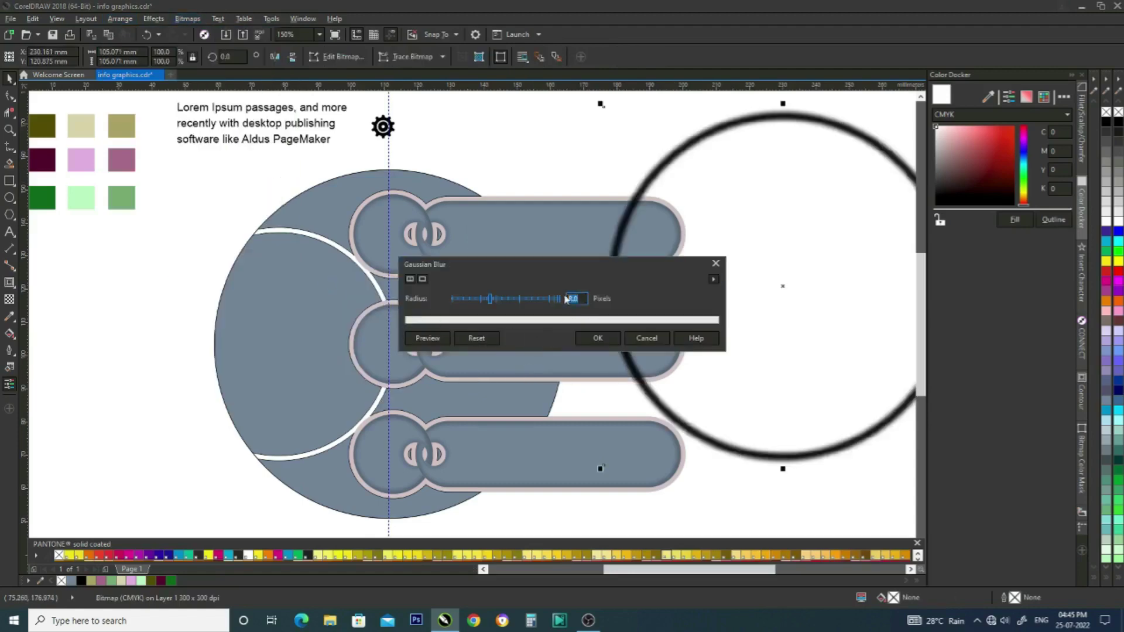
text(20)
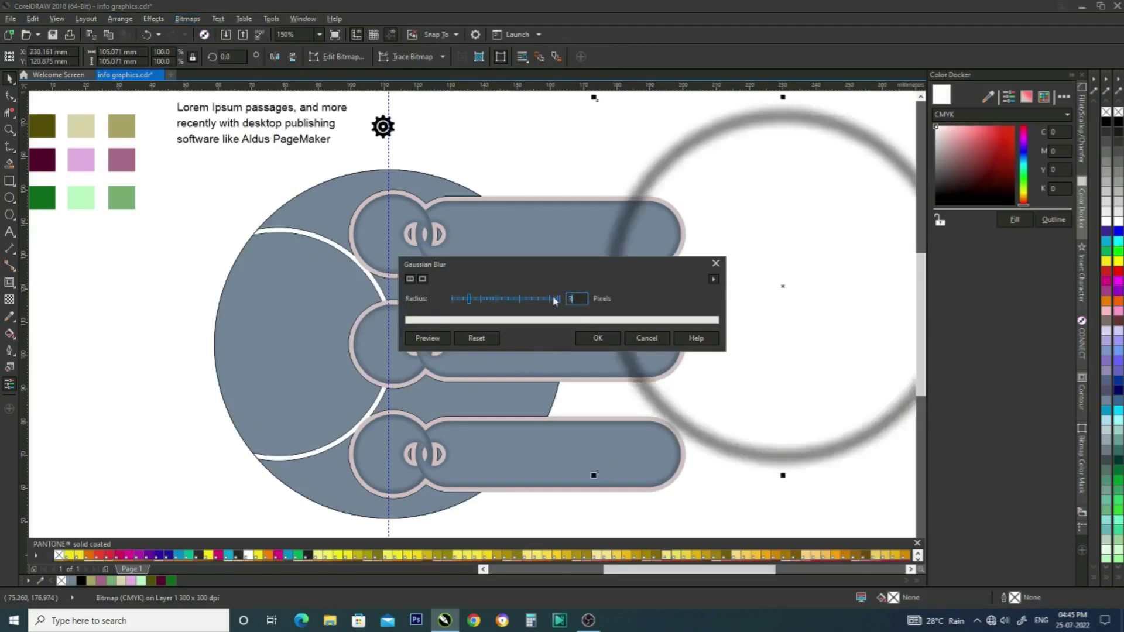
click(597, 339)
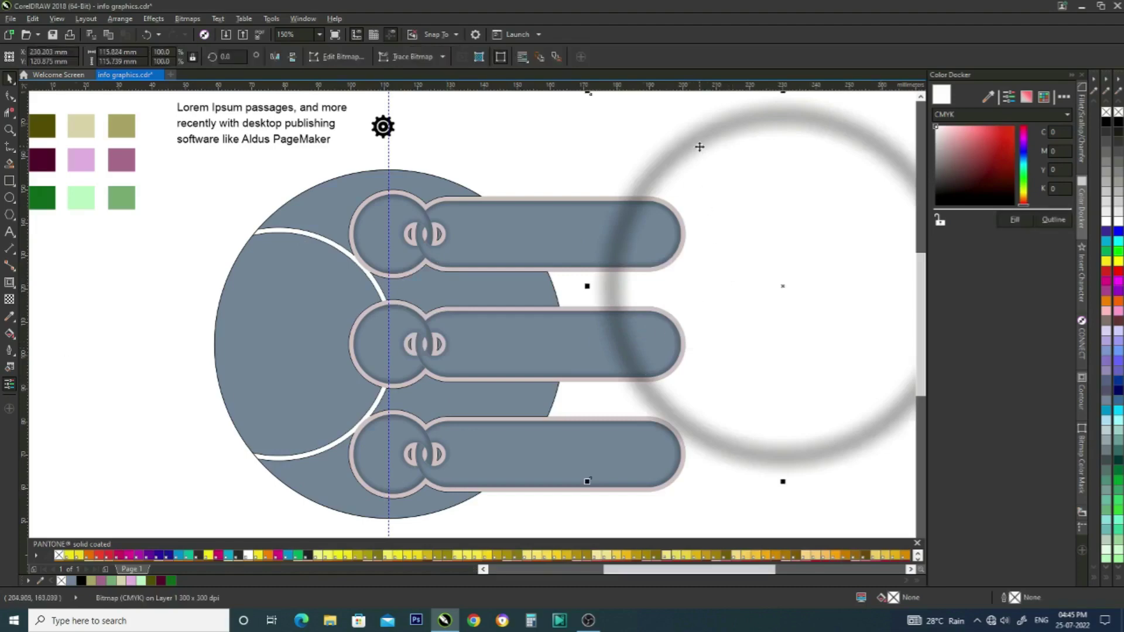
Duplicate the blurred ring in place so each filled area of the large circle has its own copy.
key(KP_Add)
key(KP_Add)
key(KP_Add)
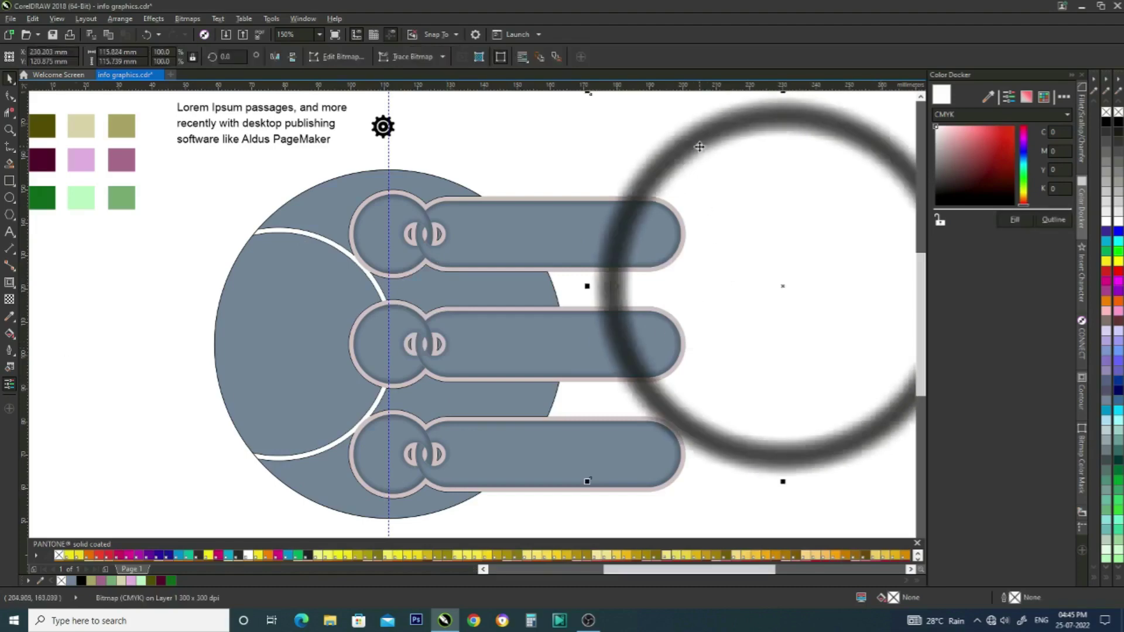
PowerClip one blurred ring inside the large circle's left area and position it along the circle's edge as an inner shadow.
right_click(767, 292)
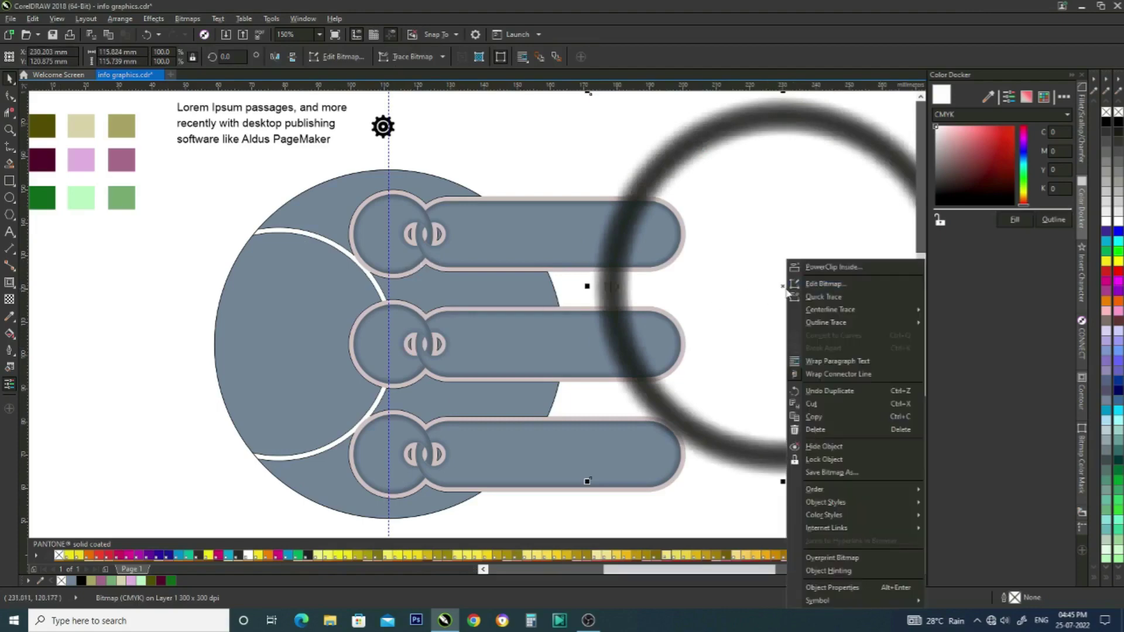
click(240, 352)
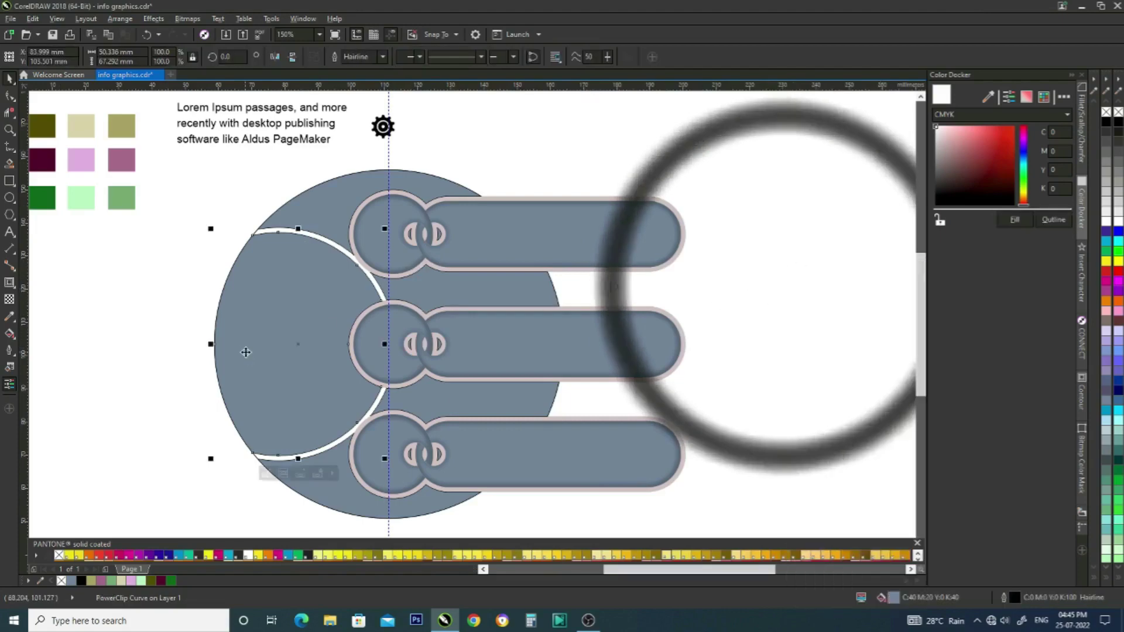
click(269, 473)
drag(175, 342, 216, 325)
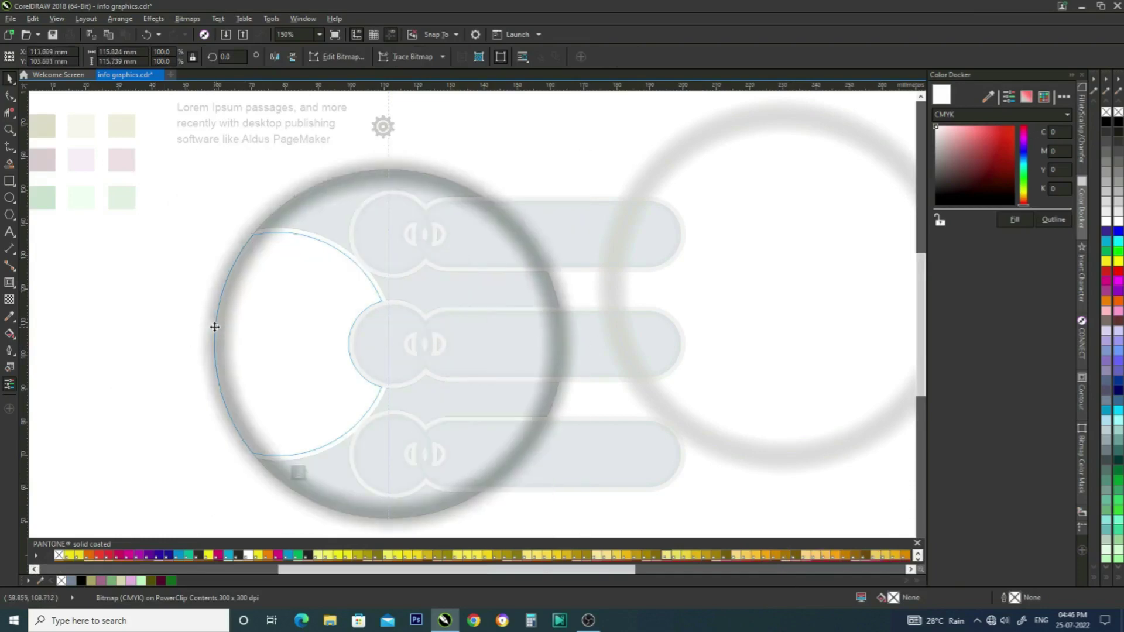
click(299, 473)
key(Escape)
PowerClip a blurred ring inside the area above the top element and fit it to the large circle's upper edge.
right_click(692, 146)
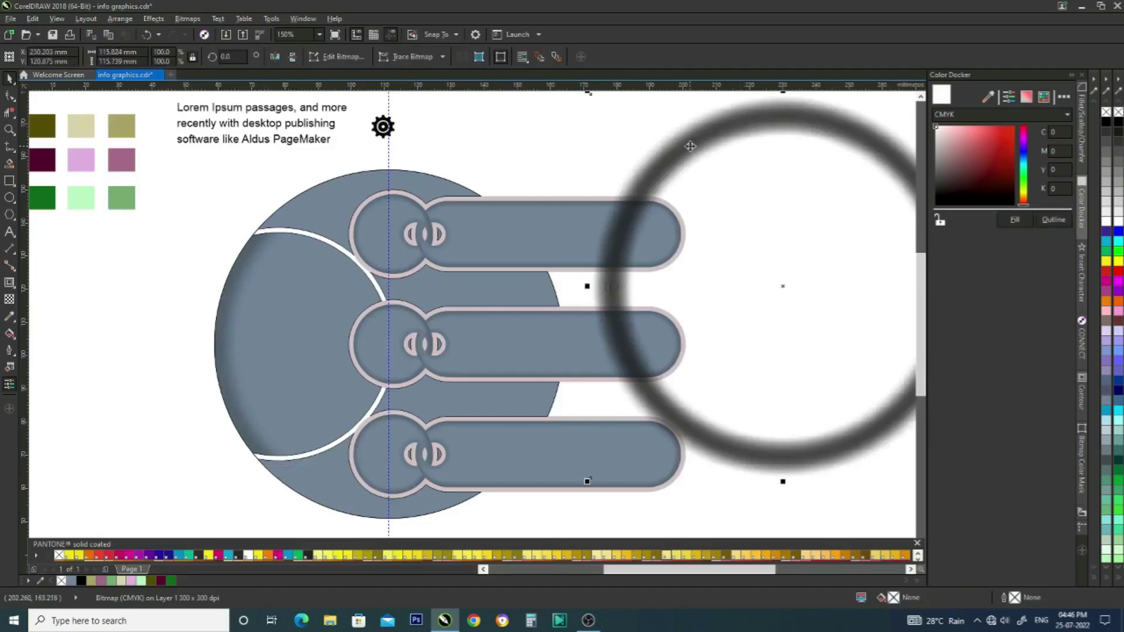
click(722, 156)
click(311, 196)
click(337, 274)
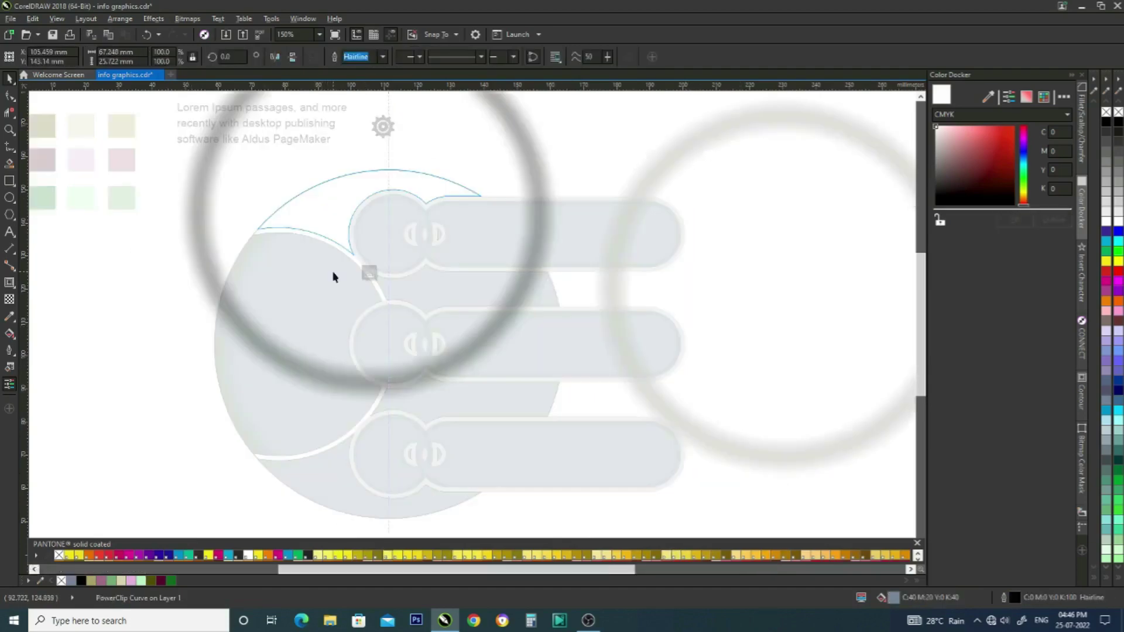
drag(535, 177, 565, 317)
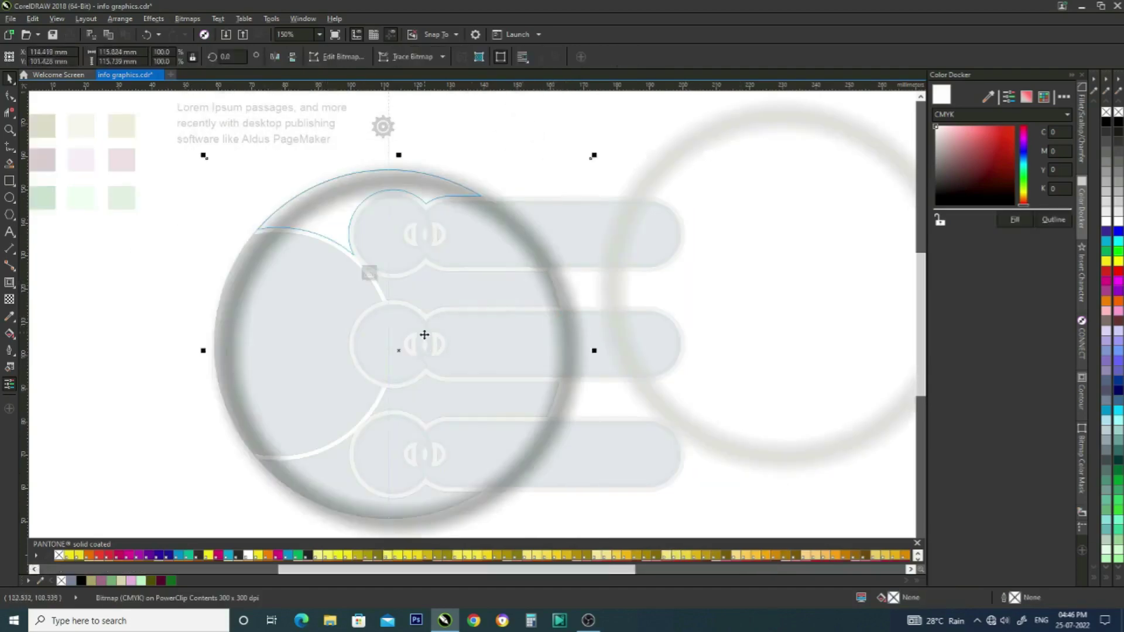
drag(442, 327, 394, 334)
key(Up)
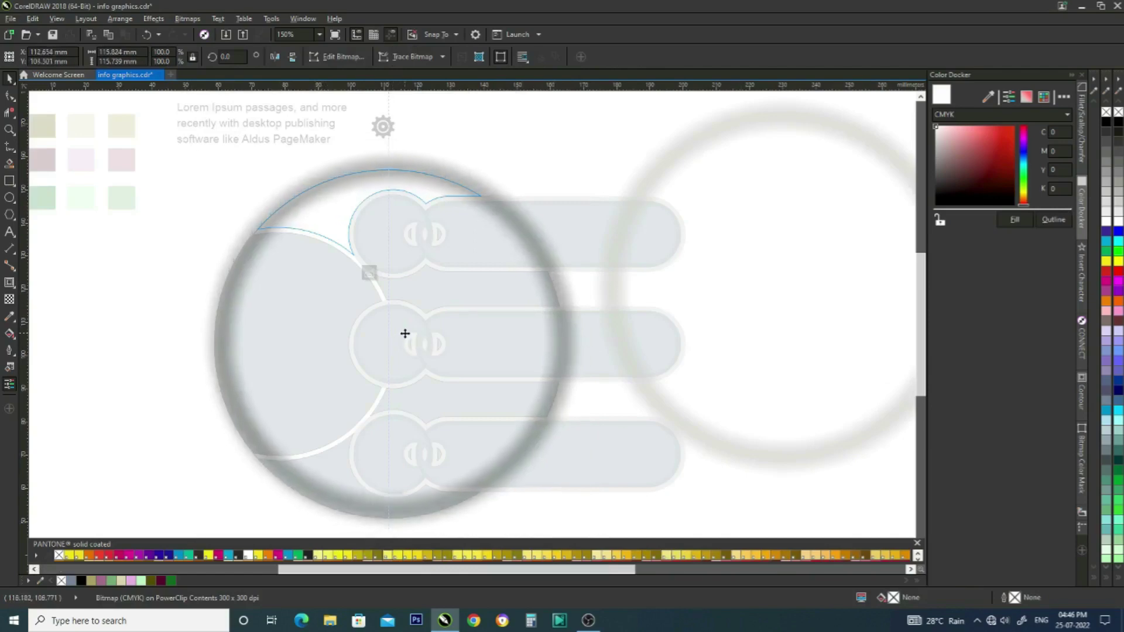
click(370, 274)
PowerClip a blurred ring inside the gap between the top and middle elements and align it with the large circle.
click(716, 140)
right_click(711, 132)
click(747, 196)
click(433, 283)
click(433, 332)
drag(642, 231, 544, 268)
click(464, 331)
PowerClip a blurred ring inside the gap between the middle and bottom elements and align it with the large circle.
click(654, 187)
right_click(655, 184)
click(695, 192)
click(499, 395)
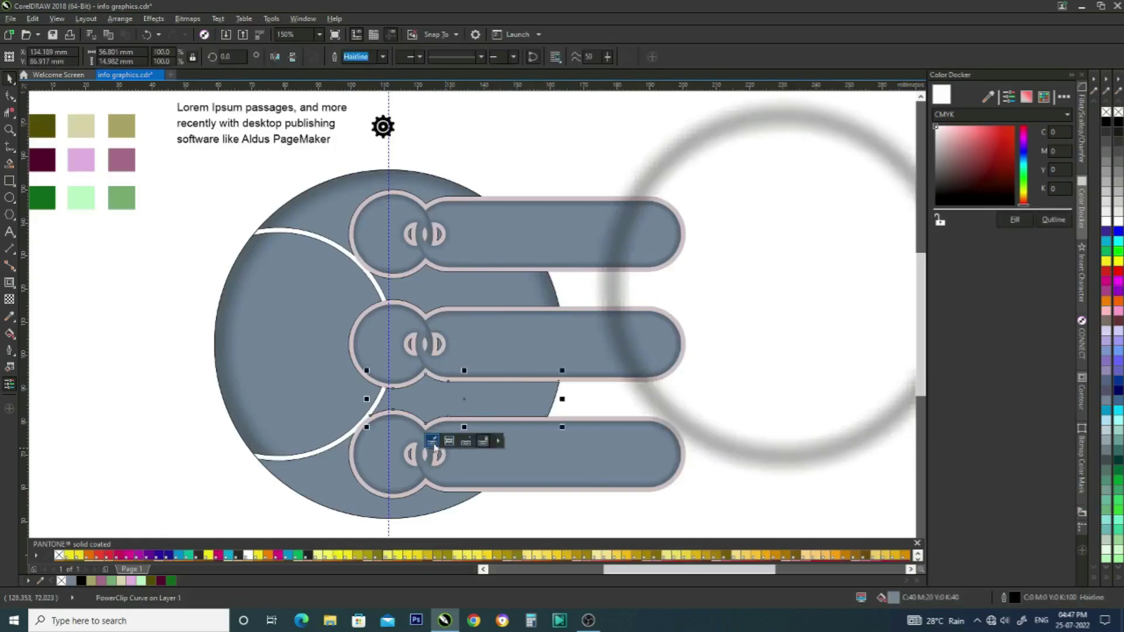
click(436, 441)
drag(633, 423, 554, 353)
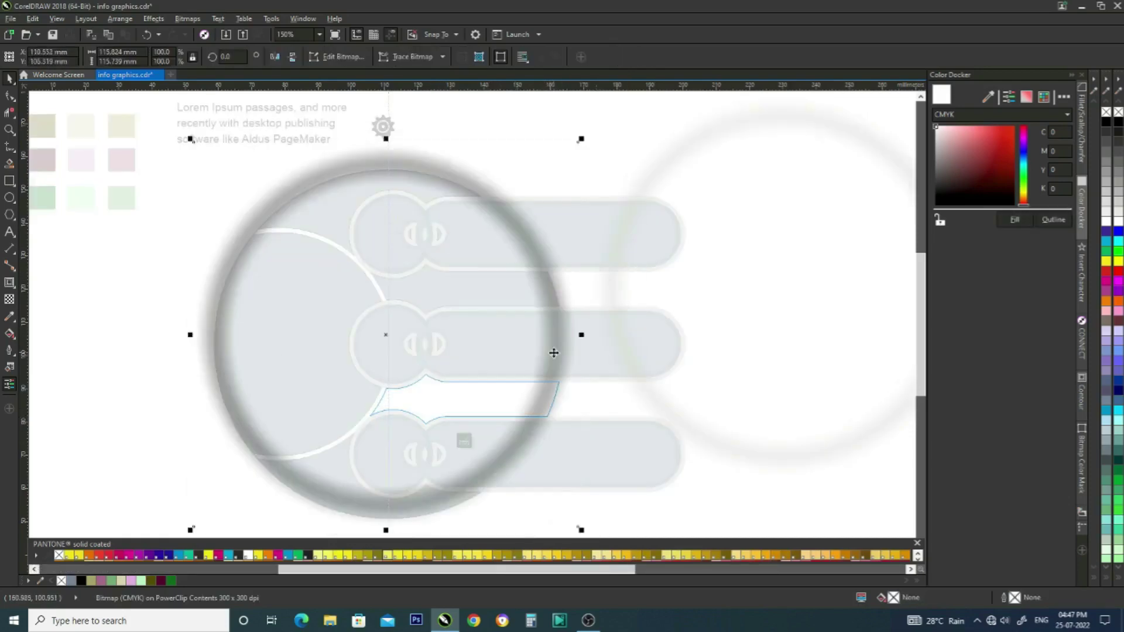
mouse_move(392, 337)
mouse_down()
mouse_move(402, 343)
mouse_move(395, 334)
mouse_up()
click(464, 441)
PowerClip the last blurred ring inside the area below the bottom element and centre it on the large circle.
click(743, 272)
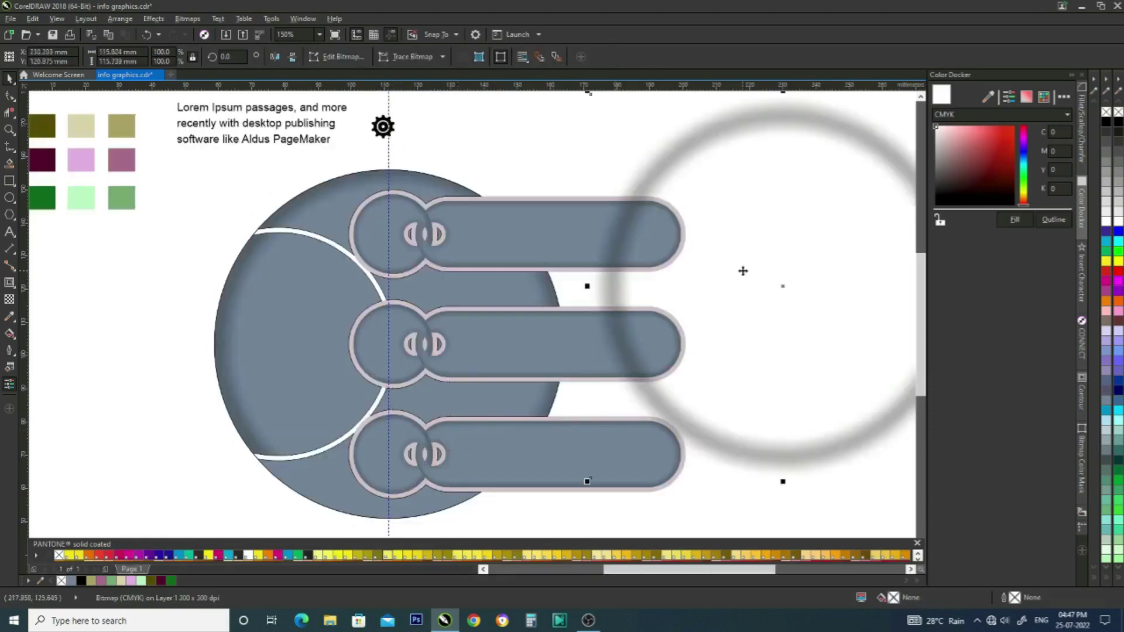
right_click(743, 272)
click(762, 268)
click(341, 507)
click(337, 536)
click(483, 382)
drag(369, 475, 389, 345)
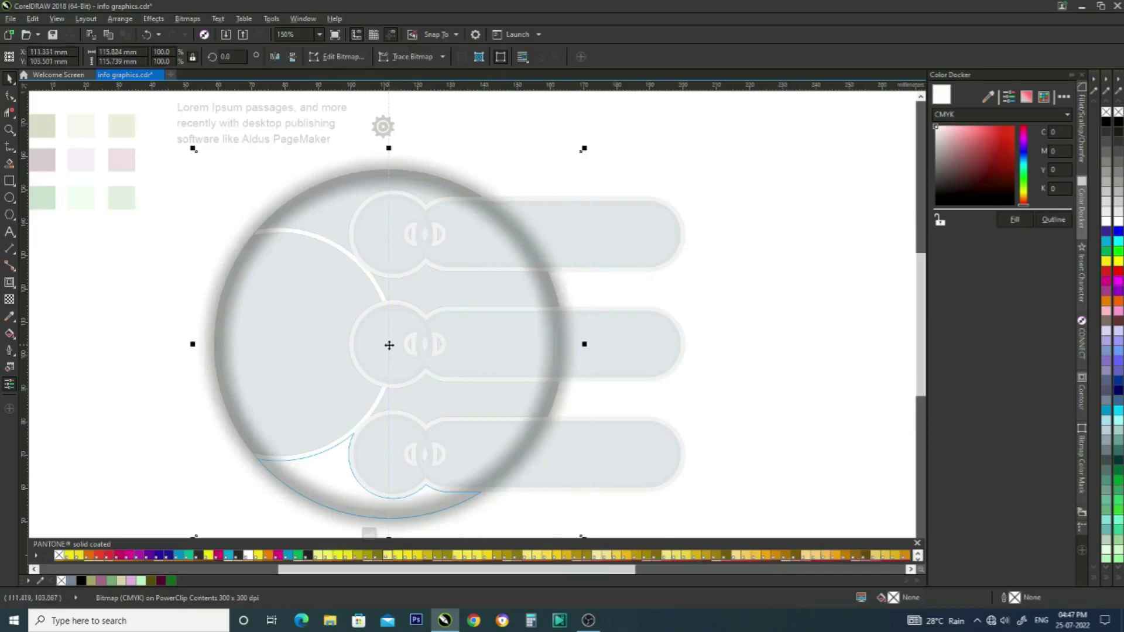
click(369, 533)
Edit the clipped ring in the gap between the top and middle elements and nudge it left onto the large circle's edge.
click(438, 335)
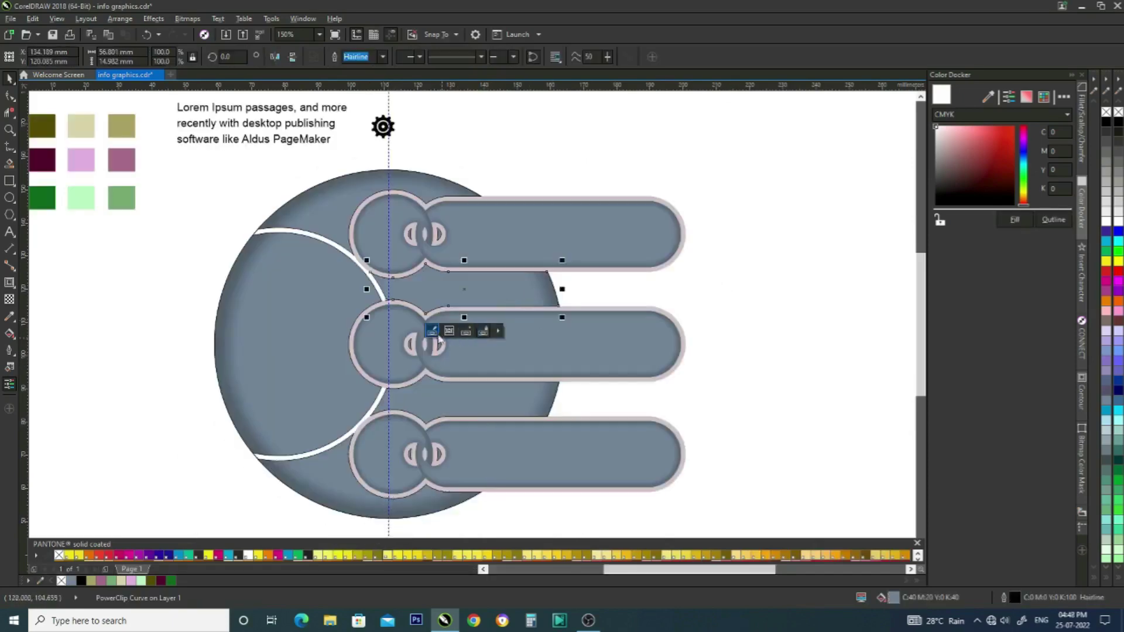
click(464, 332)
key(Left)
key(Left)
key(Left)
key(Left)
key(Left)
key(Left)
key(Left)
key(Left)
key(Left)
key(Left)
key(Left)
key(Left)
key(Left)
key(Left)
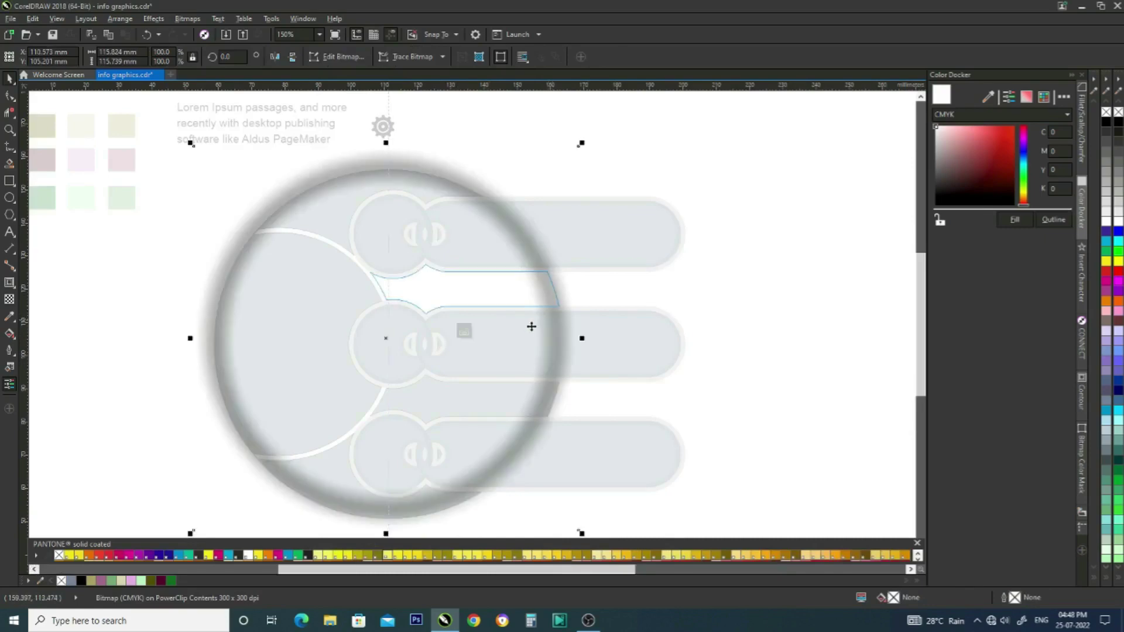
click(463, 332)
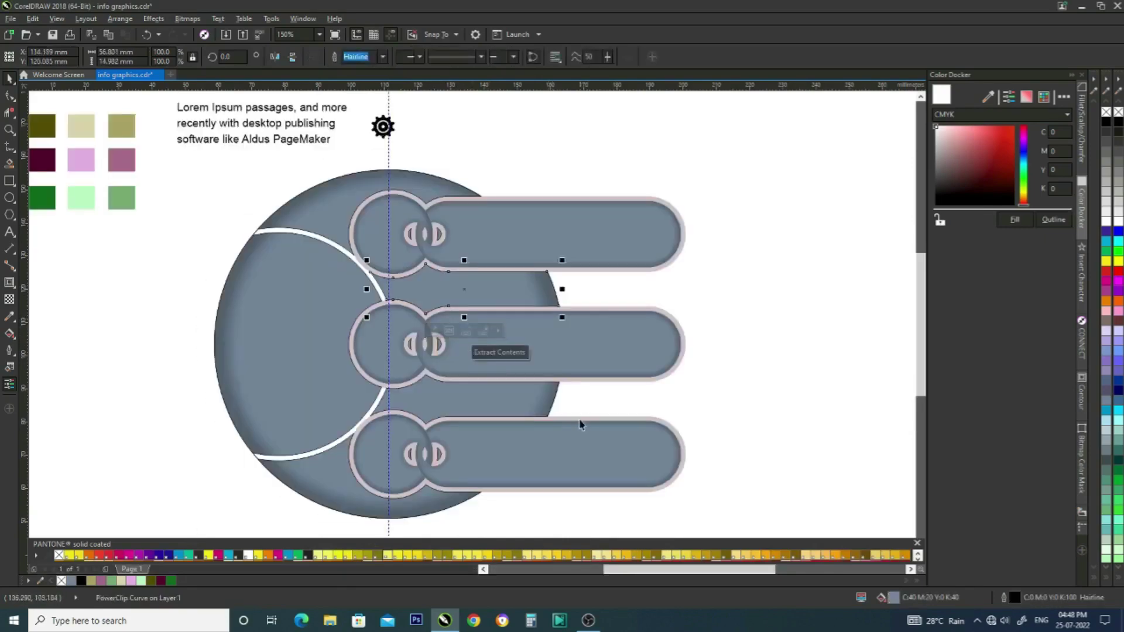
Delete the pale pink contour curve surrounding the three circle-and-bar elements.
click(682, 241)
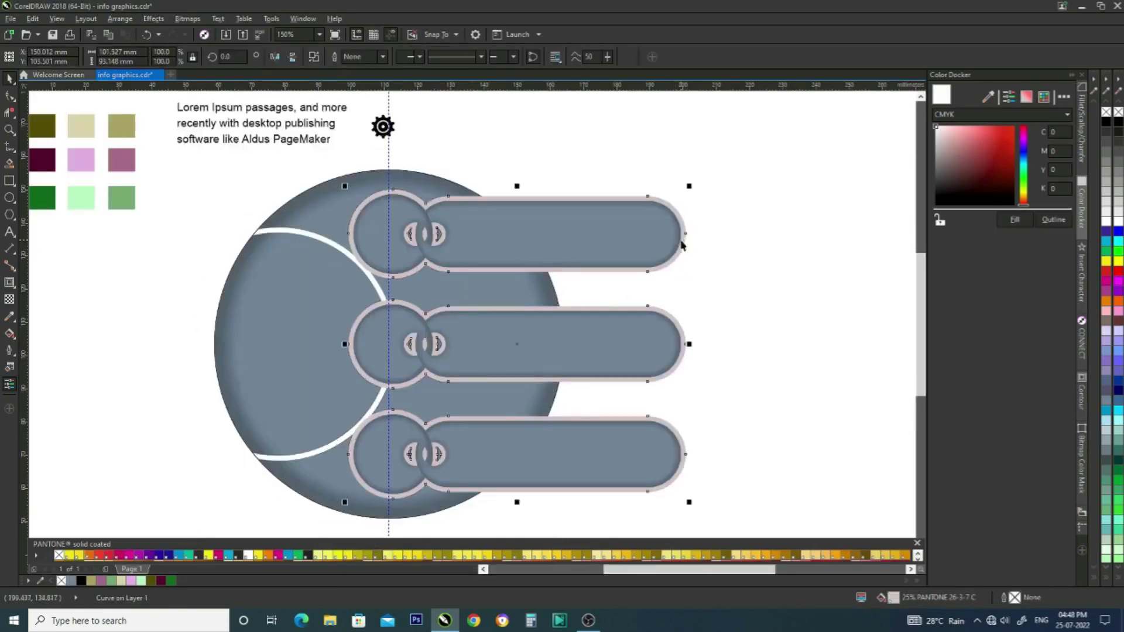
key(Delete)
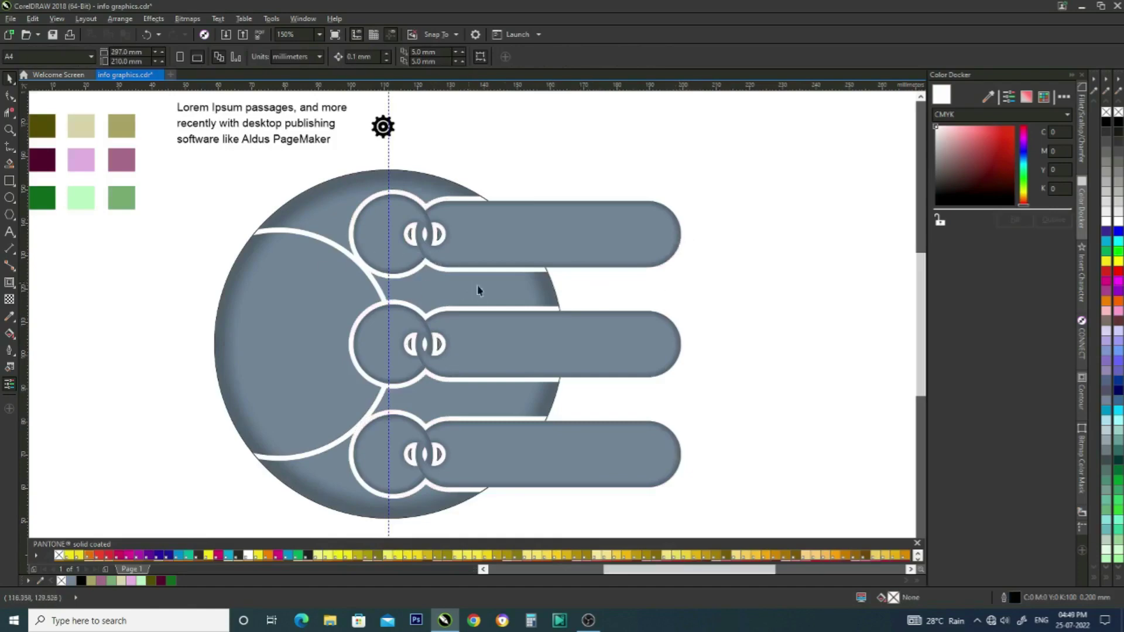
drag(664, 572, 656, 572)
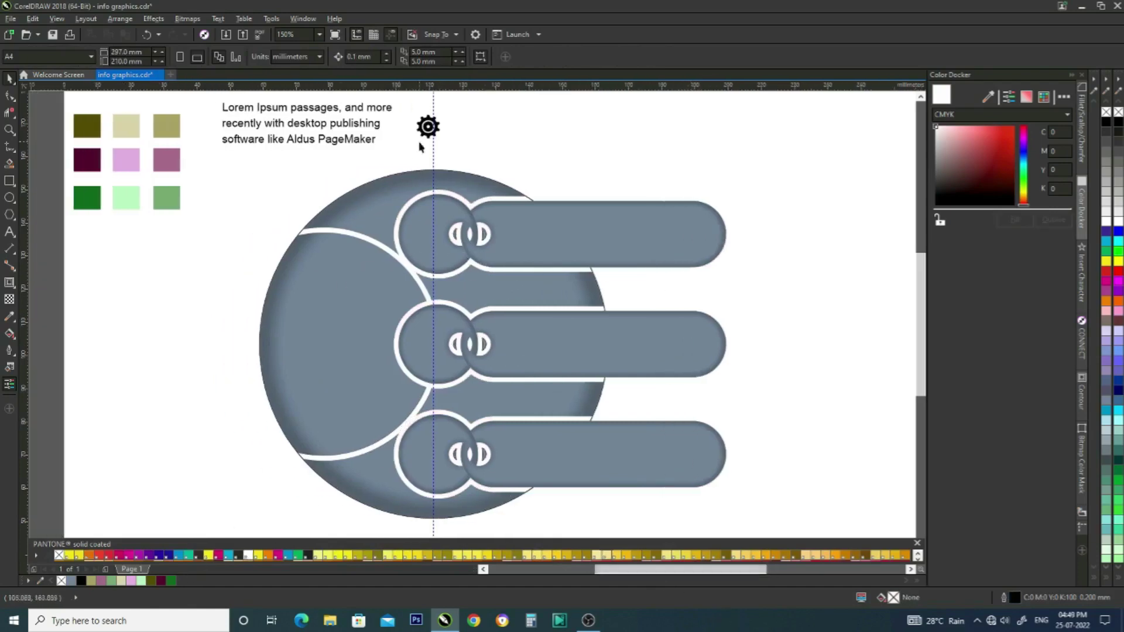
Fill the large circle's upper segment with sampled light khaki, its left segment with light violet and its lower segment with light green.
click(8, 319)
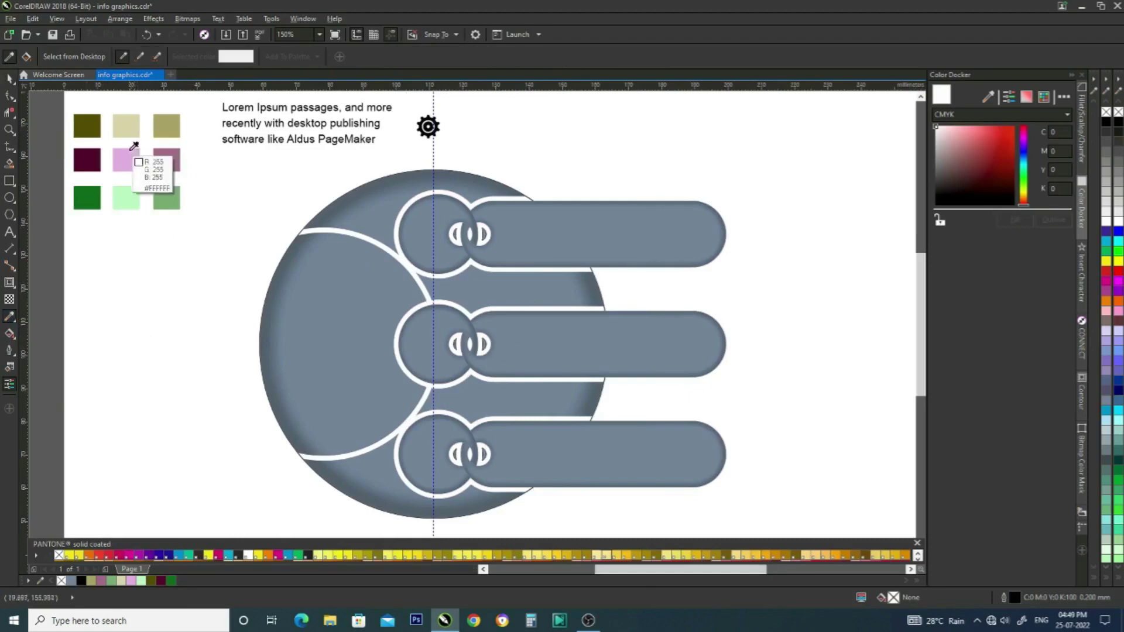
click(126, 125)
click(361, 200)
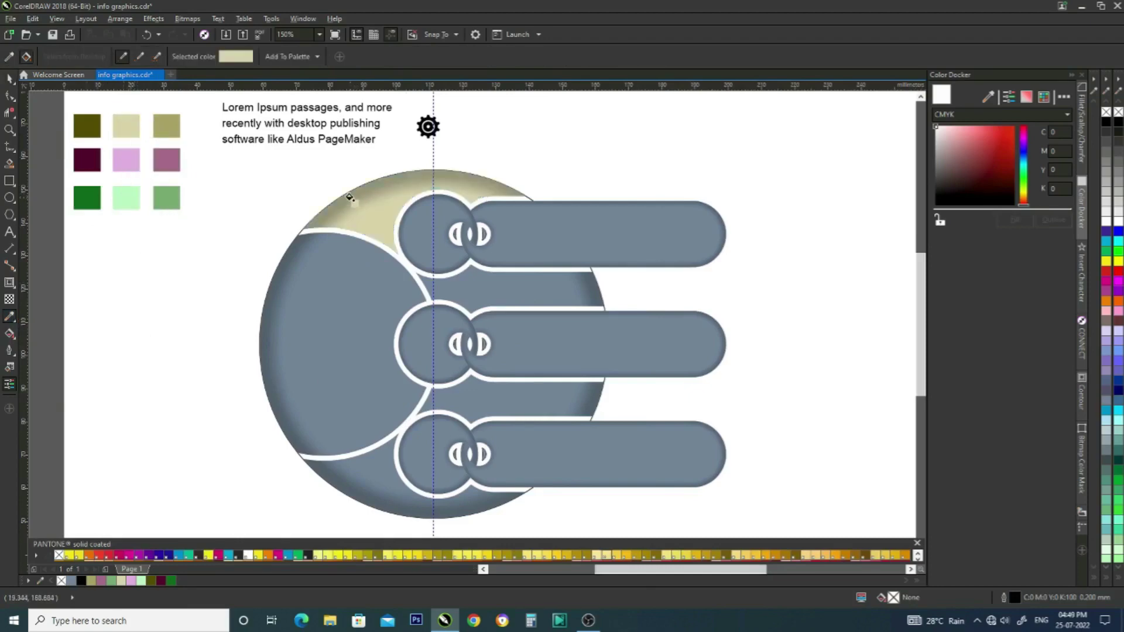
click(131, 162)
click(375, 329)
click(133, 202)
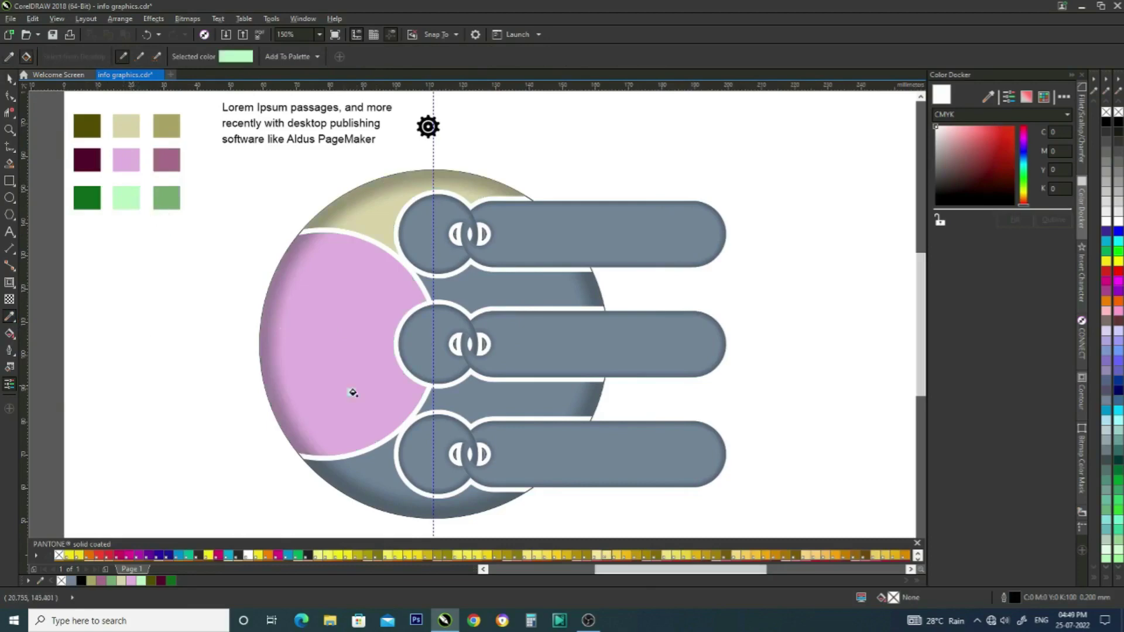
click(380, 484)
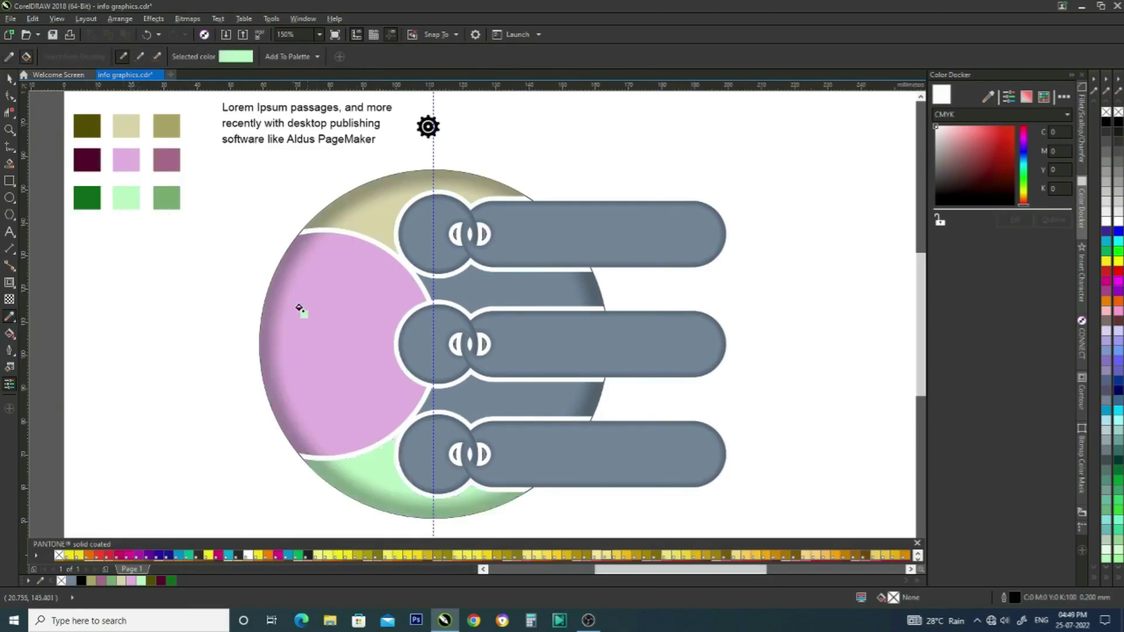
Fill both gaps between the bars inside the large circle with the sampled olive-khaki swatch colour.
click(167, 127)
click(491, 286)
click(488, 401)
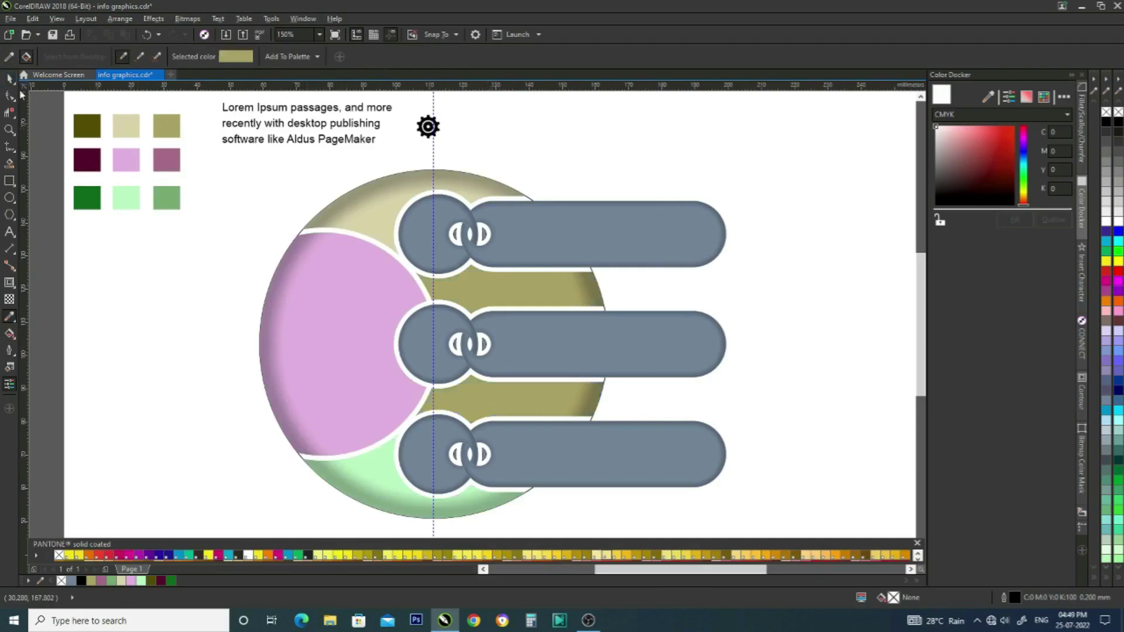
Cut the circle-and-bar group out of the way, delete the large circle's thin outline, and paste the group back.
click(11, 80)
drag(592, 267, 671, 275)
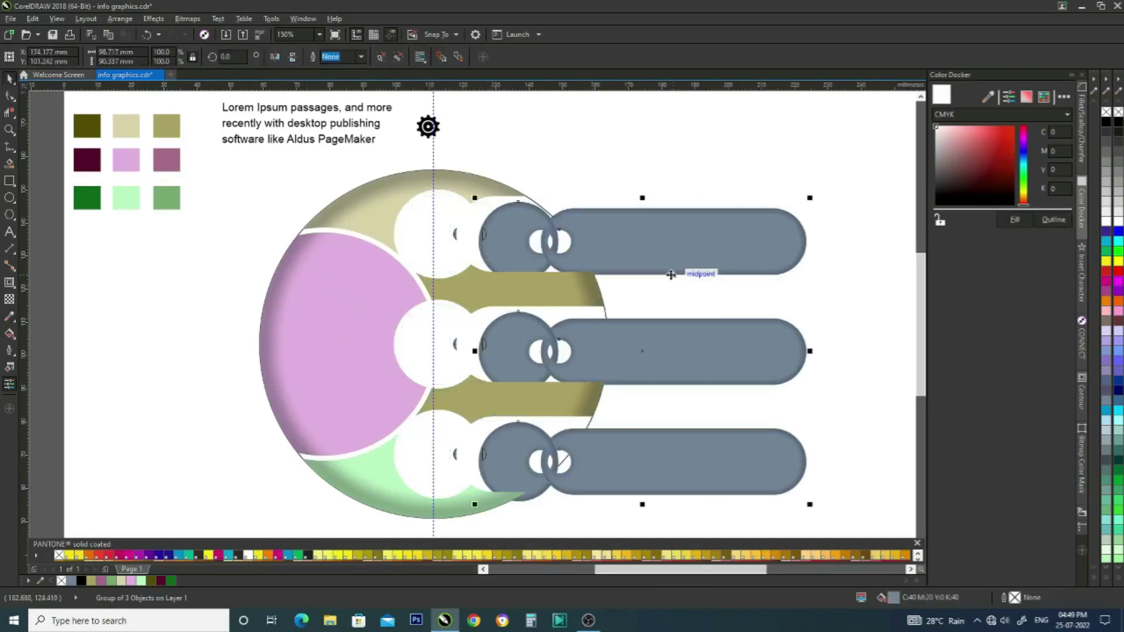
key(ctrl+z)
key(Delete)
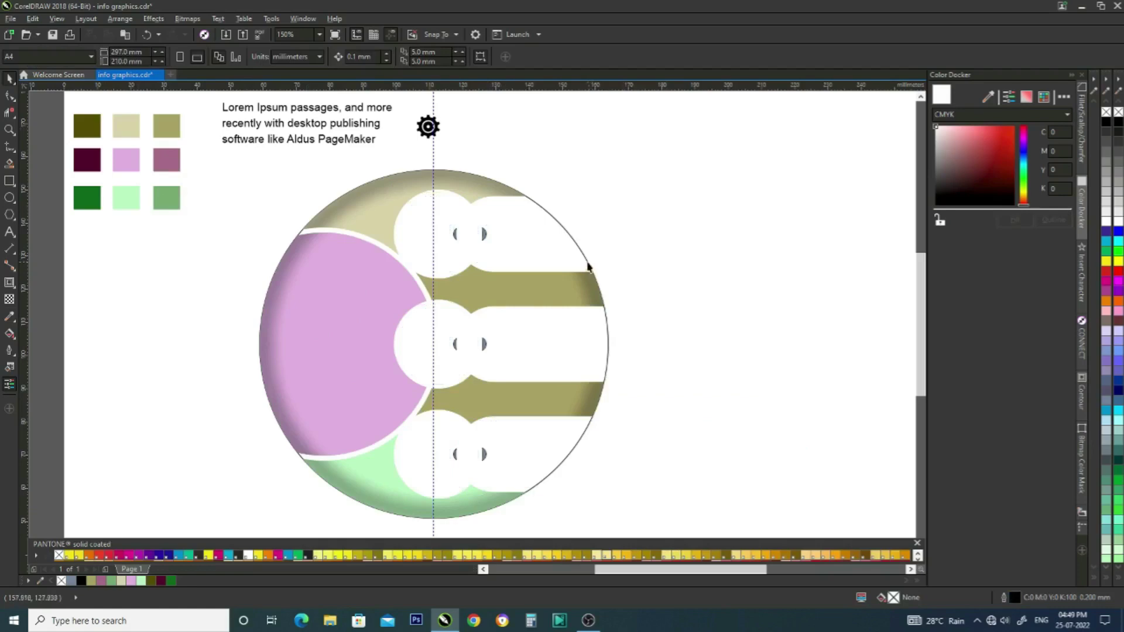
click(587, 261)
key(Delete)
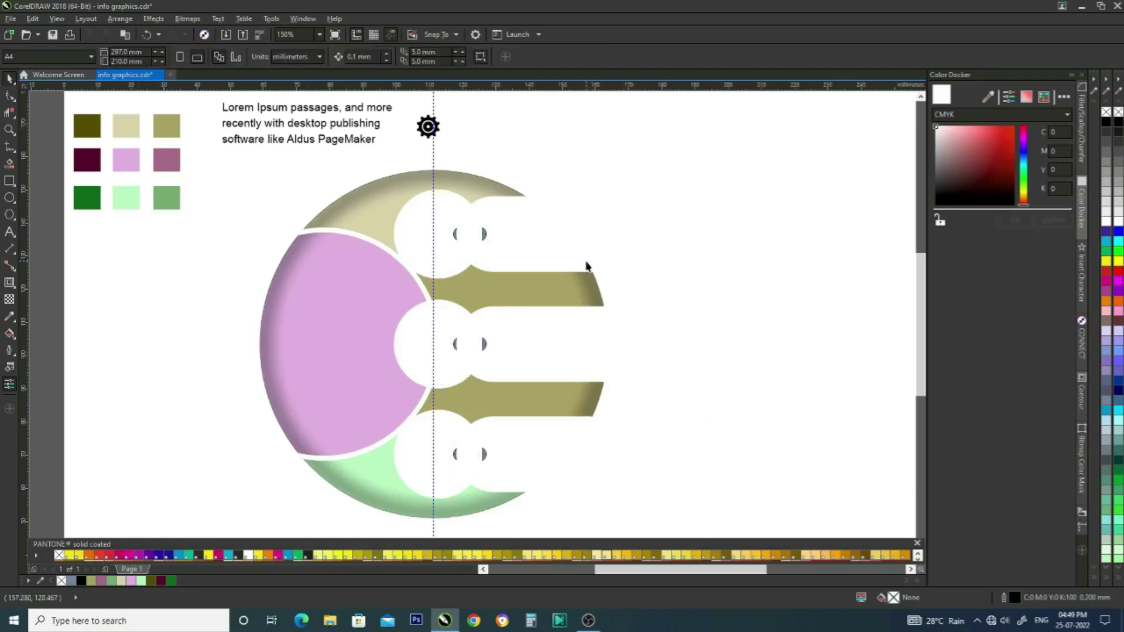
key(ctrl+v)
click(33, 217)
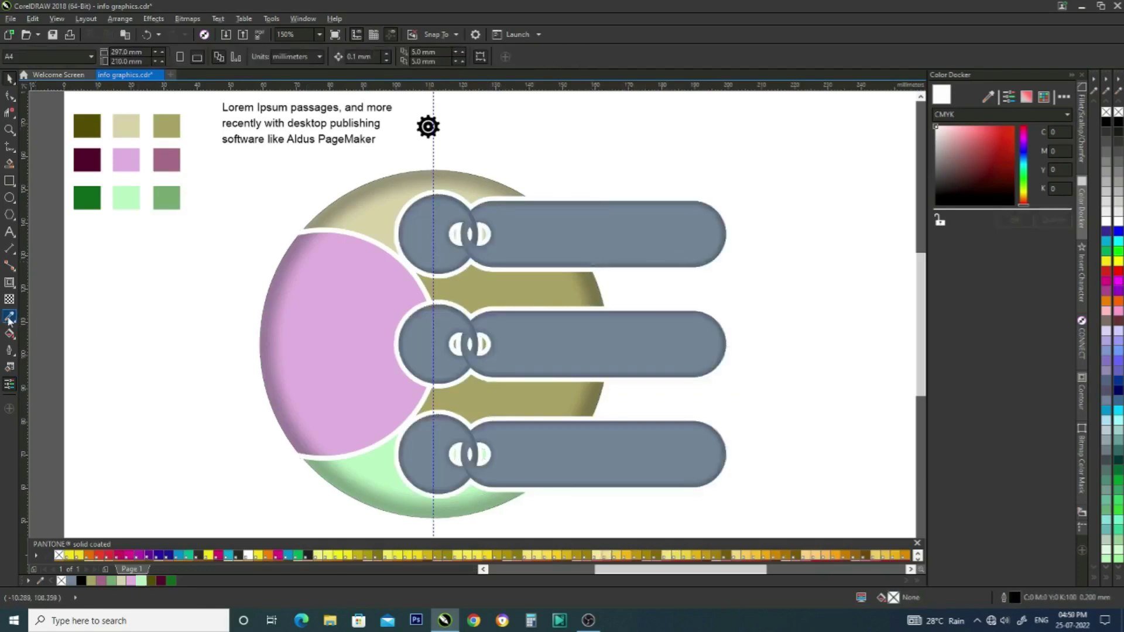
Fill the three small circles from top to bottom with sampled olive-khaki, mauve and mid-green.
click(9, 319)
click(166, 125)
click(410, 235)
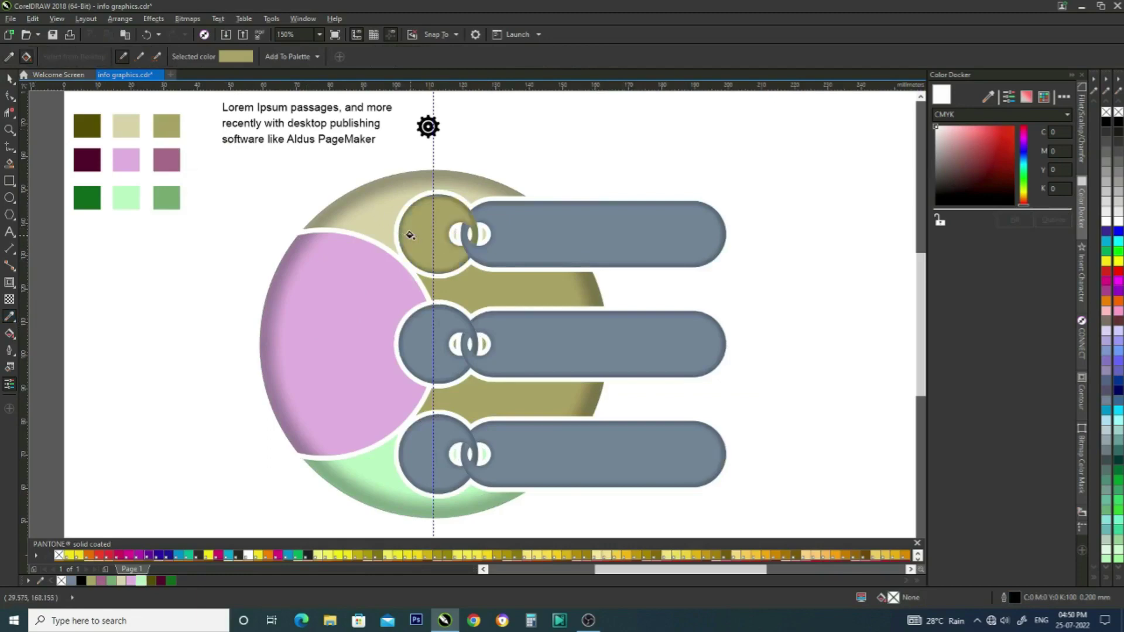
key(shift)
click(174, 157)
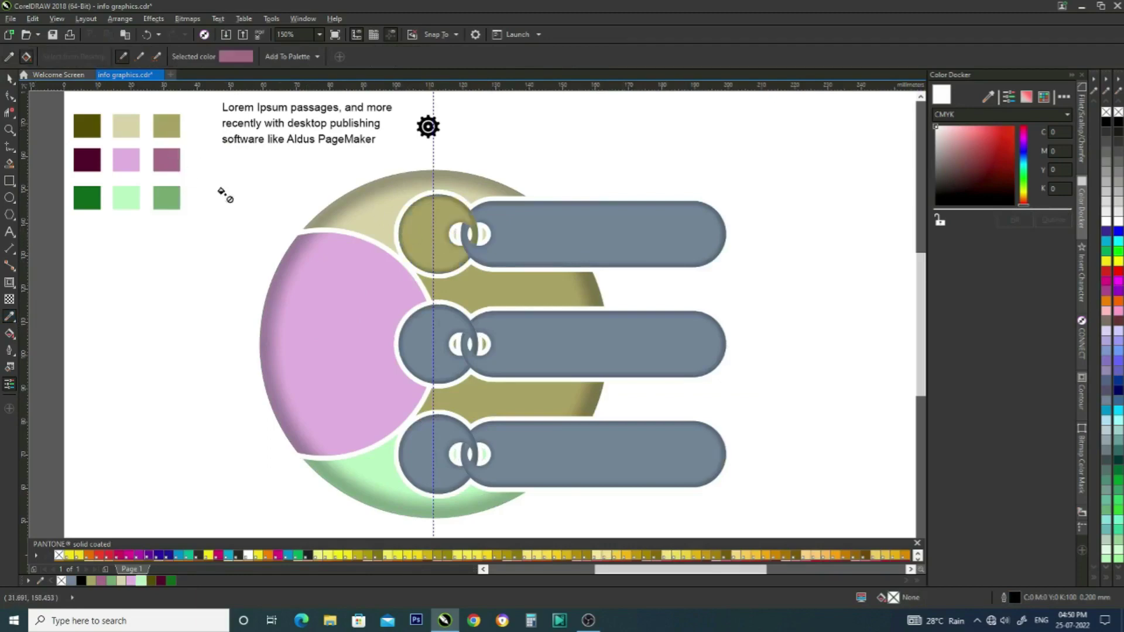
click(419, 341)
shift+click(173, 198)
click(416, 458)
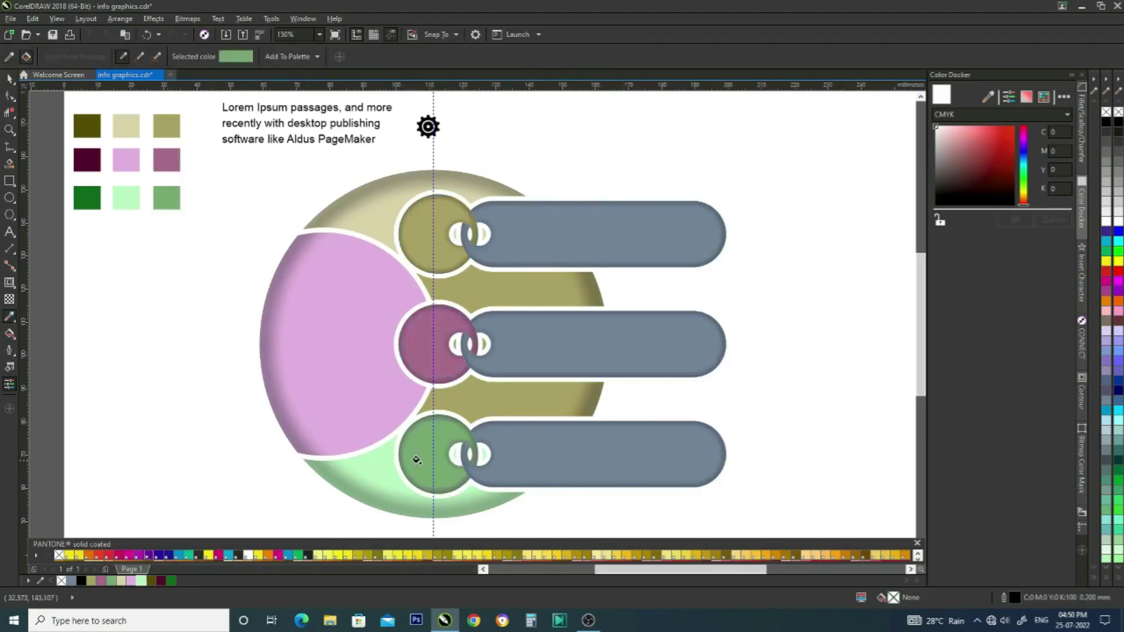
Fill the three bars from top to bottom with sampled light khaki, light violet and light green.
shift+click(126, 124)
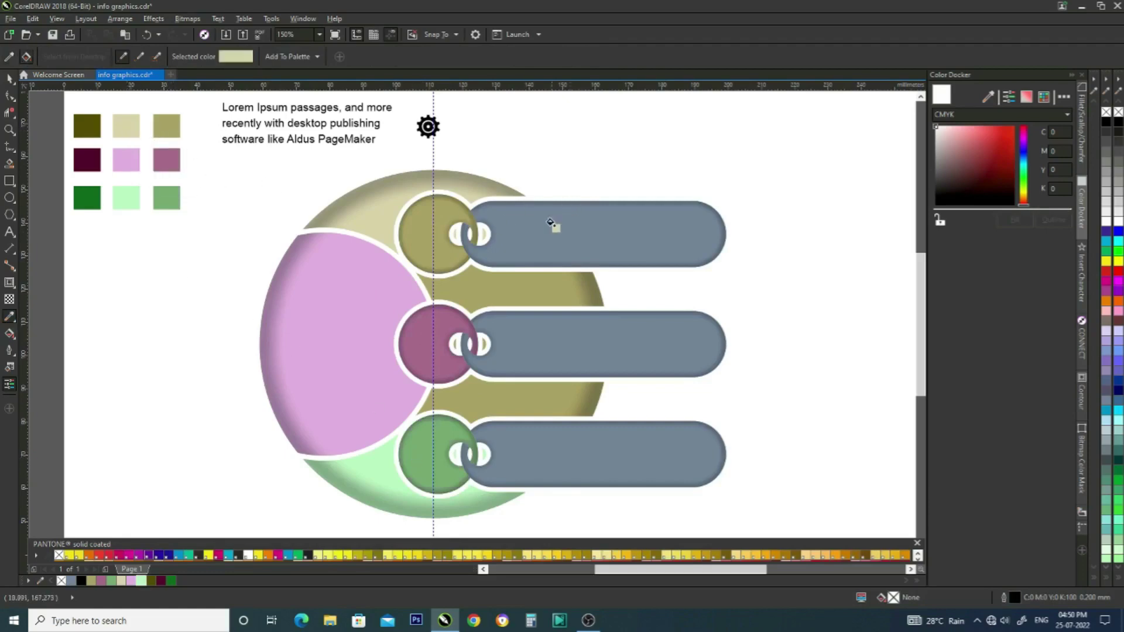
click(546, 224)
shift+click(128, 161)
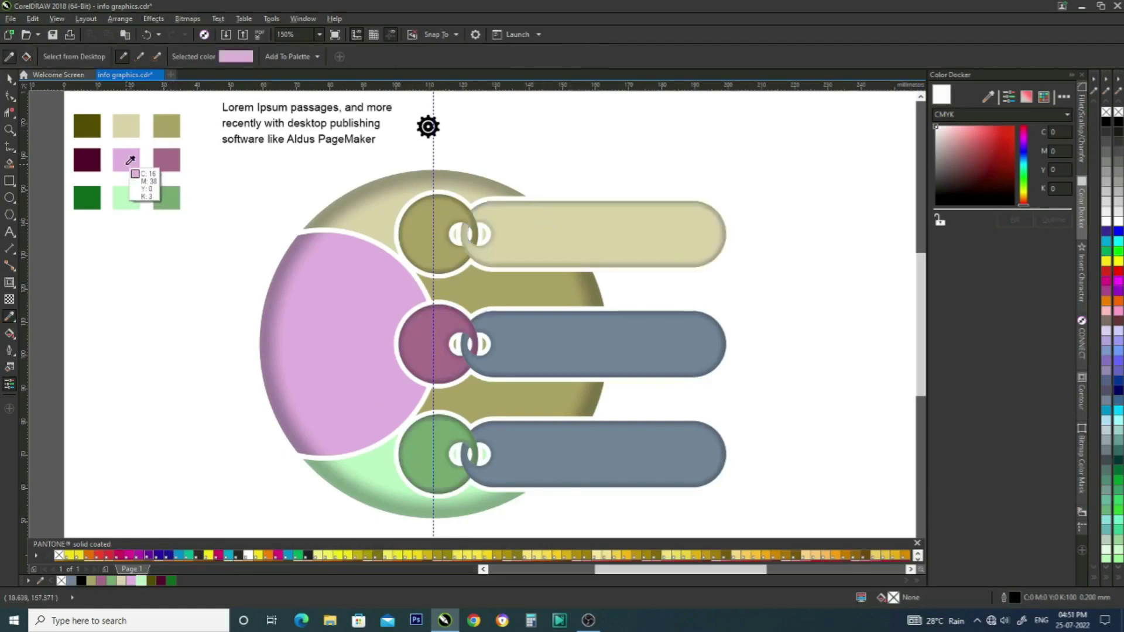
click(586, 337)
shift+click(130, 199)
click(552, 457)
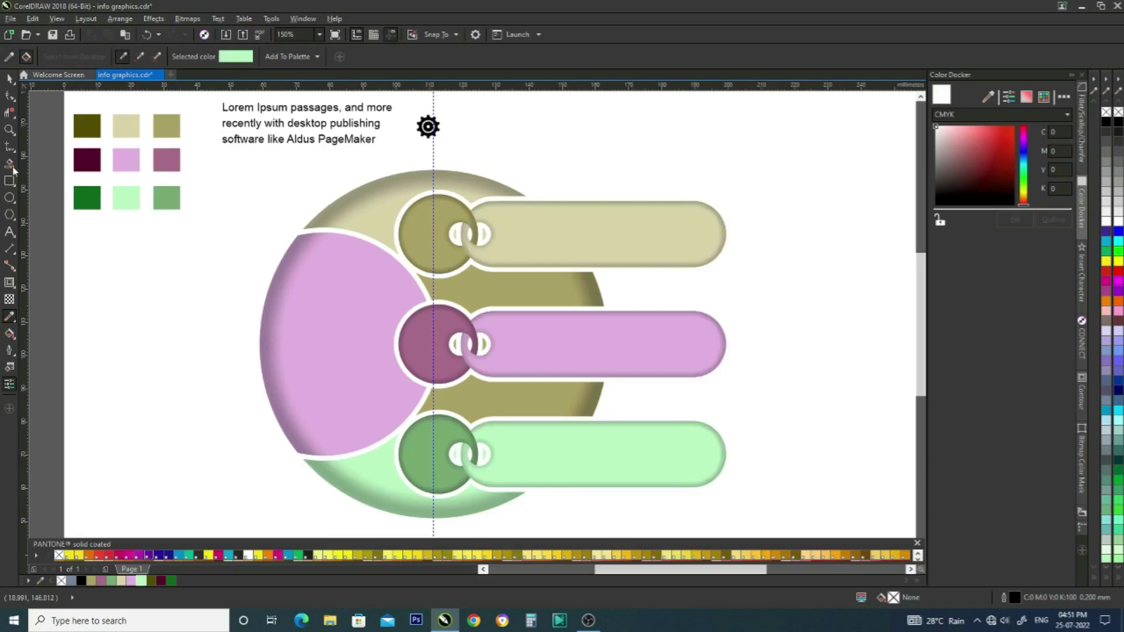
click(7, 79)
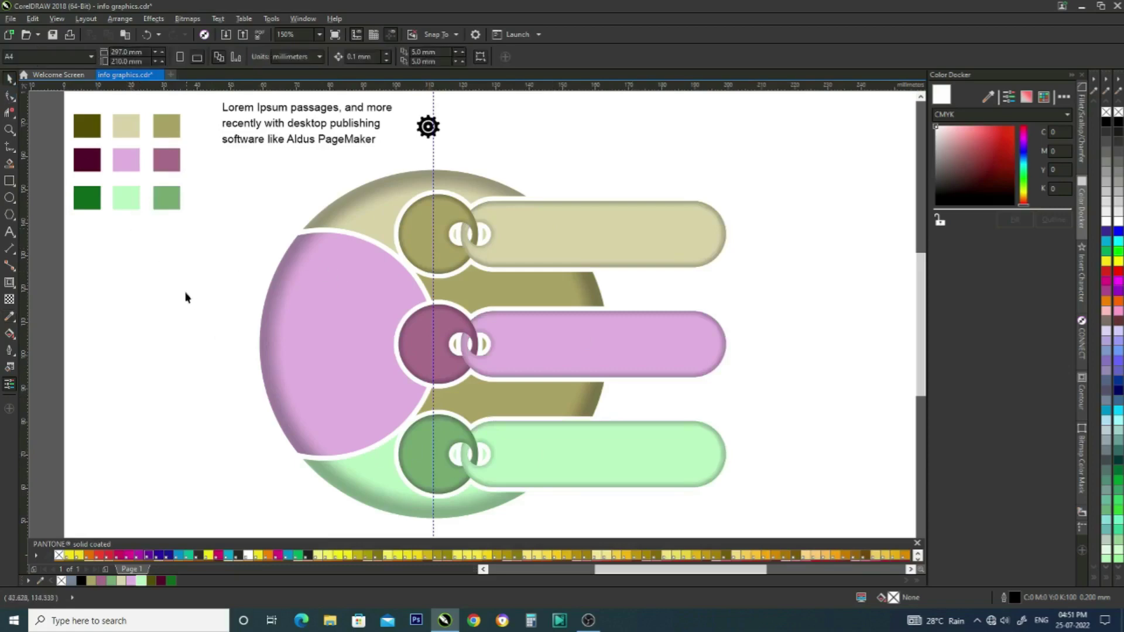
Create the digits 1, 2 and 3 as separate bold Arial text objects of about 41.5 pt beside the large circle.
click(9, 232)
click(122, 311)
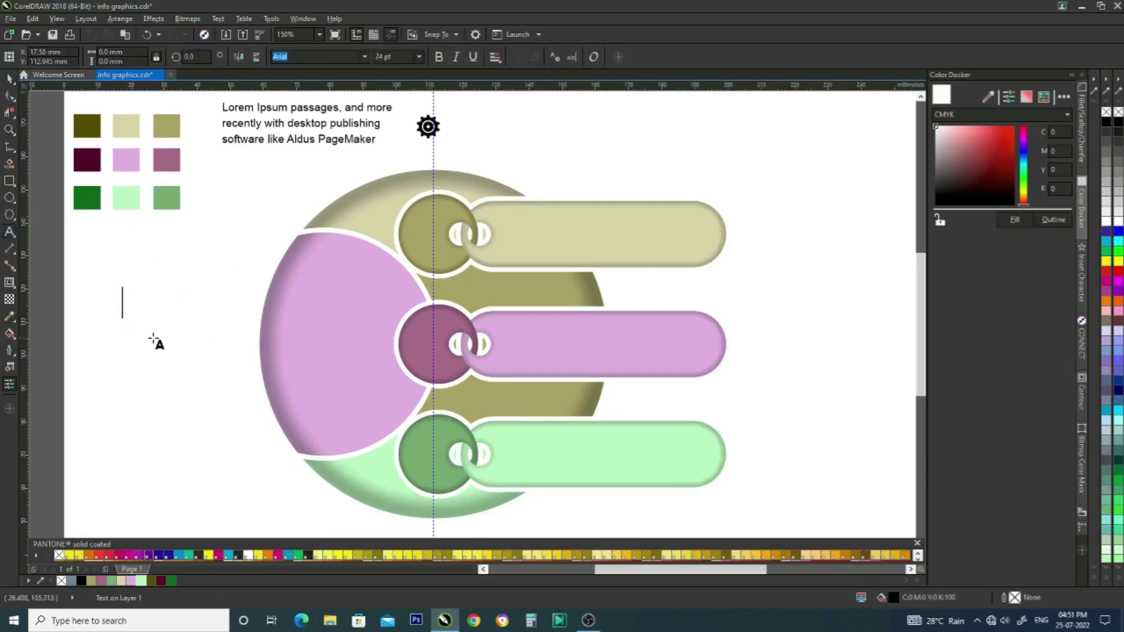
text(123)
click(8, 79)
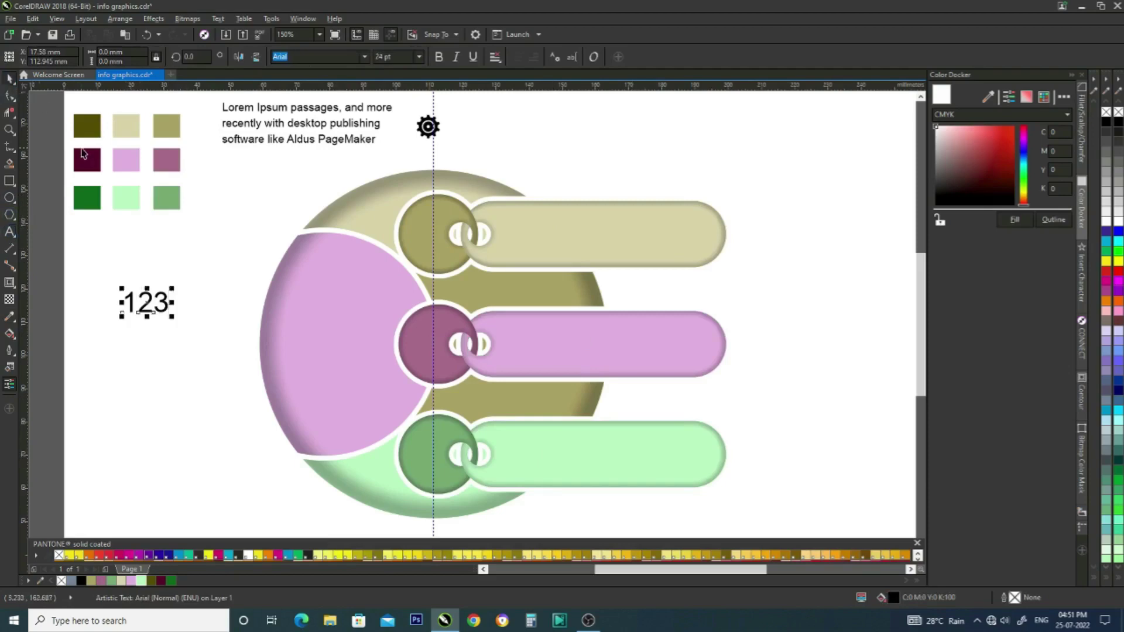
drag(100, 274, 179, 323)
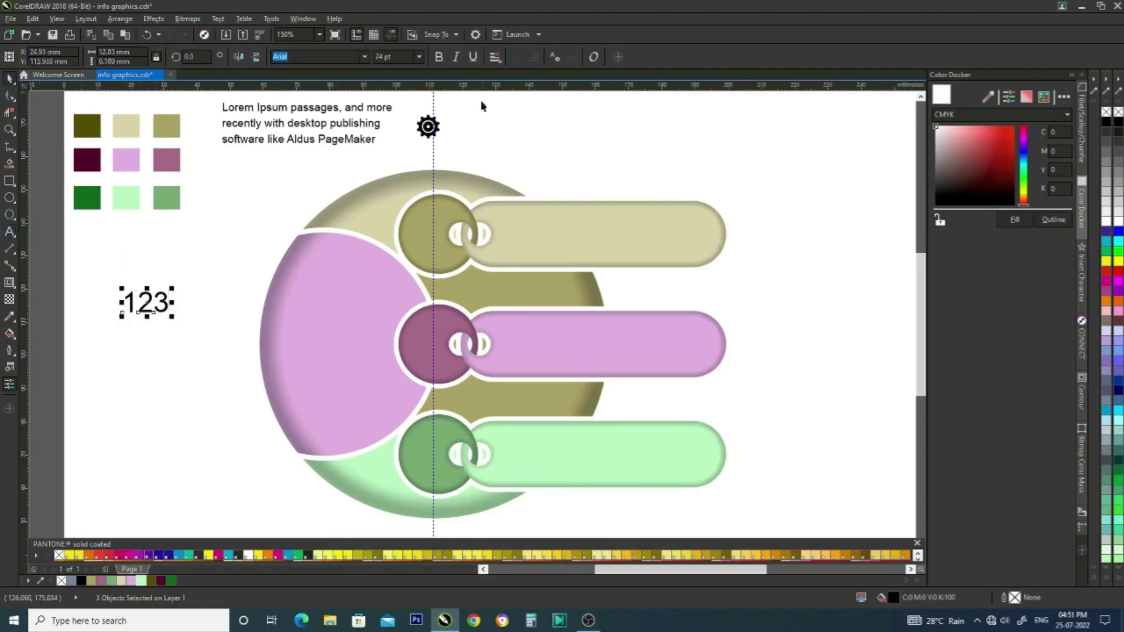
click(440, 57)
click(122, 276)
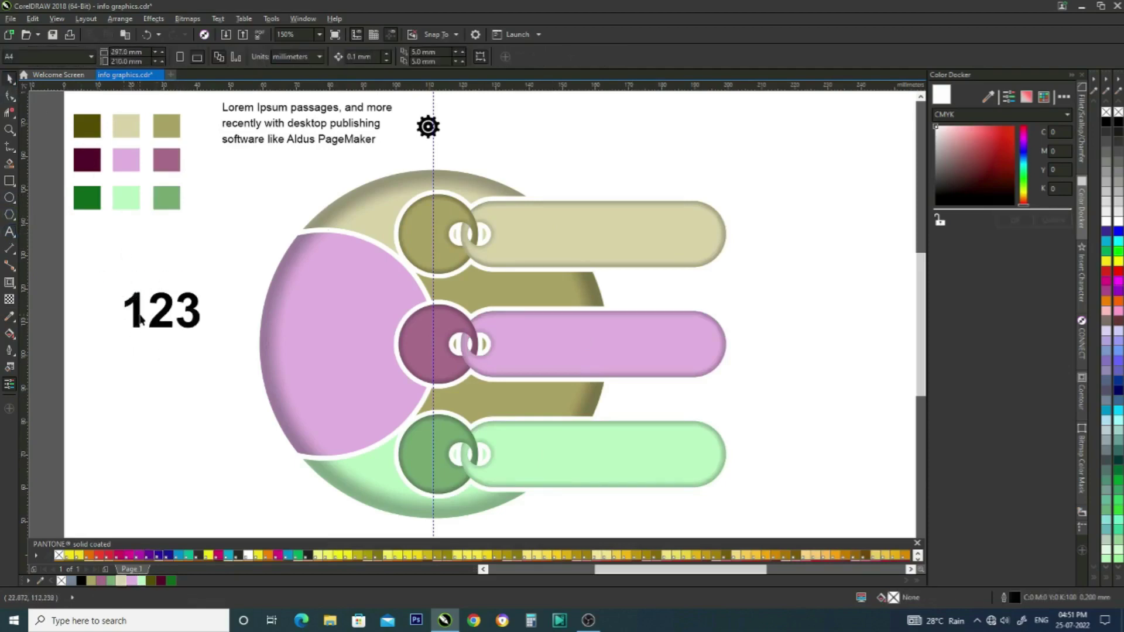
Place the digits 1, 2 and 3 in the top, middle and bottom small circles.
click(135, 314)
click(343, 253)
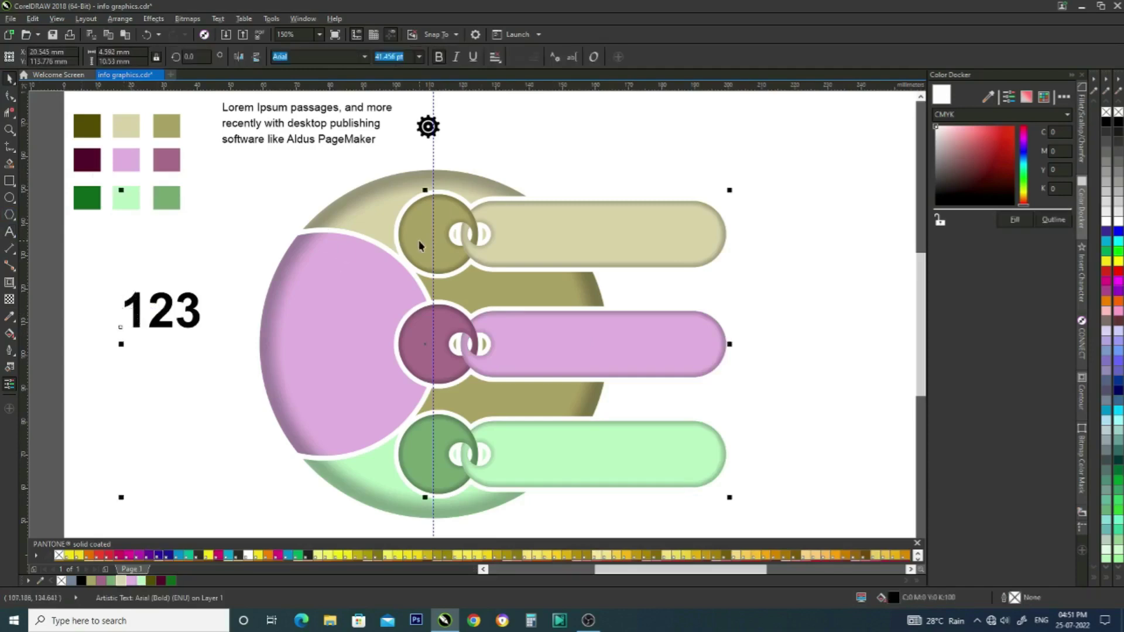
drag(133, 310, 444, 235)
drag(160, 316, 432, 352)
drag(195, 317, 440, 462)
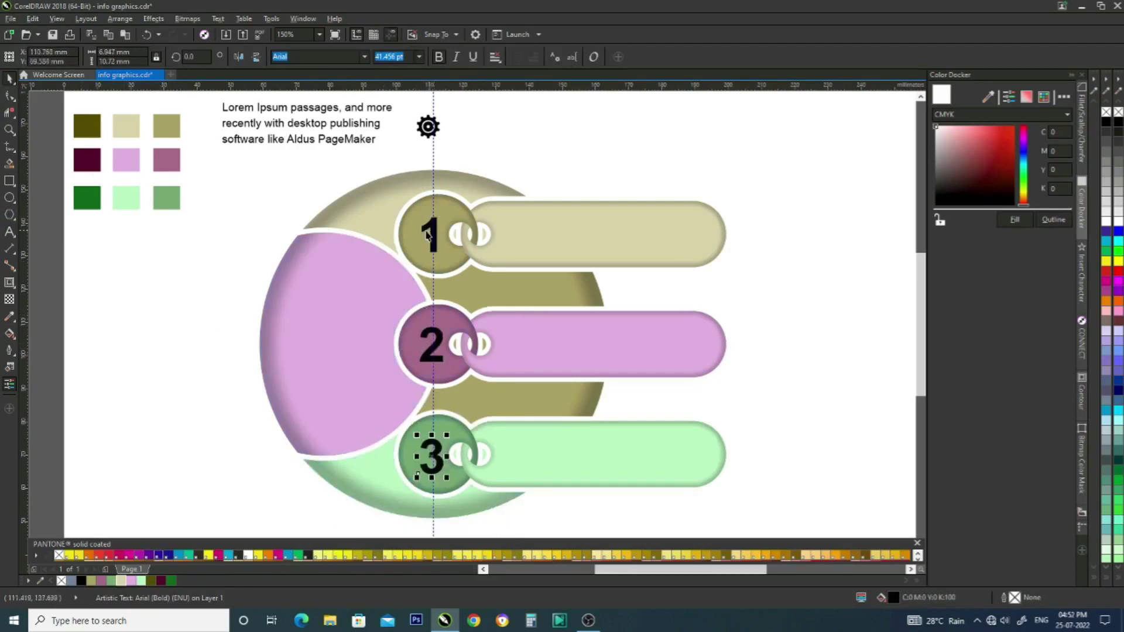
key(Escape)
Nudge the digits 3 and 2 slightly upward to centre them vertically in their circles.
click(428, 445)
key(Up)
key(Up)
key(Down)
click(425, 359)
key(Up)
Colour digit 1 light khaki, digit 2 light violet and digit 3 light green, and delete the vertical guideline.
click(427, 228)
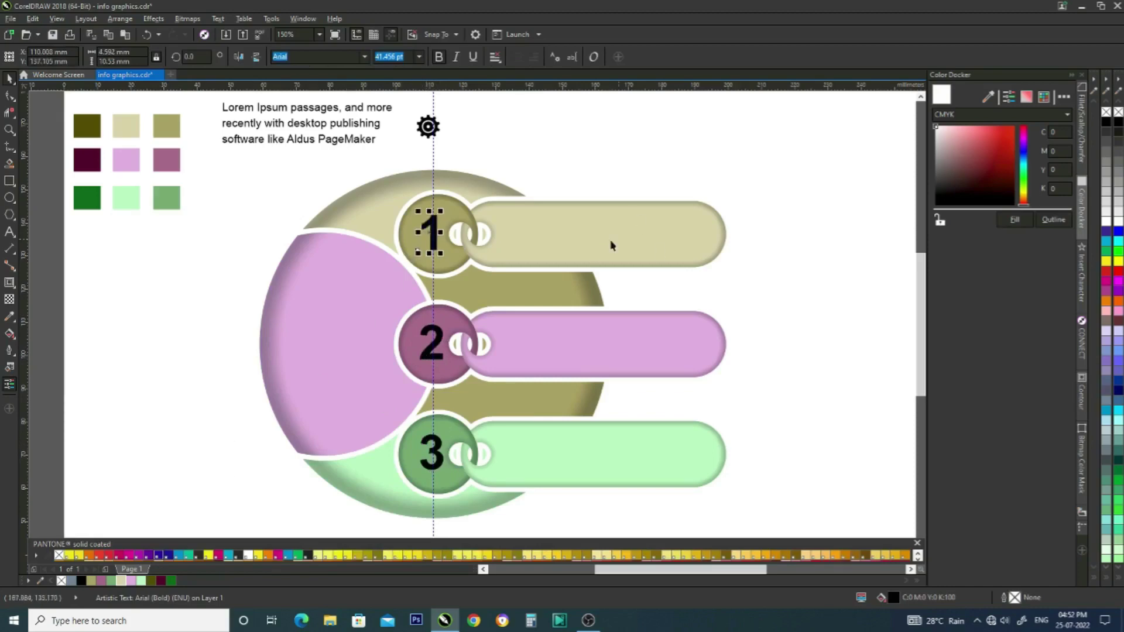
click(121, 581)
click(427, 360)
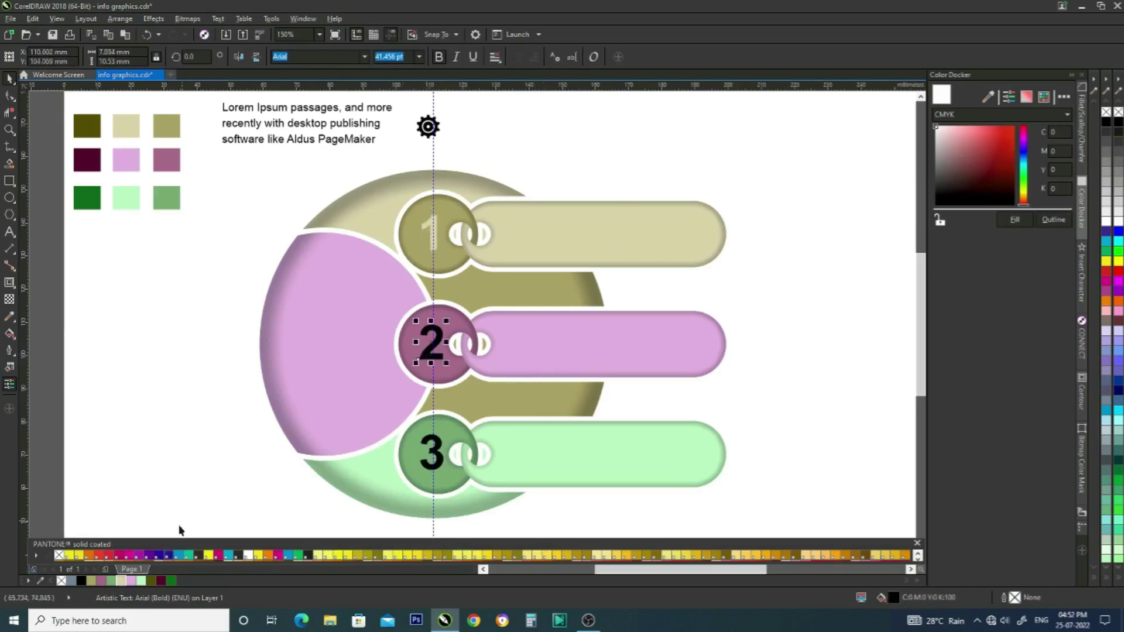
click(132, 581)
click(426, 467)
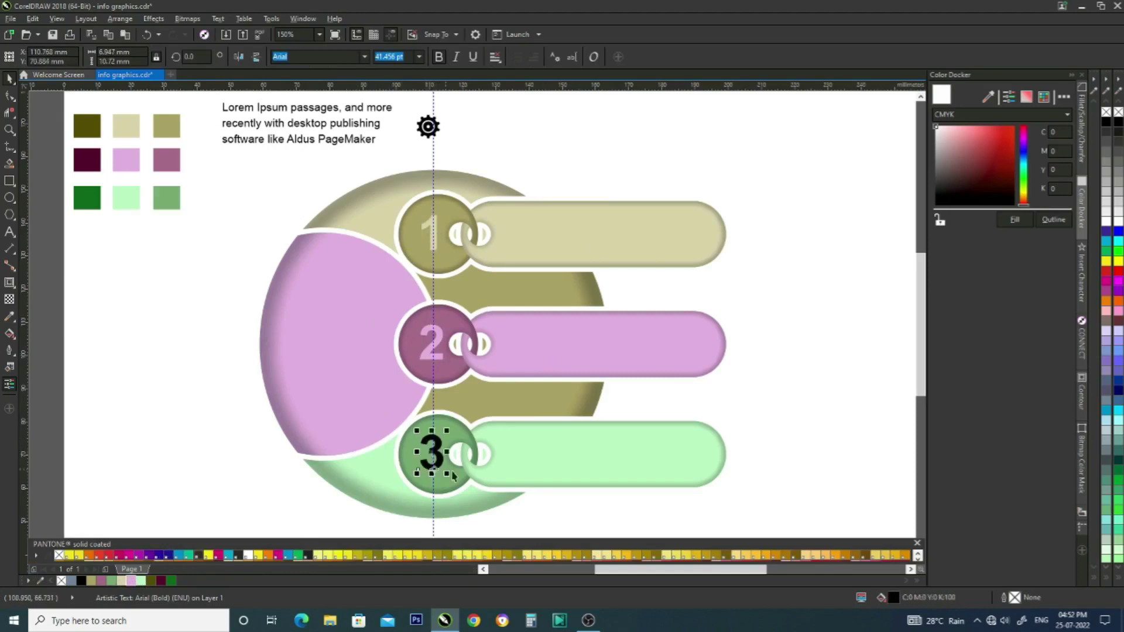
click(141, 581)
click(185, 455)
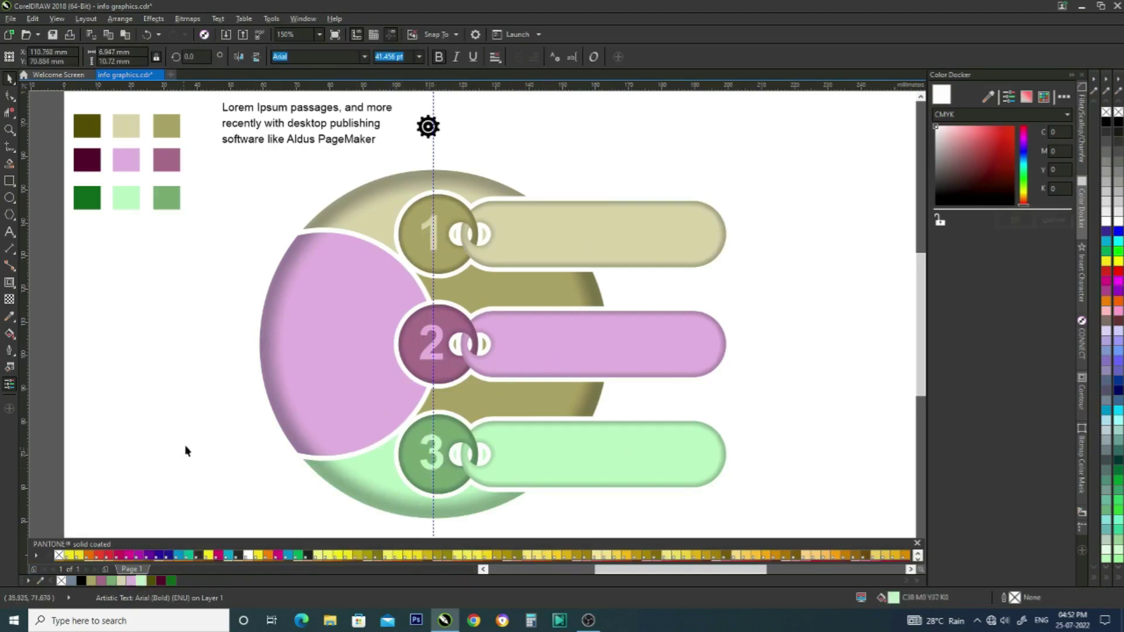
click(434, 150)
key(Delete)
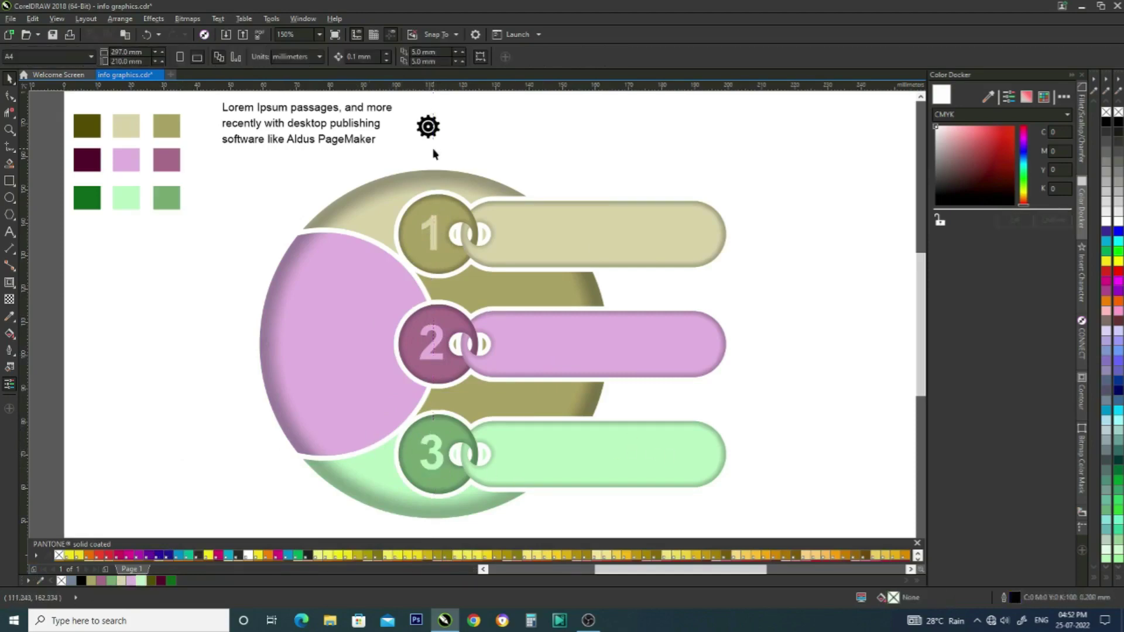
Draw a rectangle about 33.5 mm wide beside the large circle and set its height to 22 mm.
click(10, 180)
mouse_move(147, 276)
mouse_down()
mouse_move(238, 340)
mouse_move(262, 339)
mouse_up()
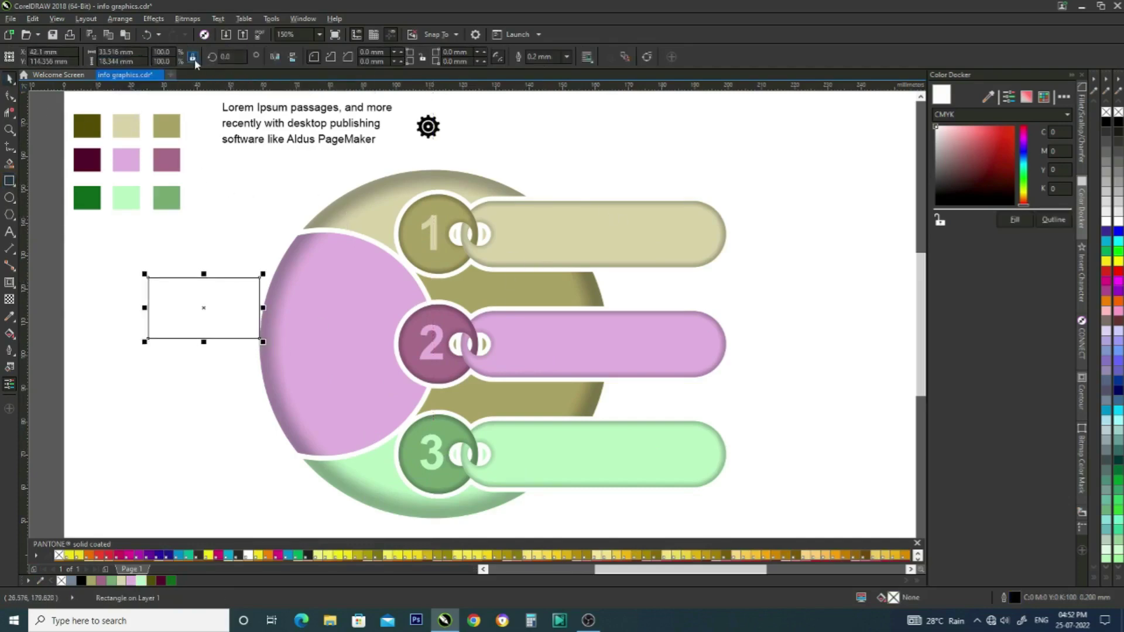
click(135, 62)
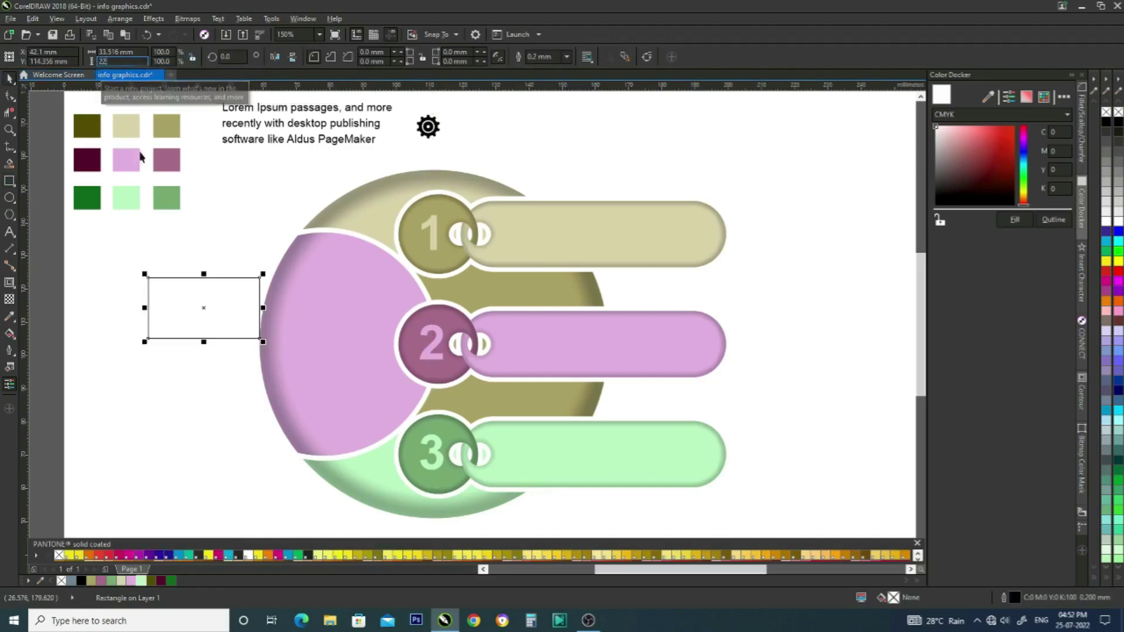
click(173, 279)
click(173, 272)
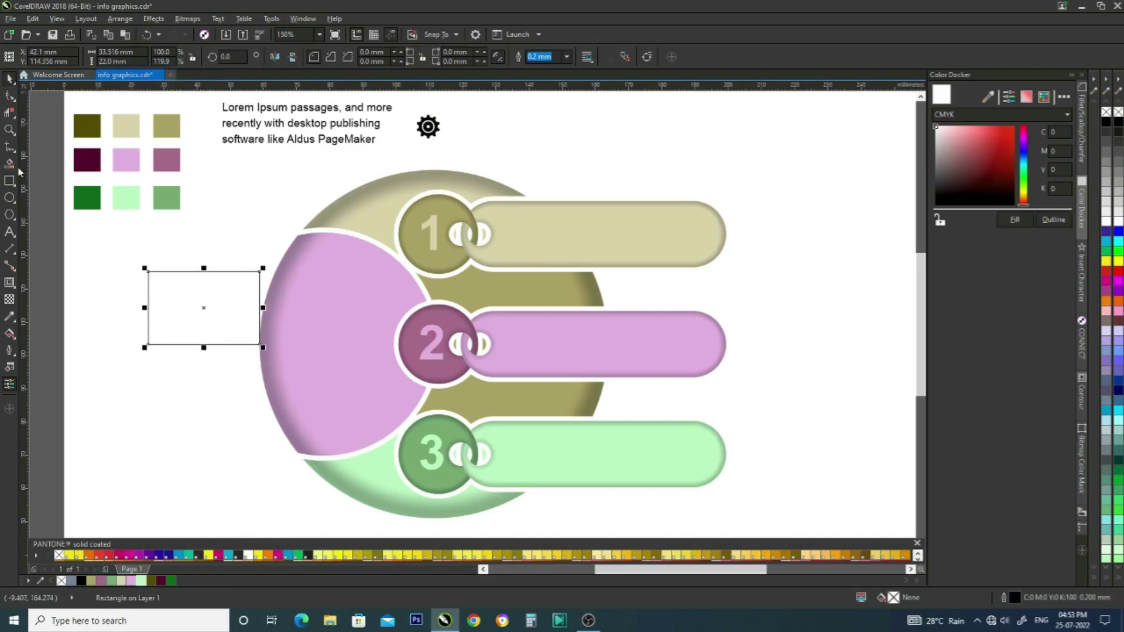
Round the rectangle's corners to 11 mm and position it over the outer end of the top bar.
click(10, 96)
drag(260, 271, 667, 235)
click(9, 78)
shift+click(572, 249)
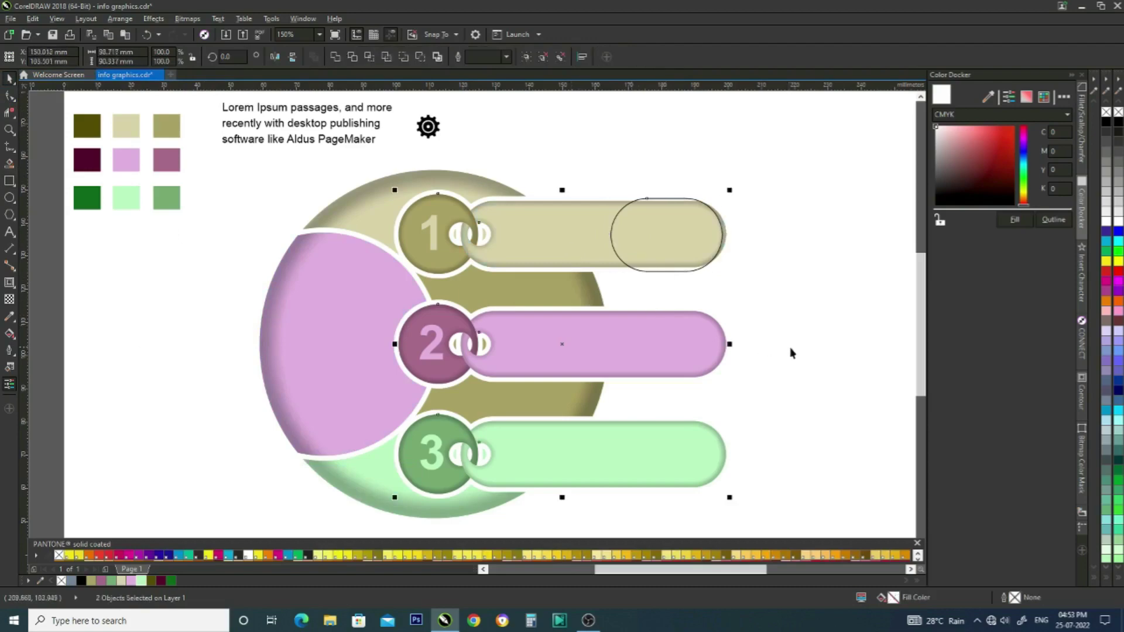
shift+click(642, 372)
click(645, 255)
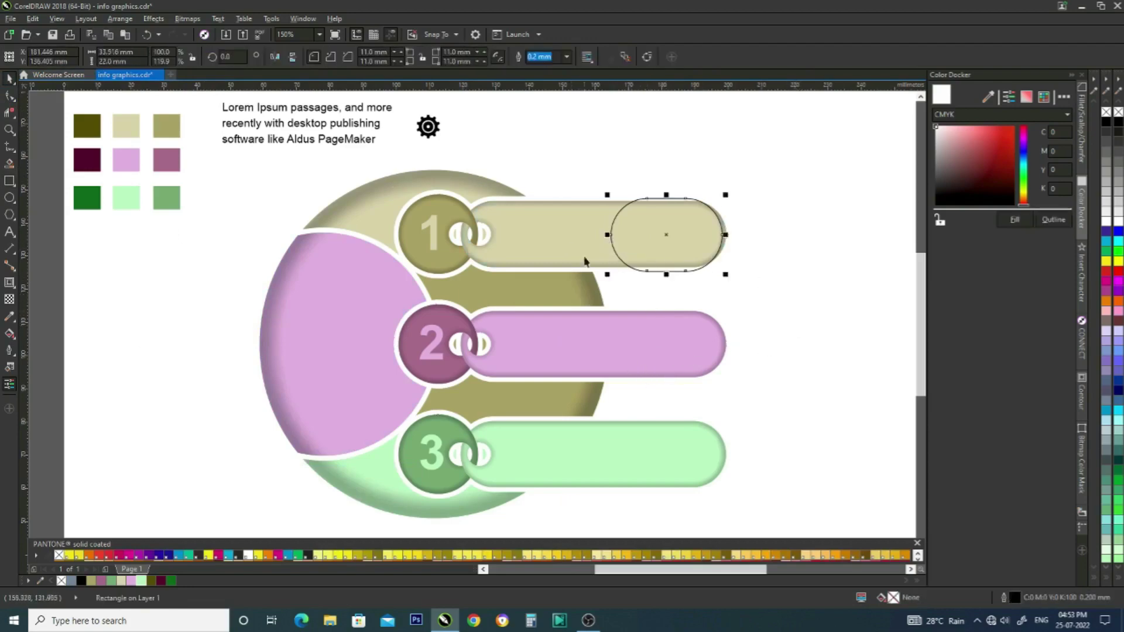
Nudge the rounded rectangle about 2 mm to the right so it slightly overhangs the outer end of the top bar.
key(Escape)
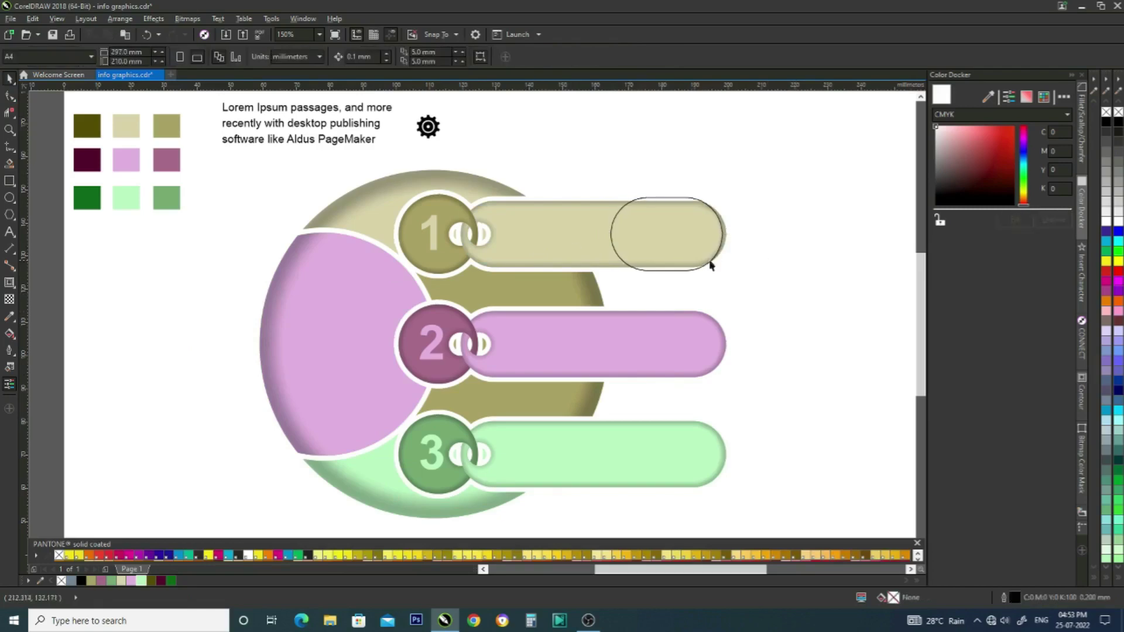
click(686, 271)
key(Right)
key(Right)
key(Right)
key(Right)
key(Right)
key(Right)
key(Right)
key(Right)
key(Right)
key(Right)
key(Right)
key(Right)
key(Right)
key(Right)
key(Right)
key(Right)
key(Right)
key(Right)
key(Right)
key(Right)
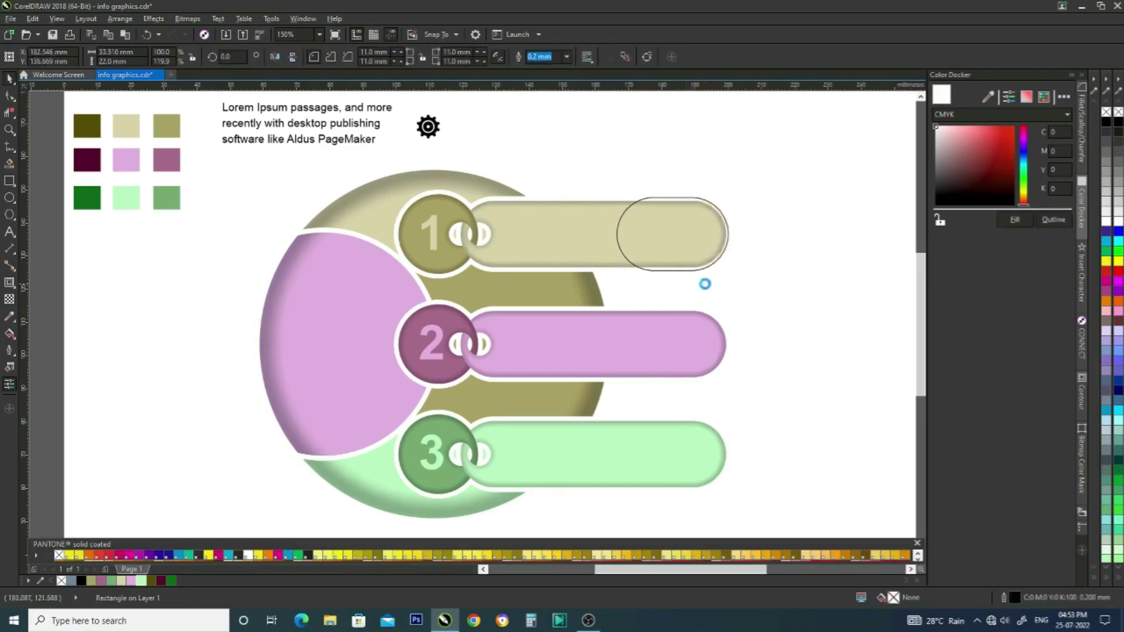
key(Left)
key(Left)
key(Left)
key(Left)
key(Left)
key(Left)
key(Left)
key(Left)
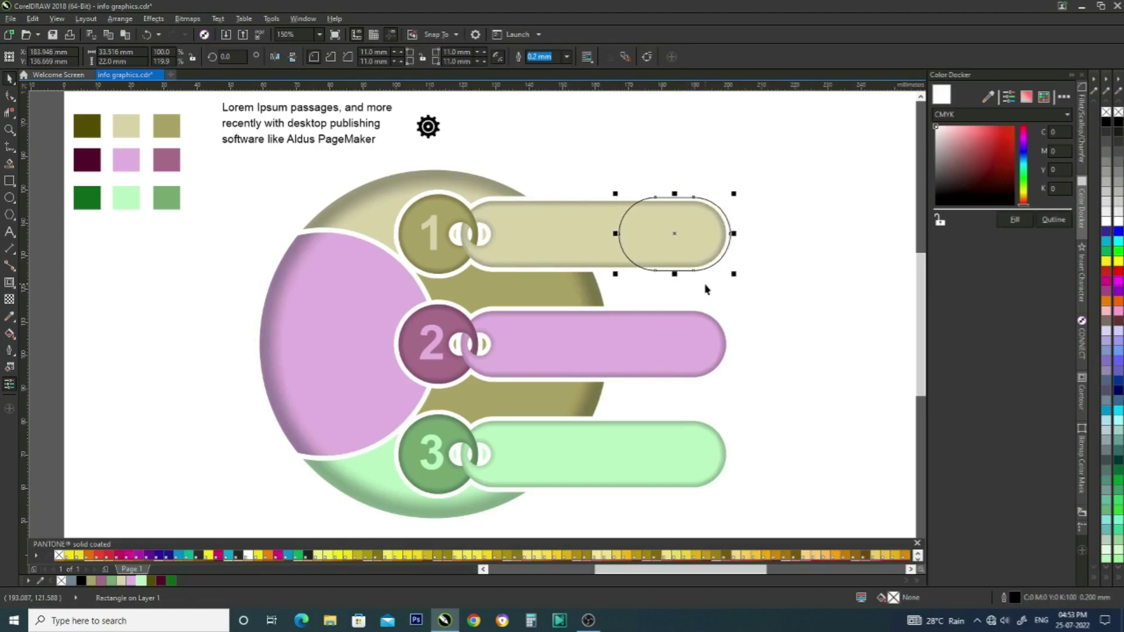
key(Escape)
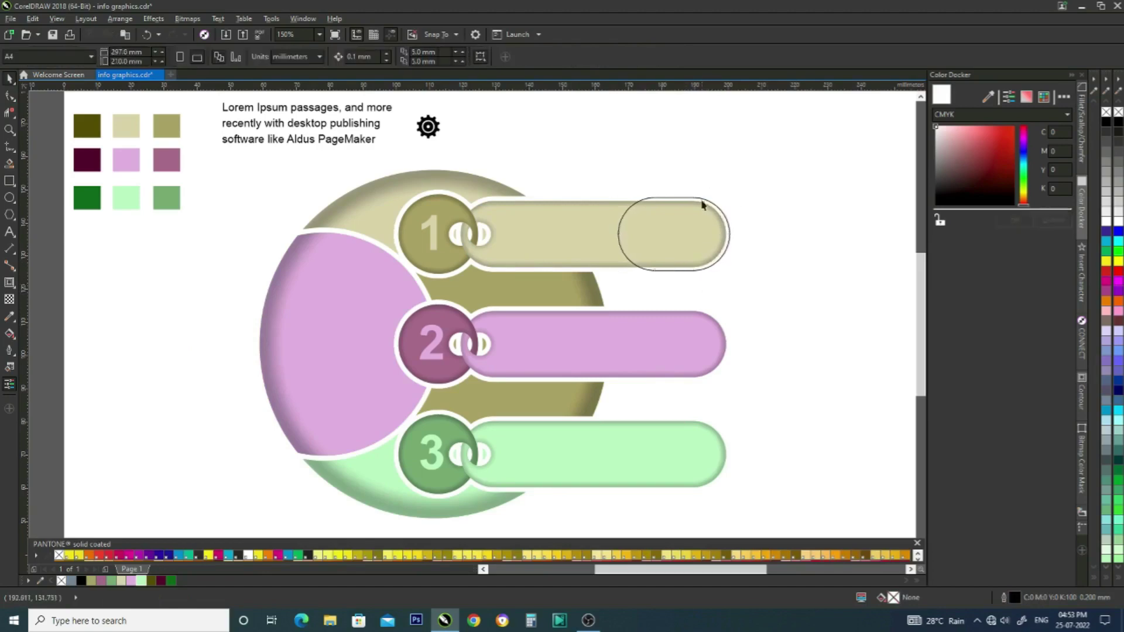
Draw a vertical line about 33 mm long across the rounded rectangle and nudge it right to where the top bar's end starts curving.
click(11, 150)
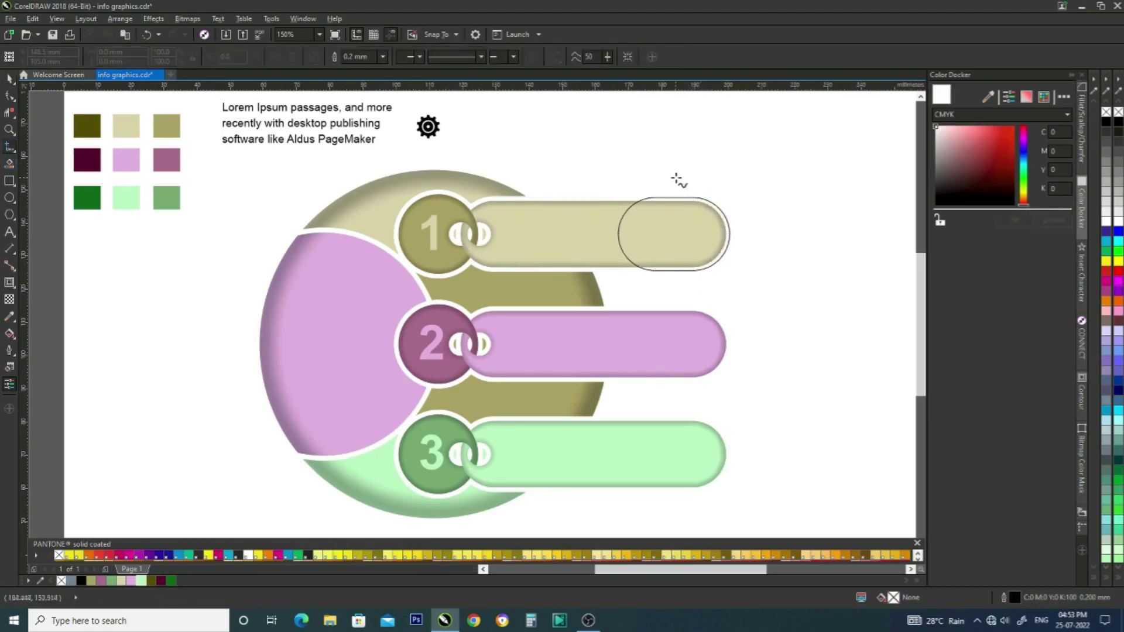
click(683, 177)
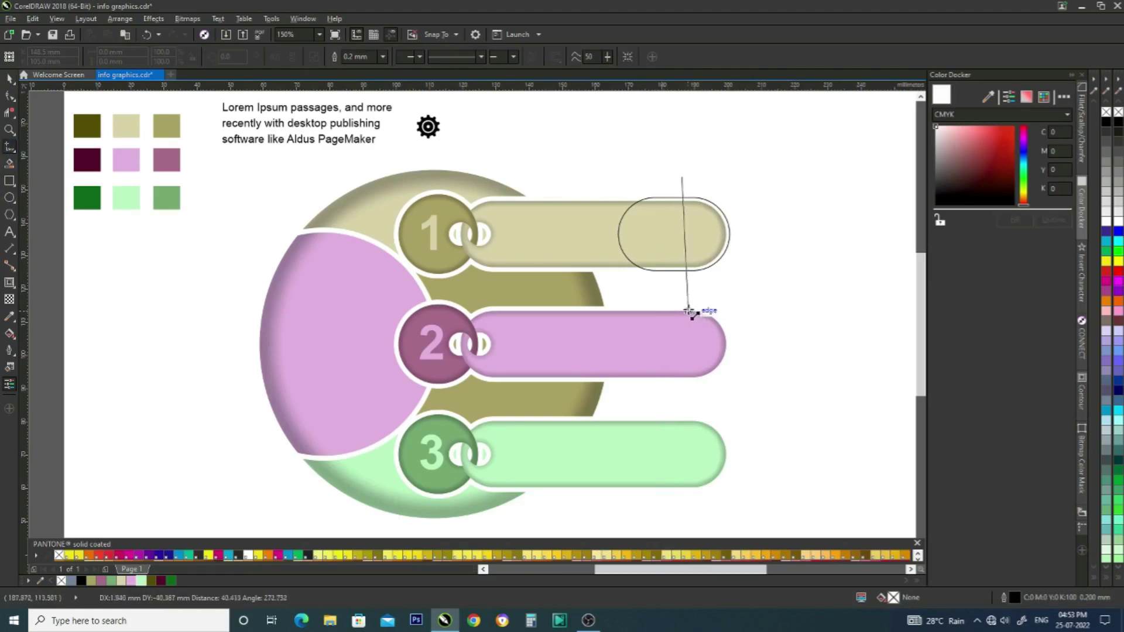
click(682, 289)
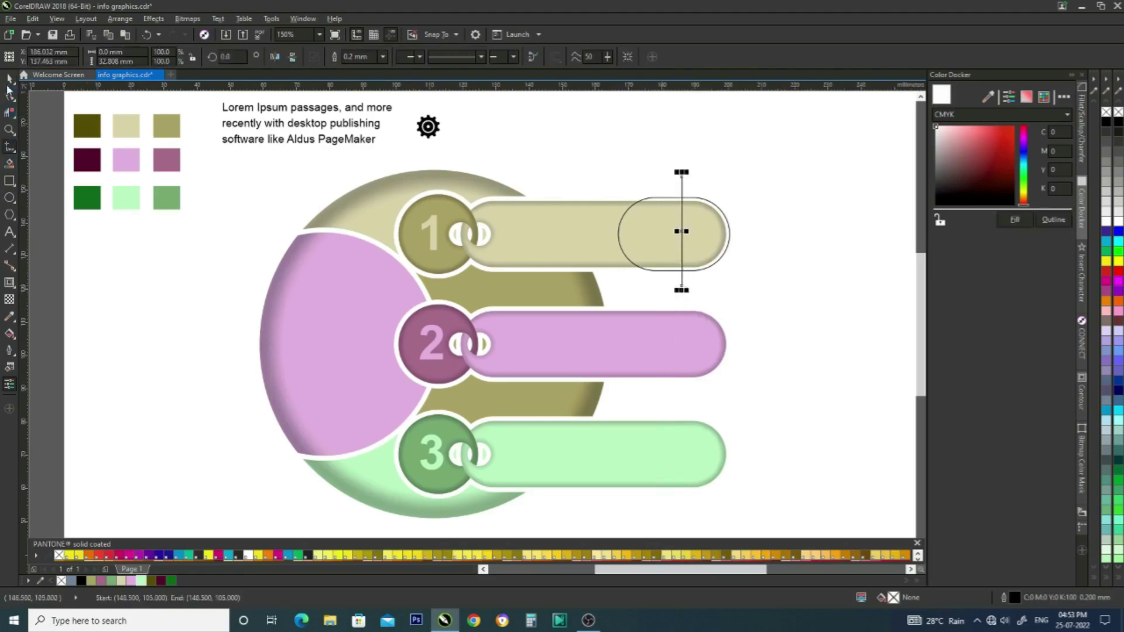
key(Escape)
click(683, 231)
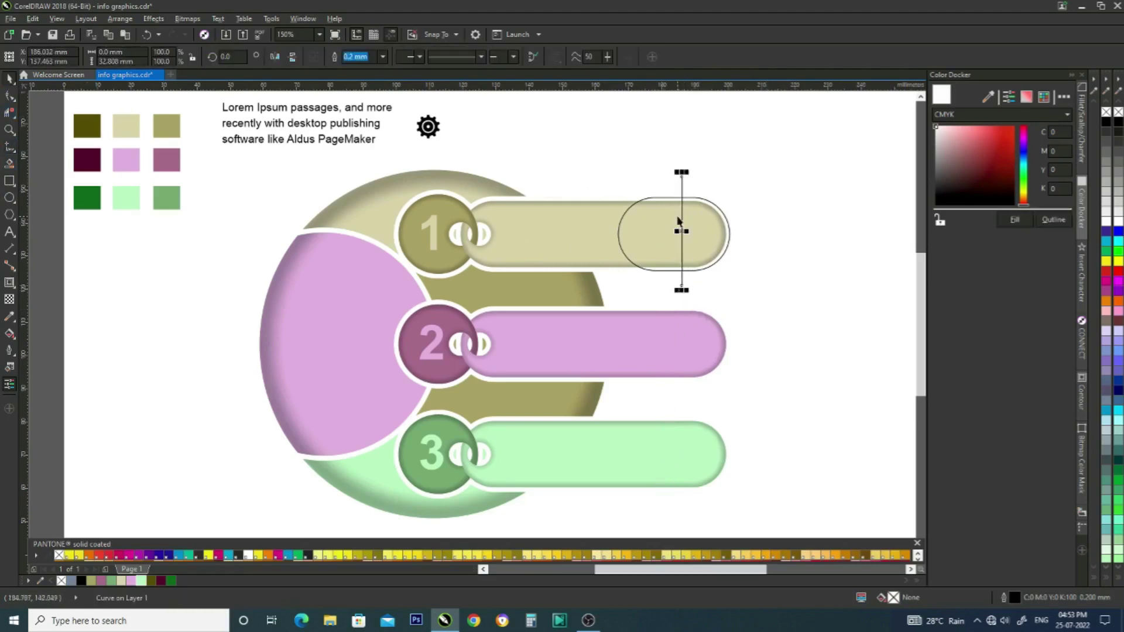
key(Right)
key(Right)
key(Right)
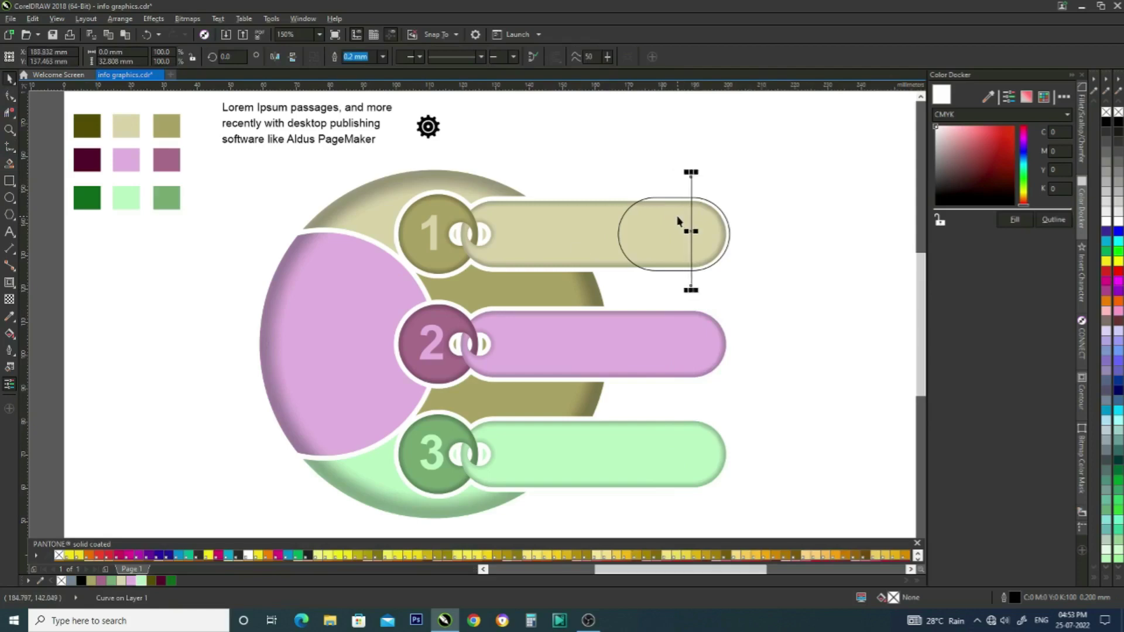
key(Escape)
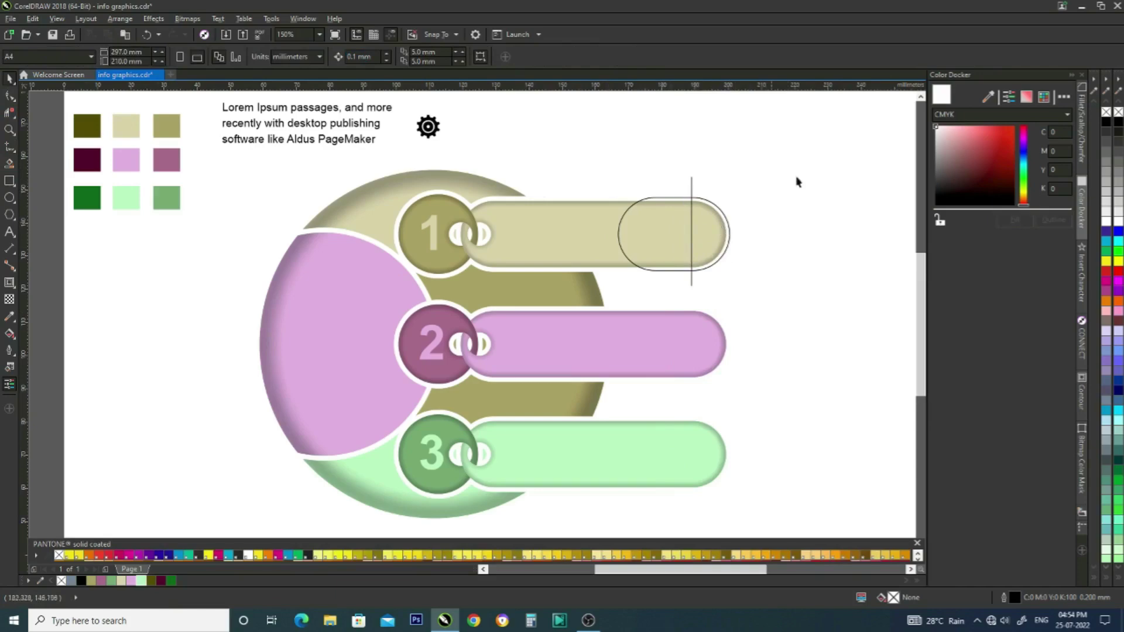
Move the rounded rectangle and vertical line above the top bar, and smart-fill the section right of the line with slate blue.
drag(790, 147, 609, 296)
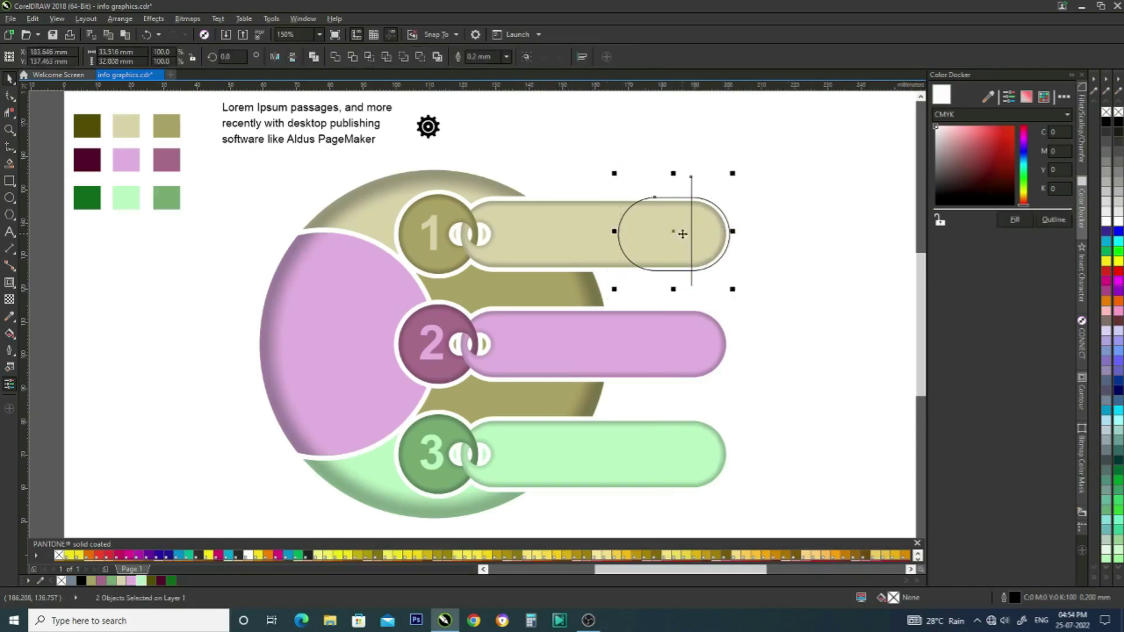
drag(683, 234, 674, 149)
click(735, 171)
click(707, 161)
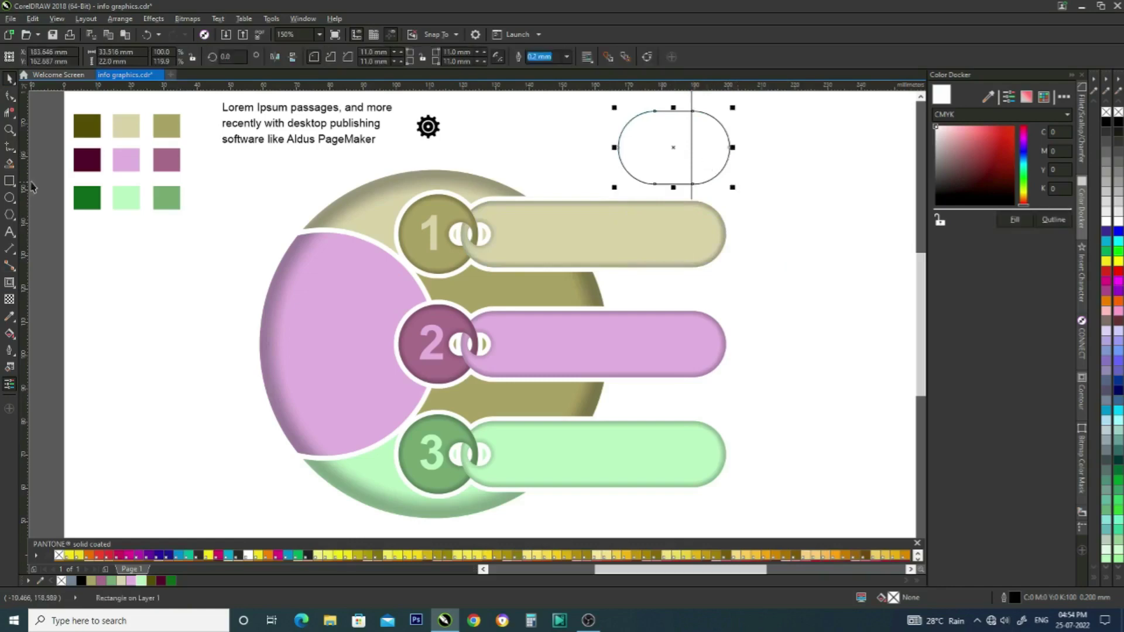
click(10, 164)
click(711, 148)
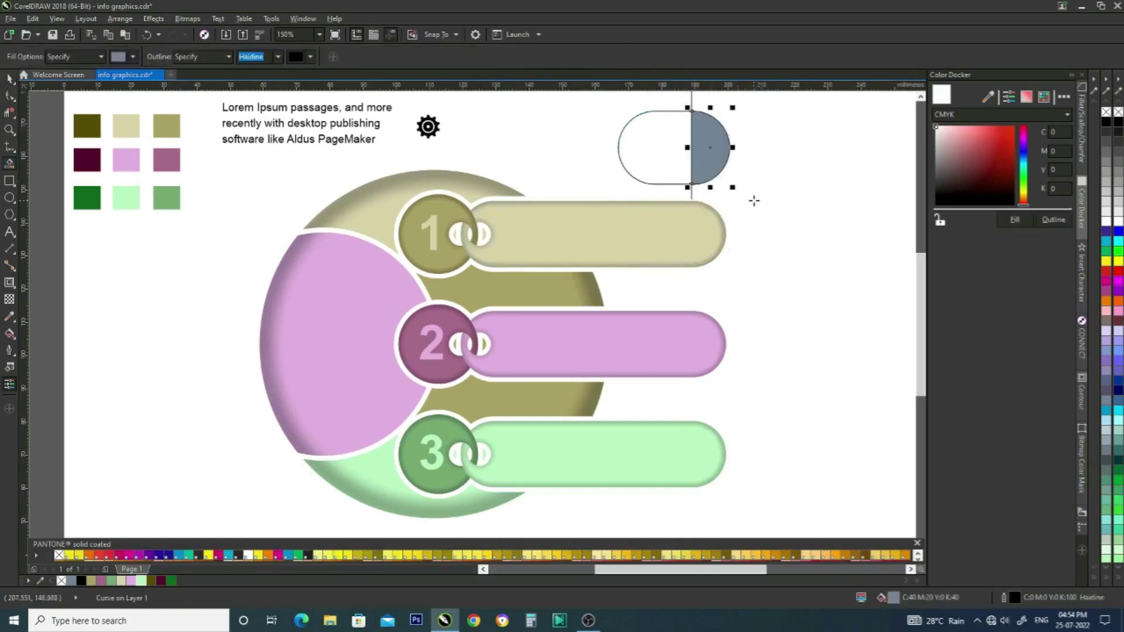
Centre the slate-blue half-circle and the vertical line on the top bar's height, and delete the rounded rectangle.
key(space)
shift+click(623, 250)
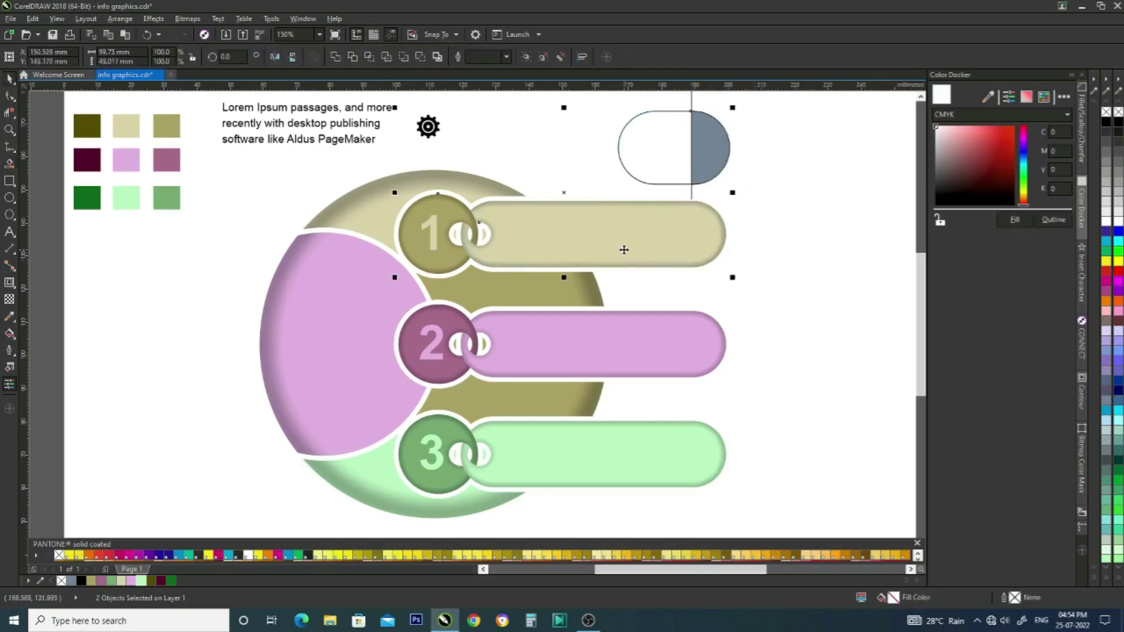
key(e)
click(815, 307)
click(691, 156)
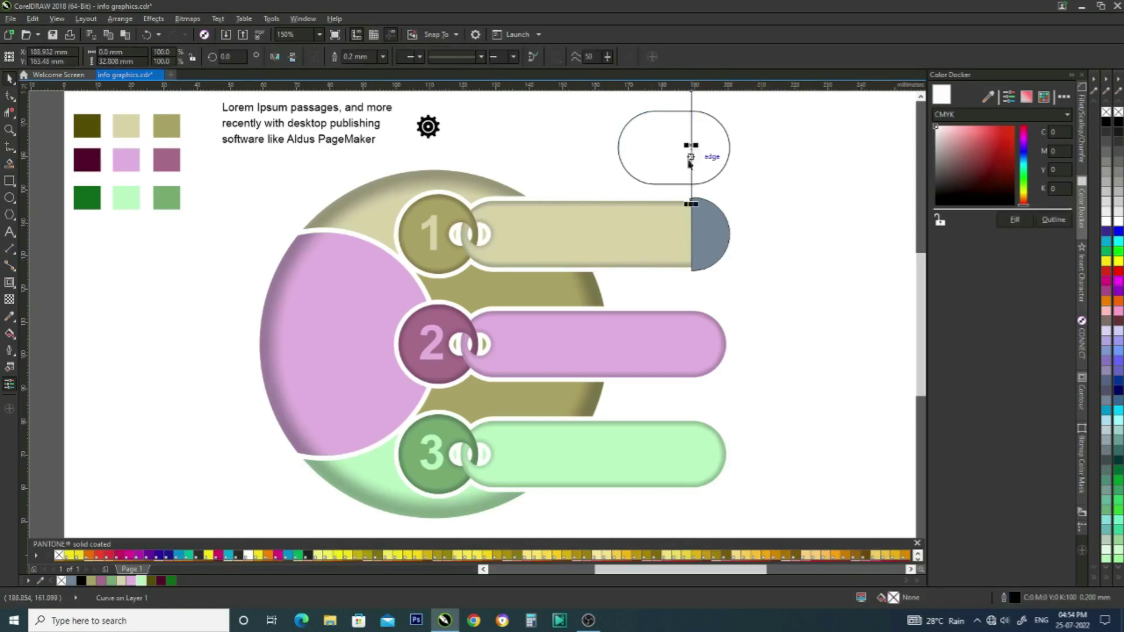
shift+click(586, 233)
key(e)
click(767, 254)
click(729, 153)
key(Delete)
Set the vertical line's outline width to 0.5 mm and convert it to a 300 dpi CMYK bitmap with transparent background.
scroll(698, 202, up, 2)
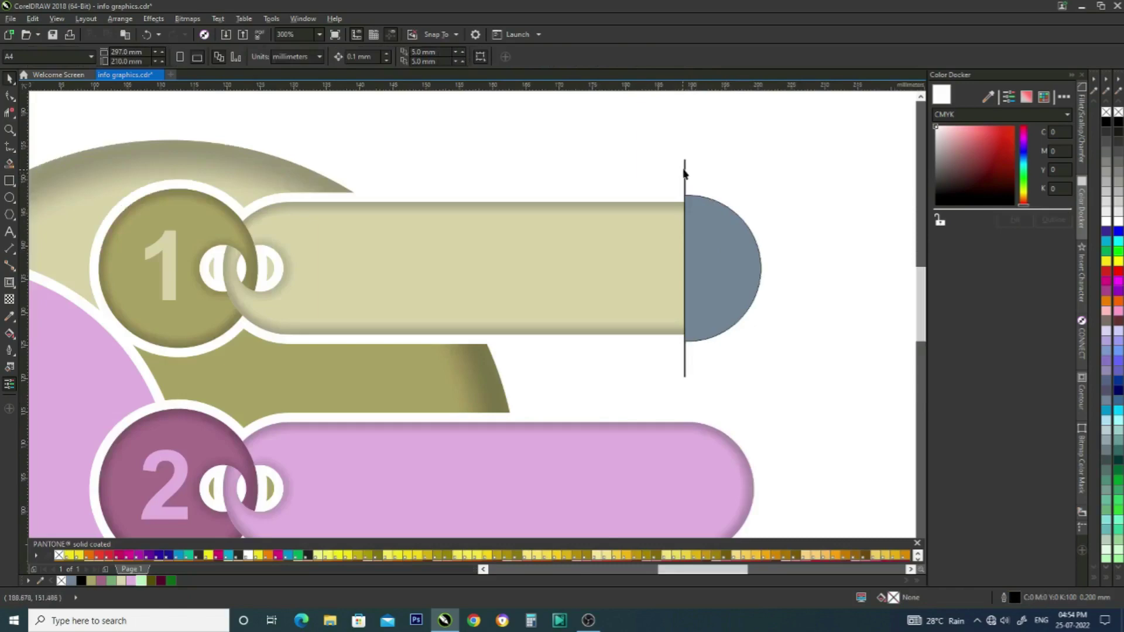
click(684, 174)
click(383, 56)
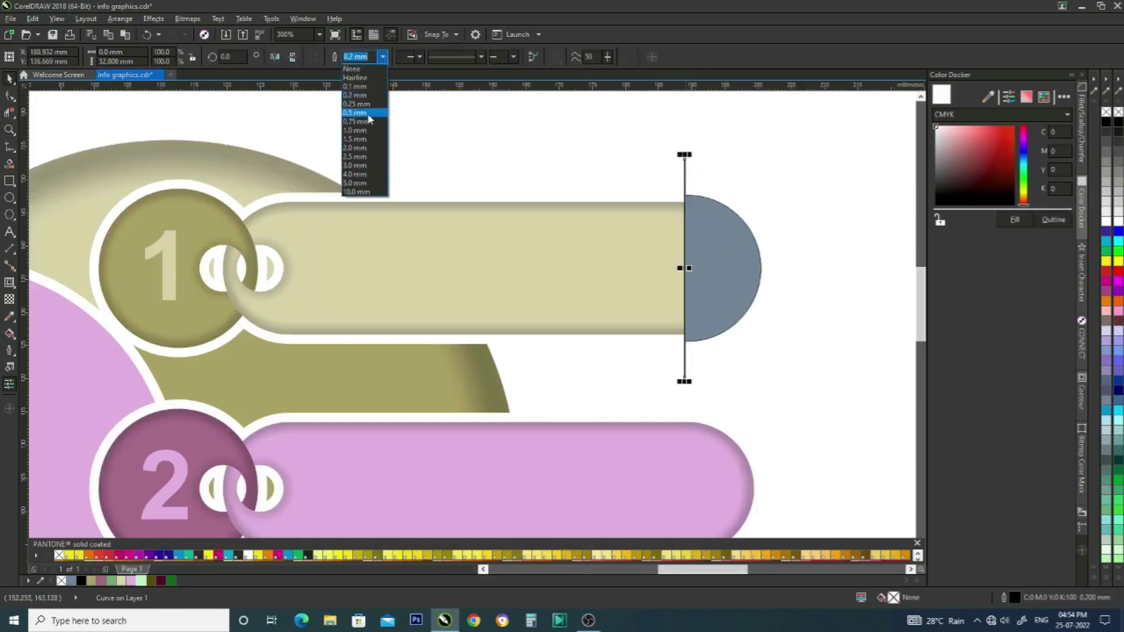
click(357, 112)
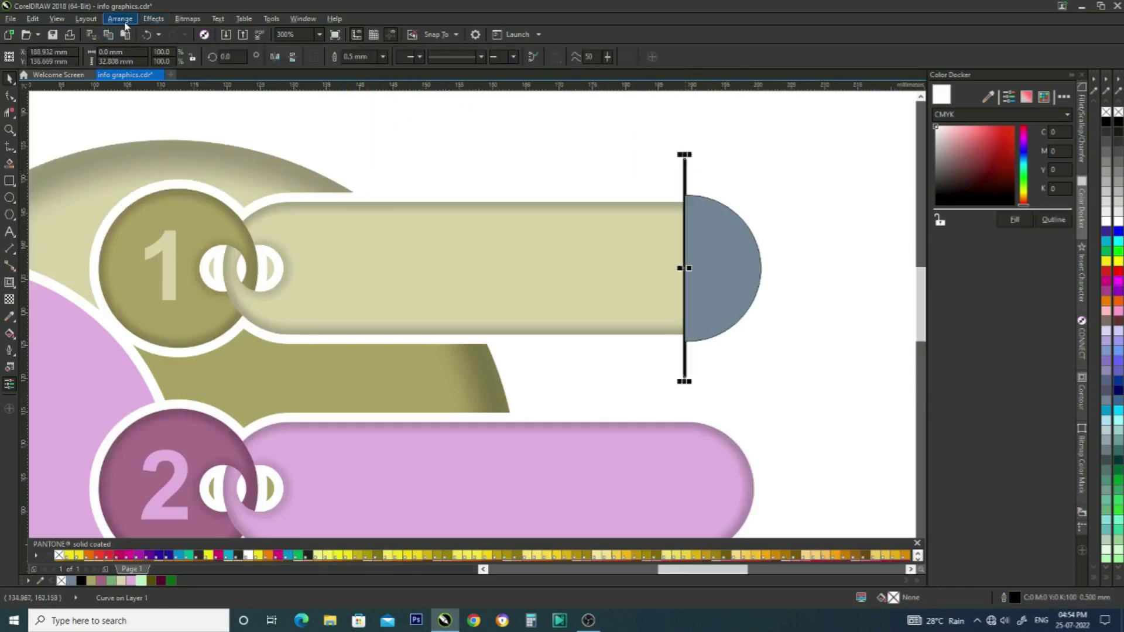
click(154, 18)
click(197, 34)
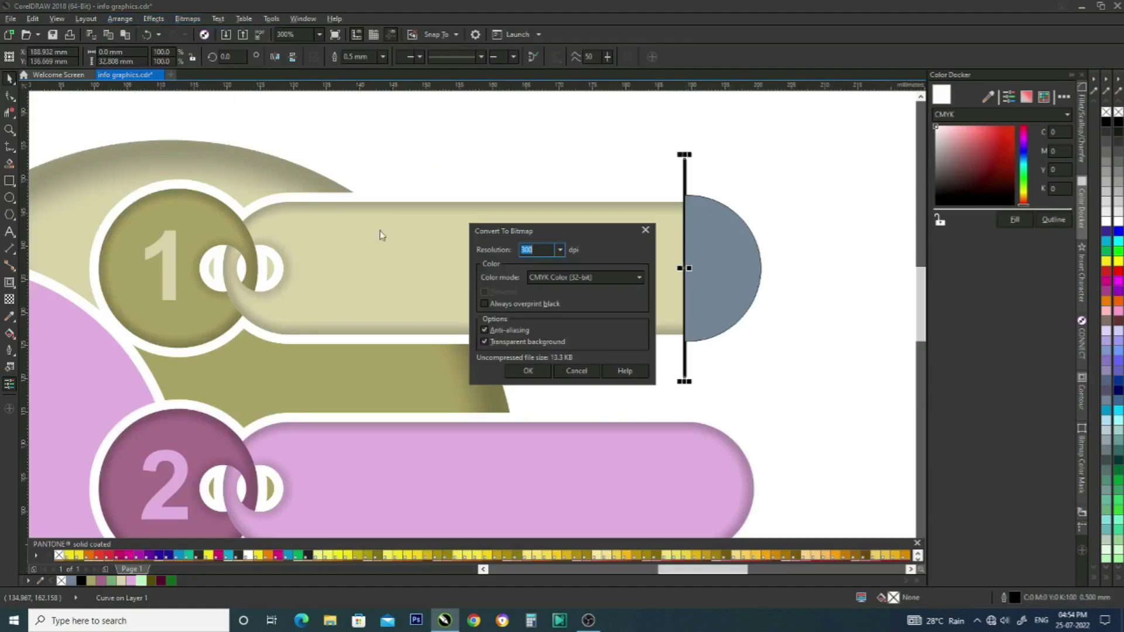
click(527, 378)
Apply a Gaussian Blur with a 10-pixel radius to the vertical line bitmap.
click(121, 19)
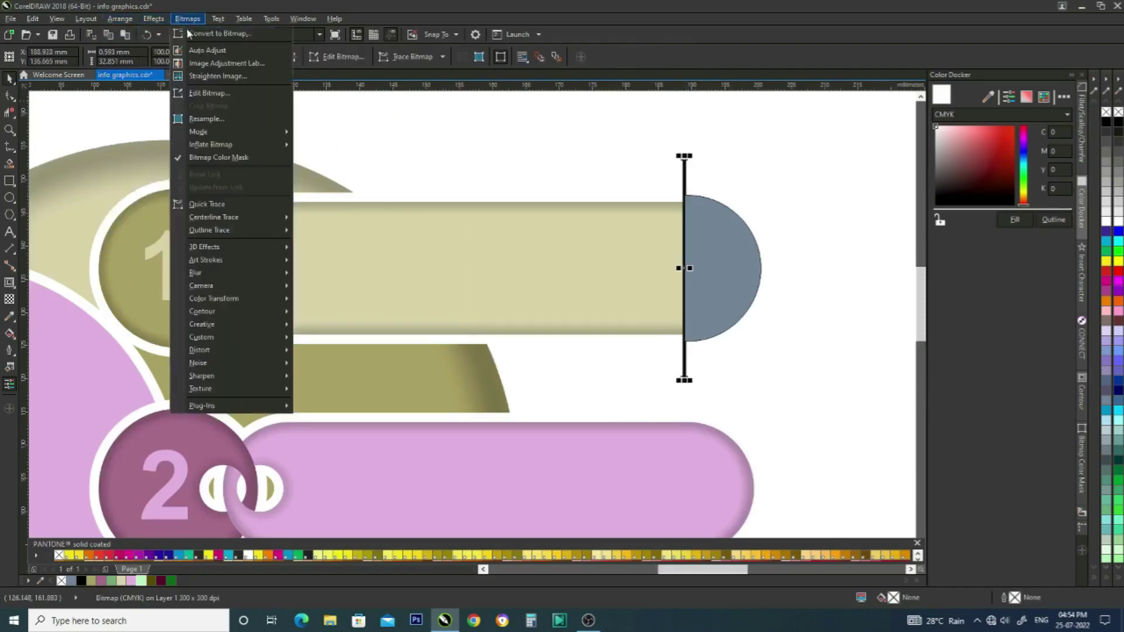
mouse_move(216, 272)
click(334, 287)
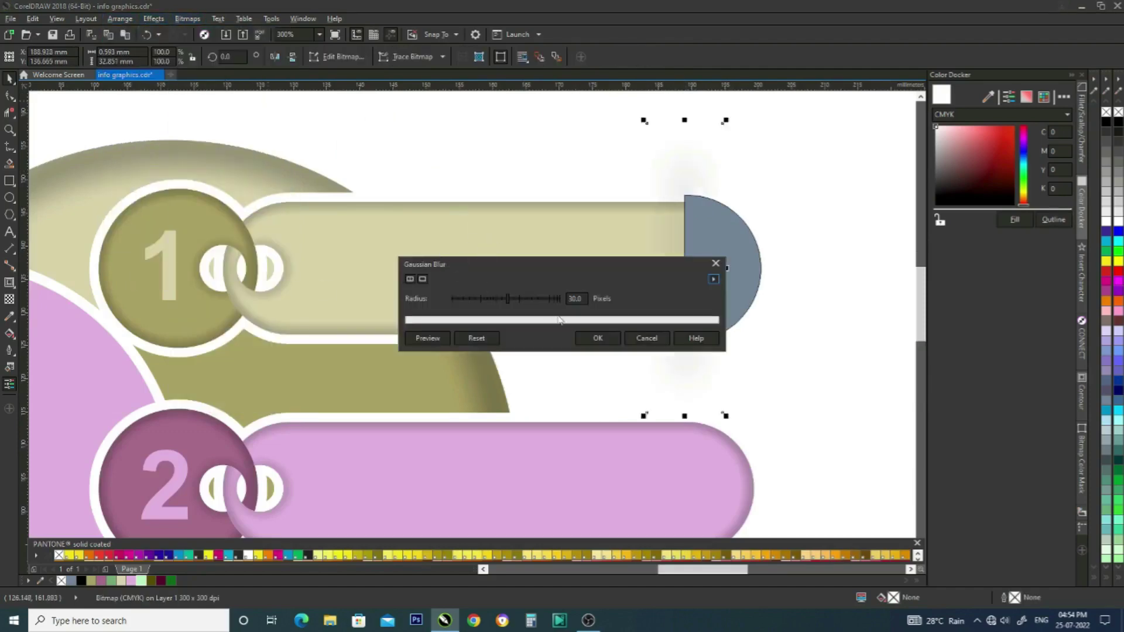
text(10)
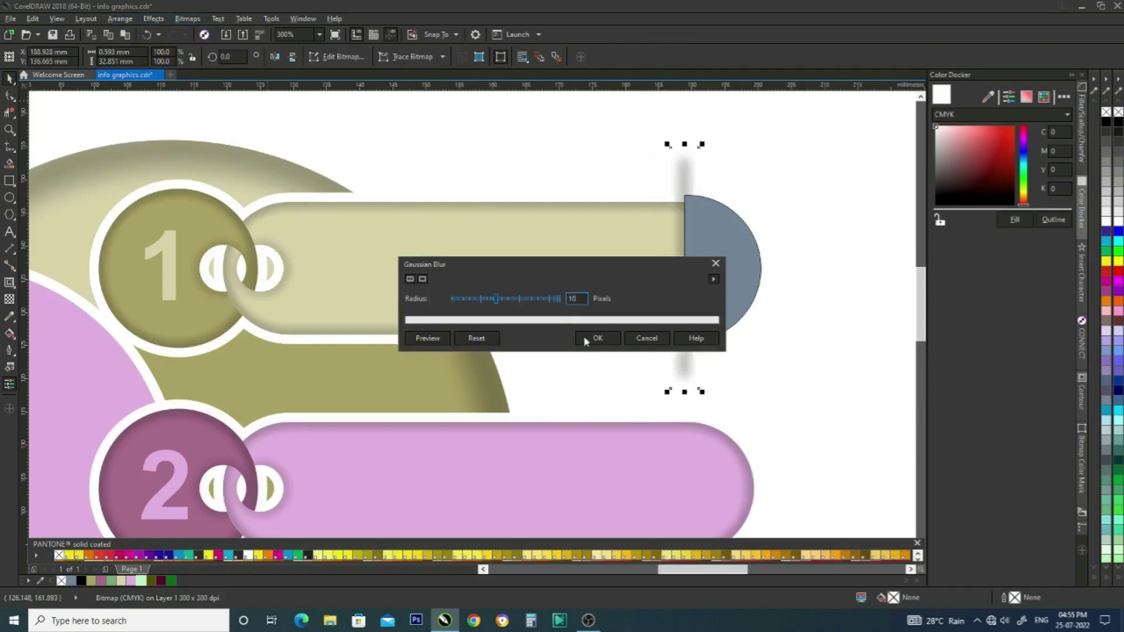
click(596, 340)
PowerClip a copy of the blurred line inside the top bar.
scroll(682, 176, down, 1)
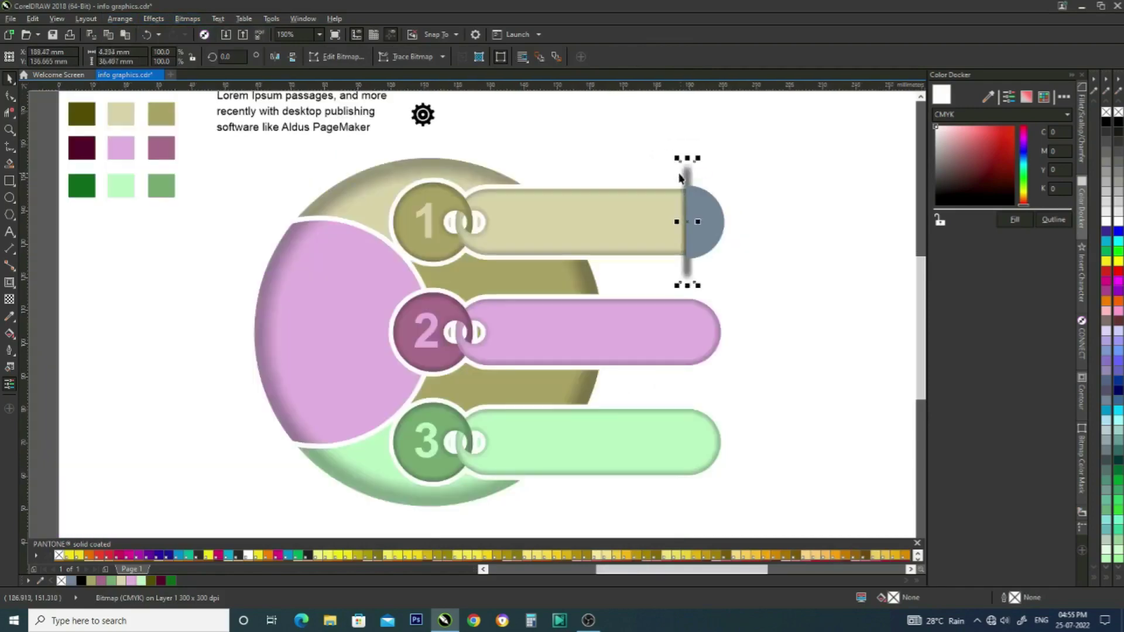
shift+click(567, 235)
click(693, 179)
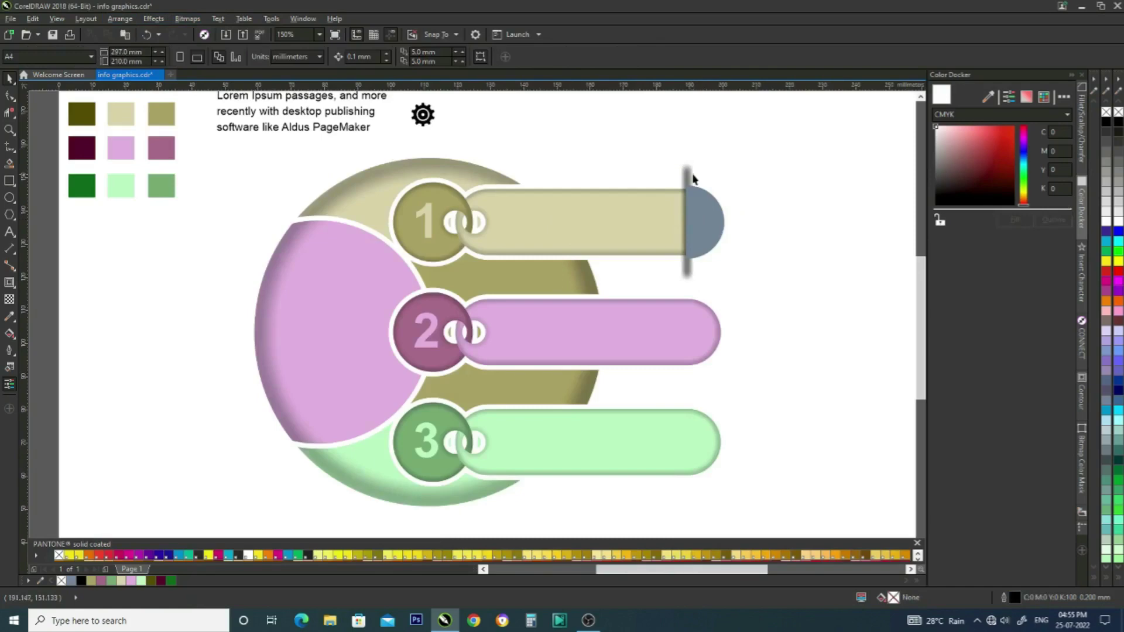
right_click(685, 175)
click(710, 180)
click(582, 207)
click(710, 176)
PowerClip copies of the blurred line inside the violet bar and the green bar.
right_click(689, 180)
click(769, 186)
click(637, 331)
right_click(686, 178)
right_click(688, 178)
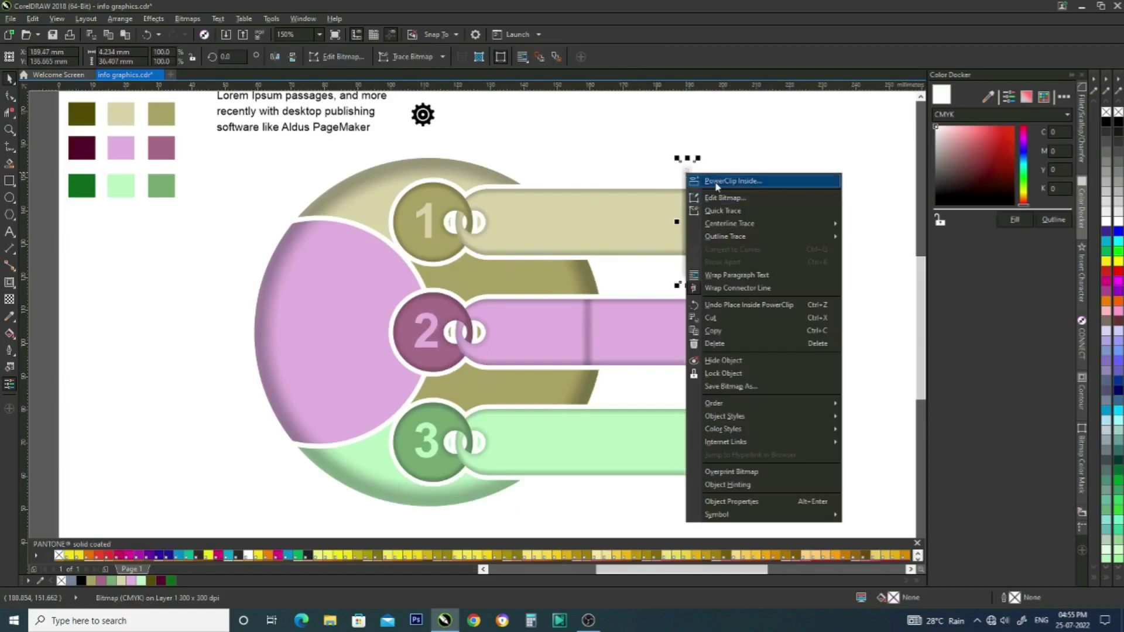
click(732, 181)
click(658, 434)
click(724, 303)
Draw short slanted lines from the half-circle's upper and lower corners to the bar's edges, with a vertical guideline aligning their ends.
scroll(703, 206, up, 2)
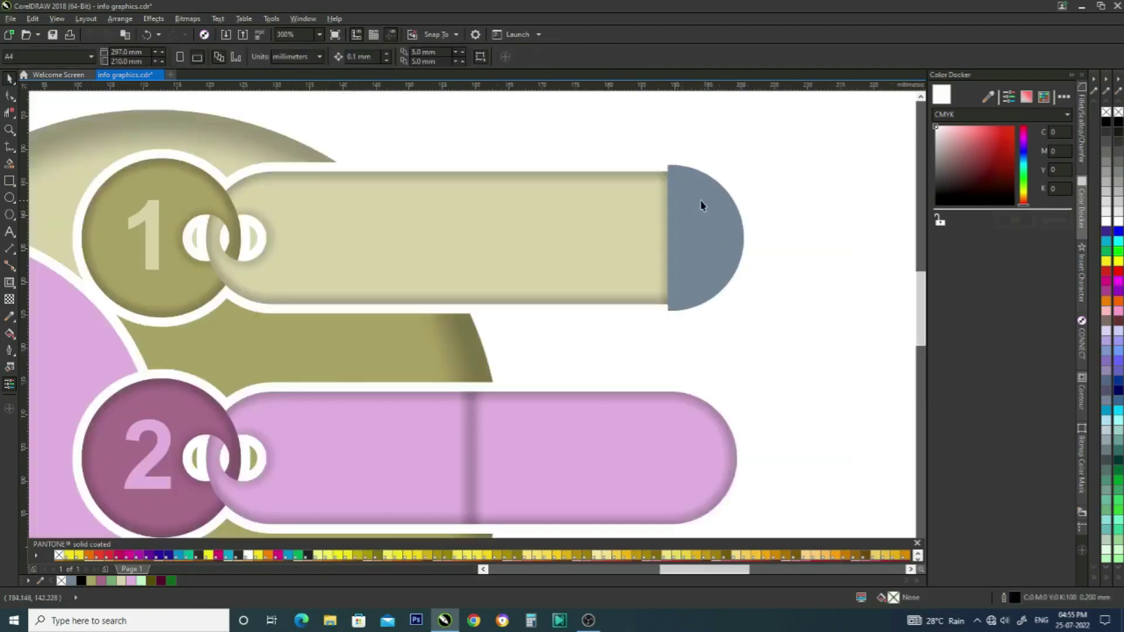
click(692, 194)
scroll(691, 187, up, 2)
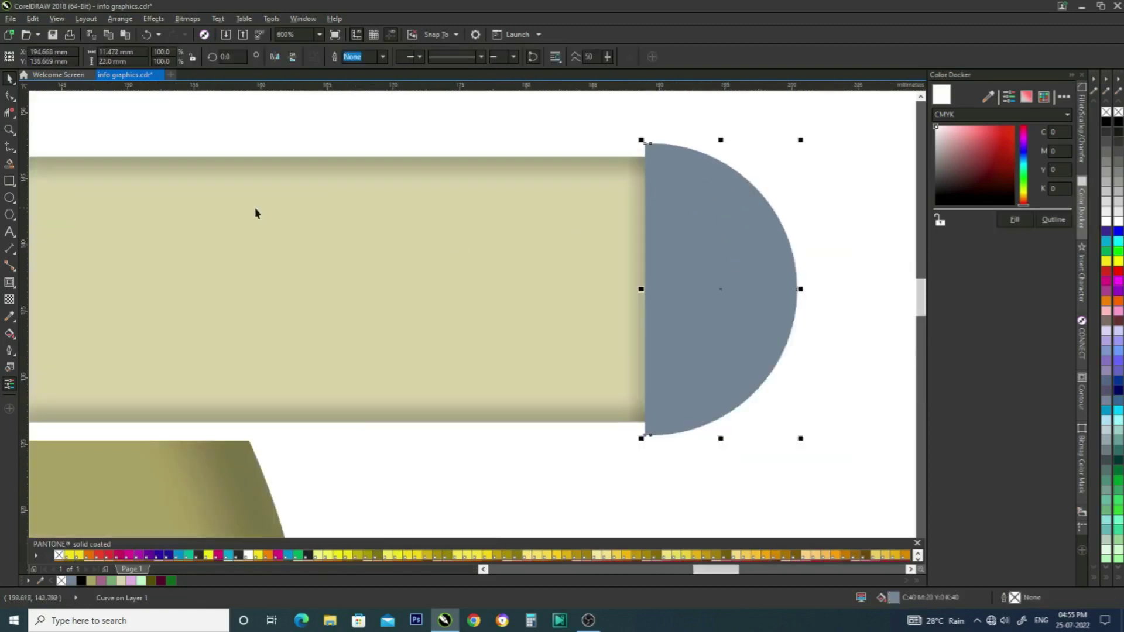
click(9, 151)
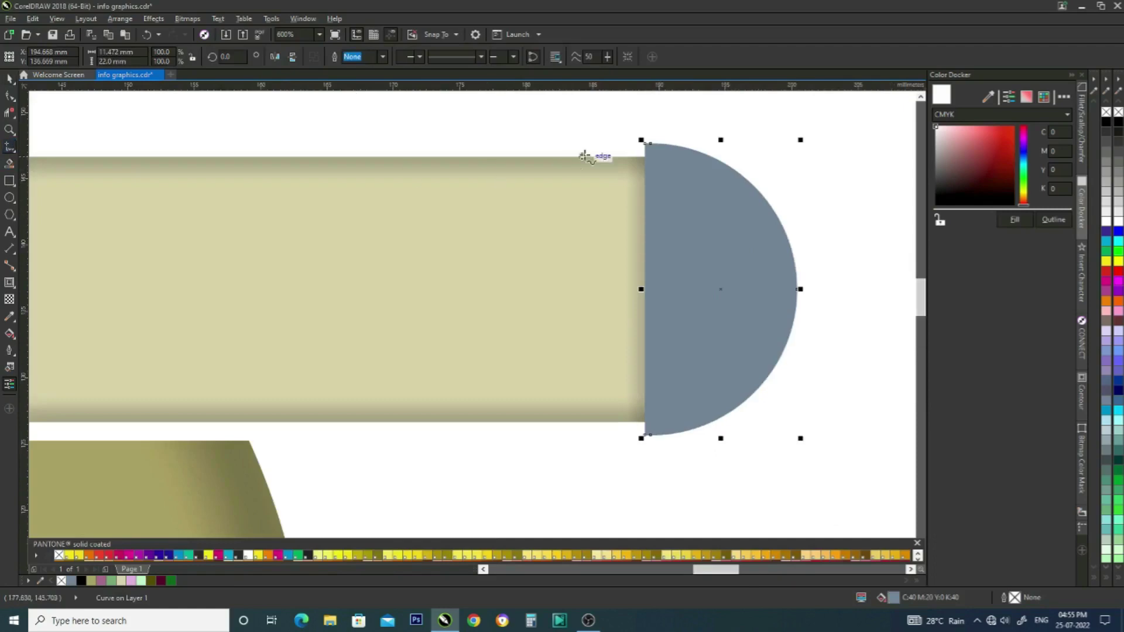
click(643, 143)
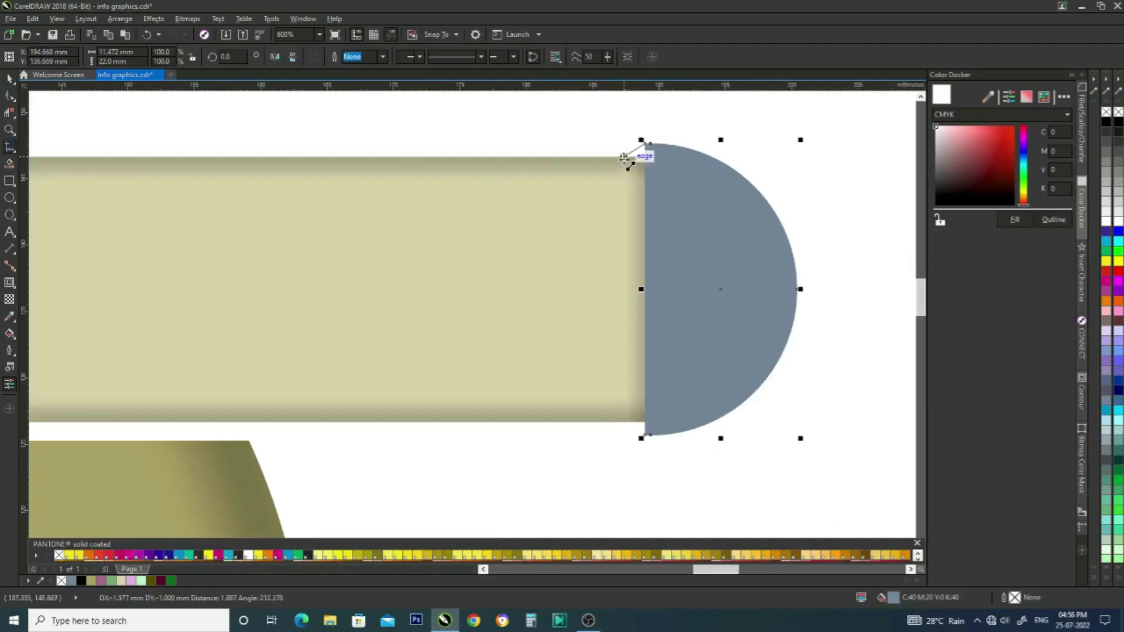
click(623, 156)
drag(368, 335, 623, 341)
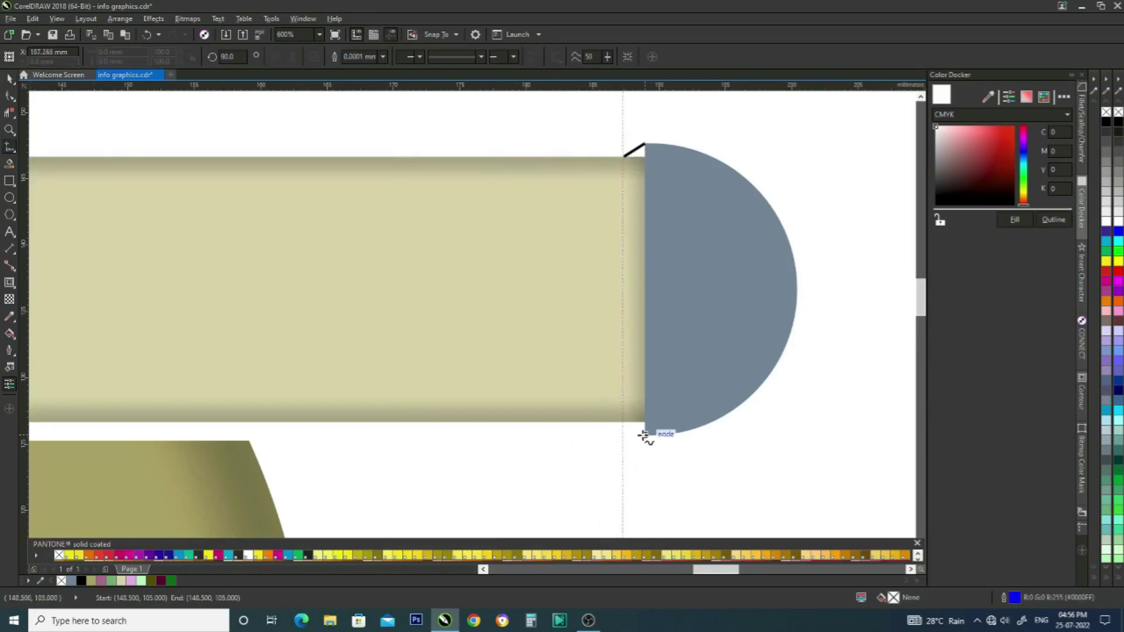
drag(644, 436, 617, 417)
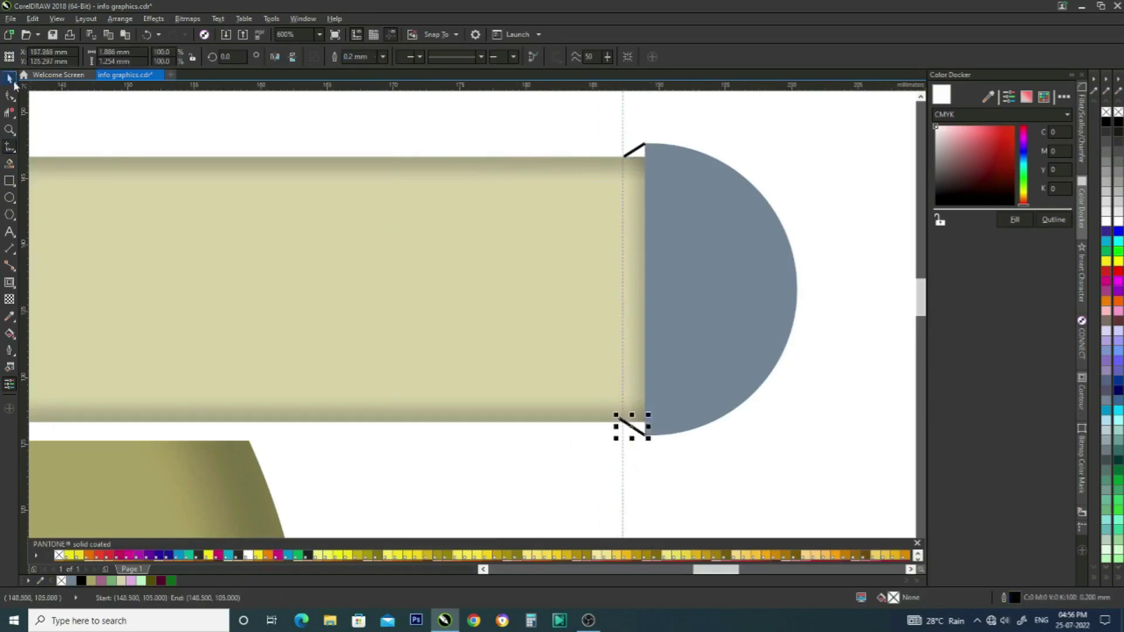
Smart-fill the two small triangles between the slanted lines, the bar's edges and the half-circle.
click(9, 164)
click(644, 153)
click(638, 427)
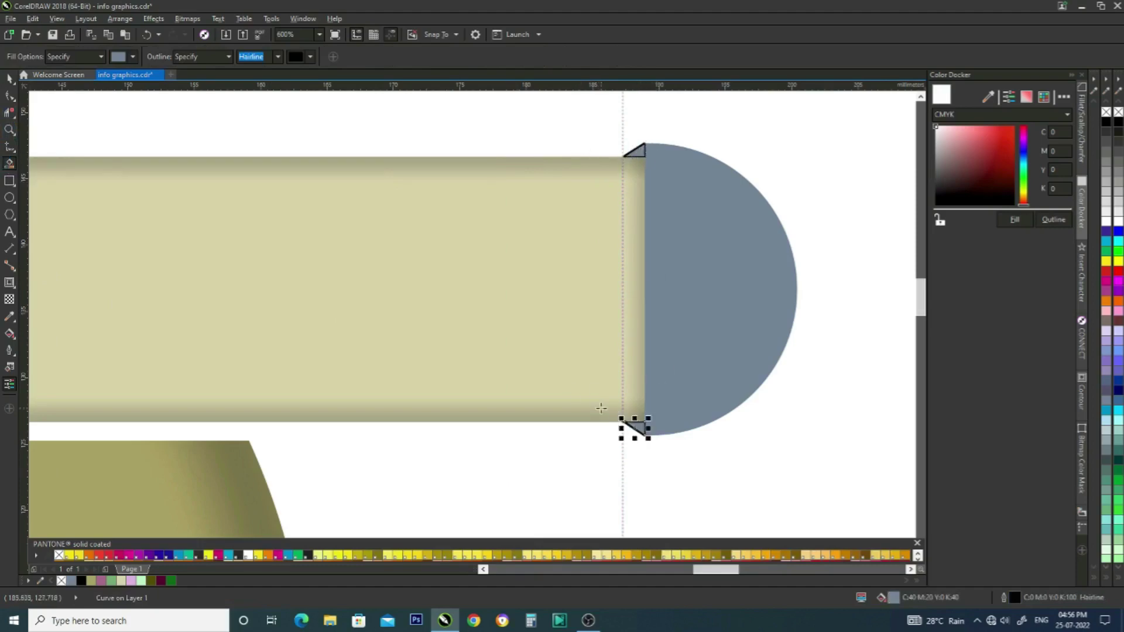
Remove the outlines of the two small triangles, group them and fill them with dark olive.
key(space)
shift+click(638, 152)
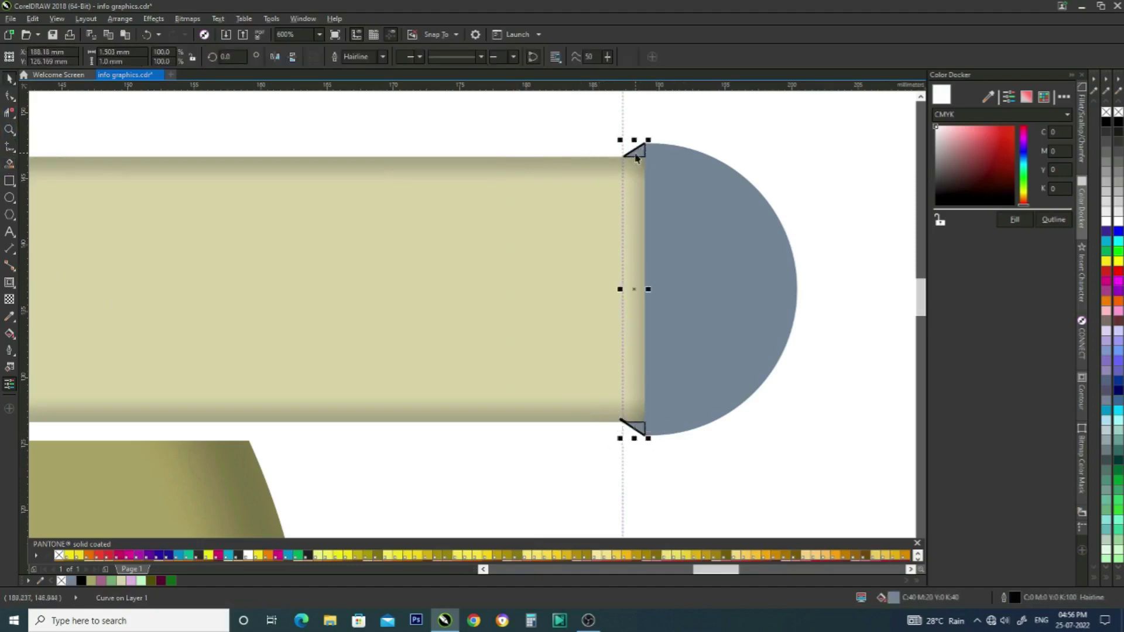
right_click(61, 582)
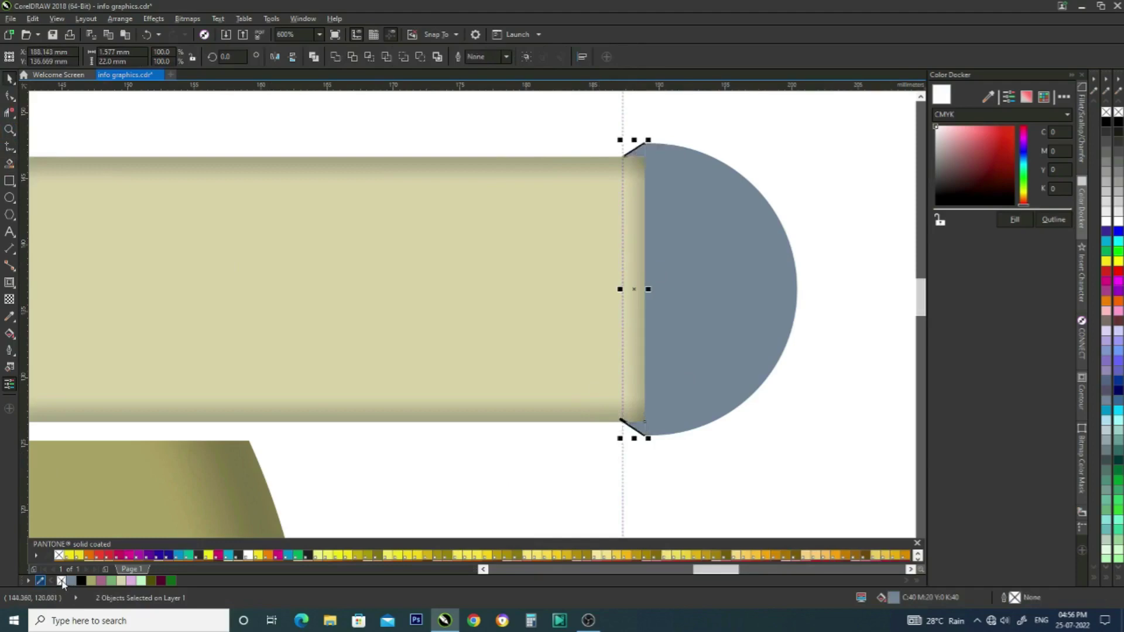
key(ctrl+g)
click(151, 582)
Delete the two short slanted lines along the triangles at the half-circle's corners.
ctrl+click(636, 151)
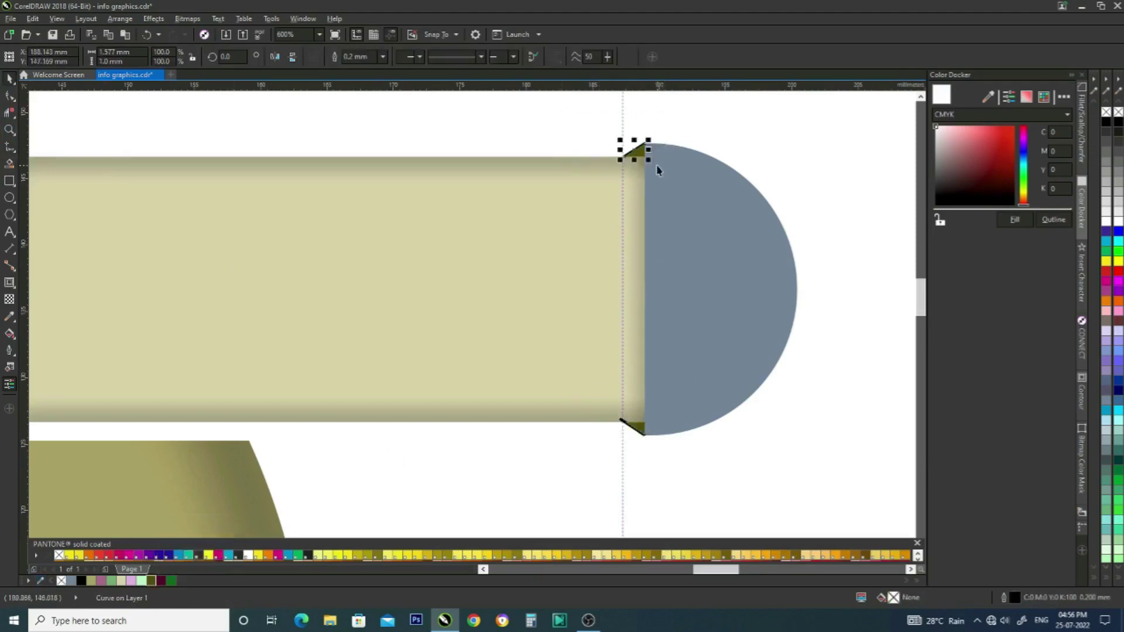
key(Escape)
scroll(619, 283, down, 1)
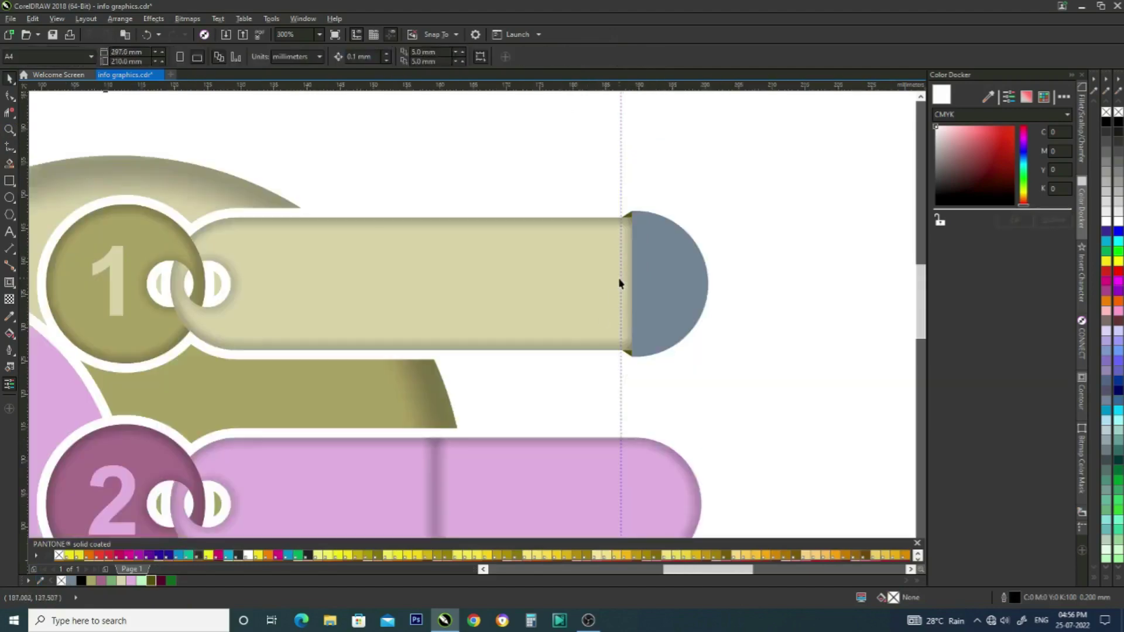
scroll(619, 284, down, 2)
scroll(639, 281, up, 2)
Add a one-step inside contour to the half-circle on bar 1 and separate it from the original shape.
click(642, 283)
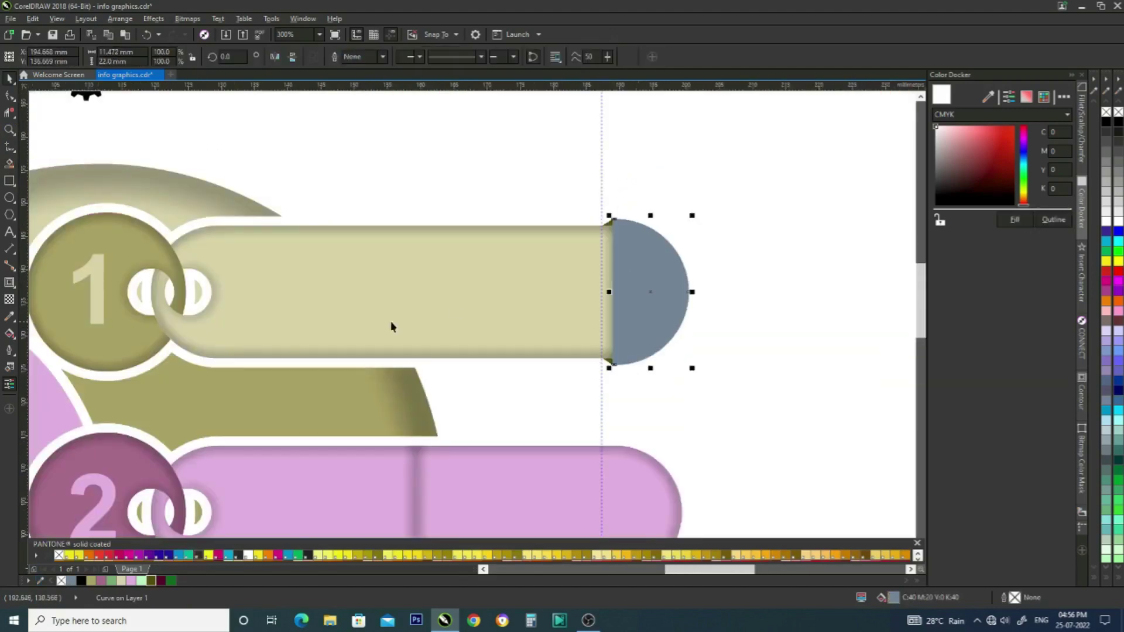
click(11, 285)
click(47, 297)
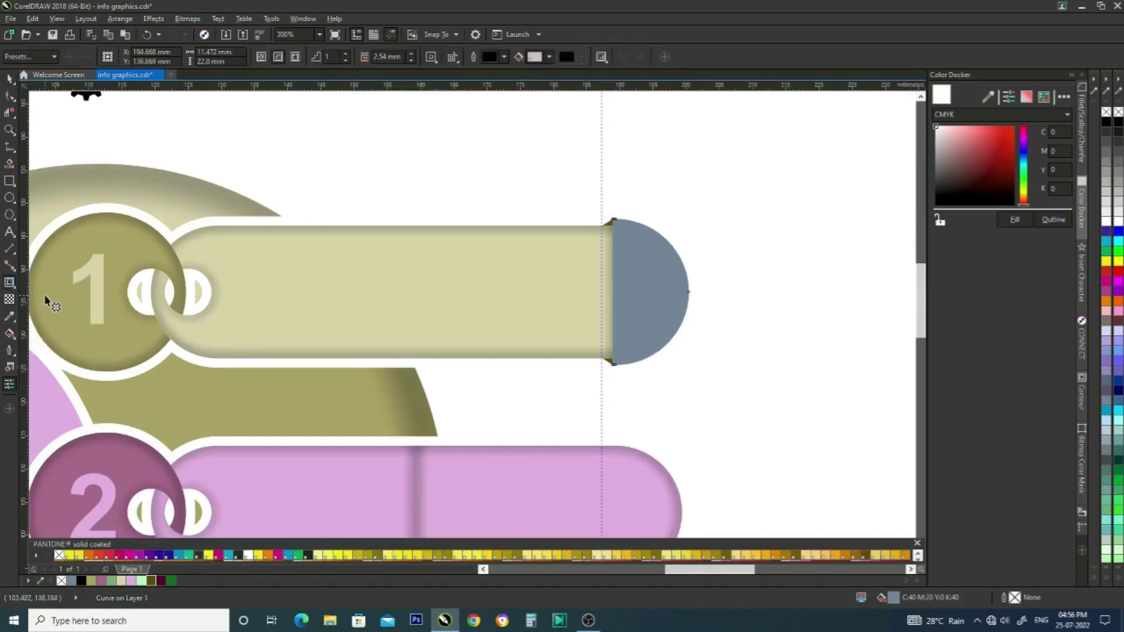
drag(612, 221, 615, 223)
scroll(621, 232, up, 1)
click(9, 78)
scroll(654, 258, down, 1)
click(483, 212)
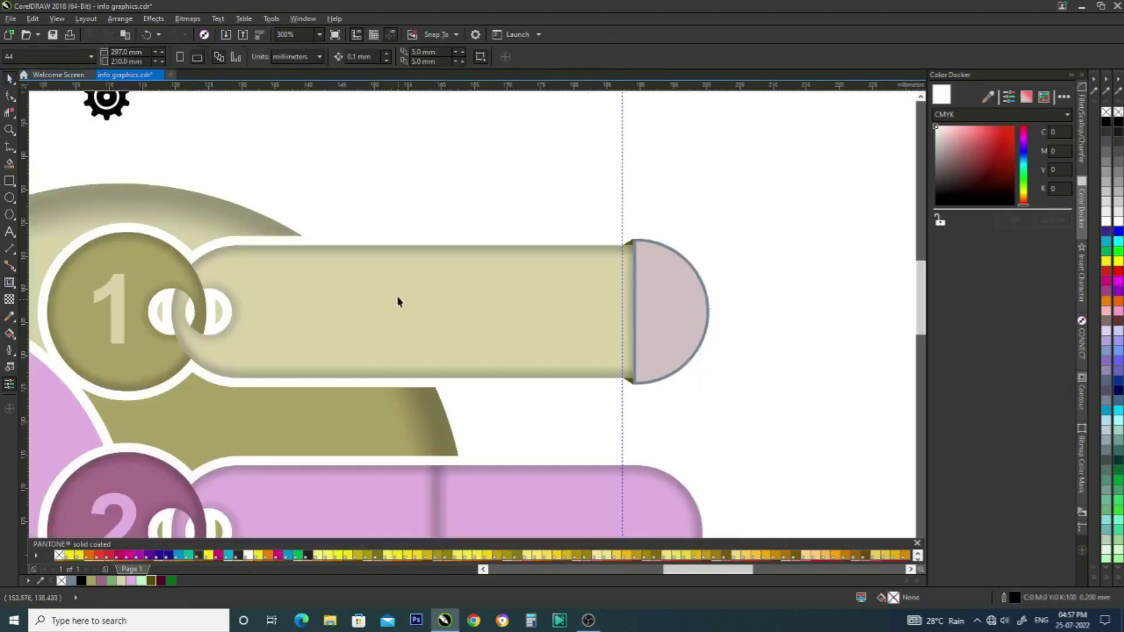
Fill the inner half-circle with the dark olive swatch and its rim with the olive sampled from circle 1.
click(9, 317)
scroll(357, 250, down, 2)
click(432, 264)
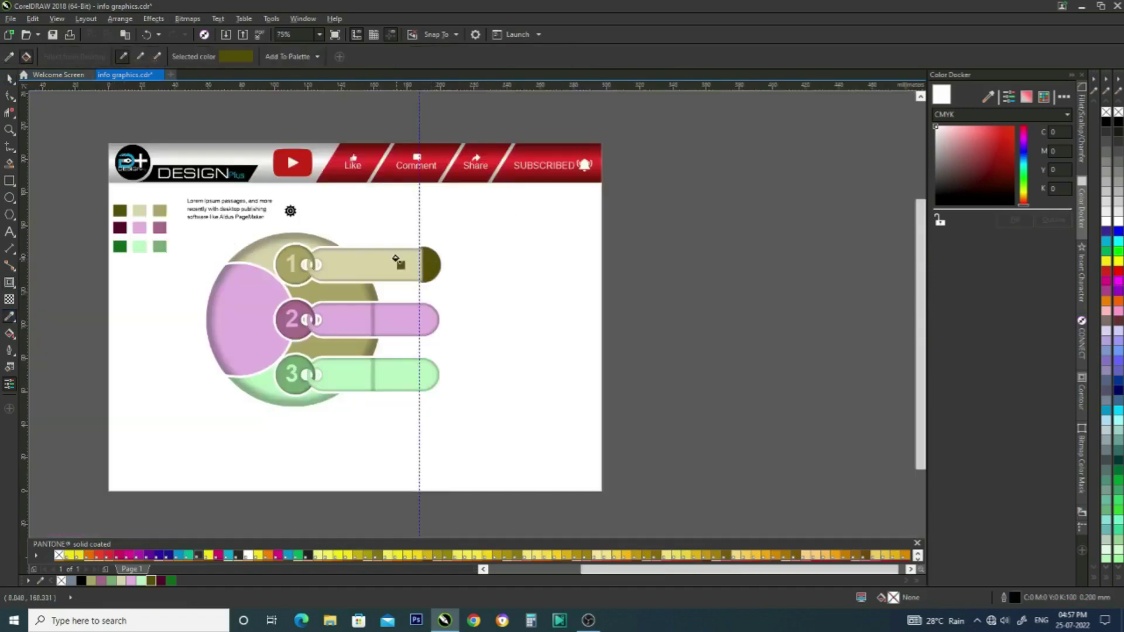
scroll(424, 253, up, 1)
scroll(451, 249, up, 1)
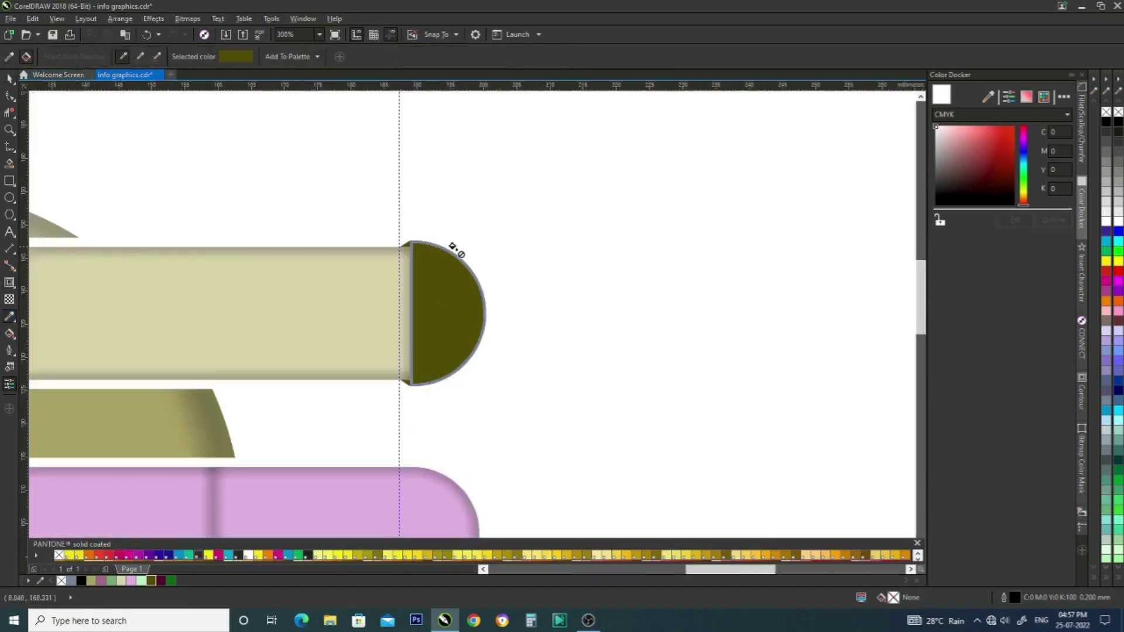
scroll(452, 251, down, 1)
click(189, 267)
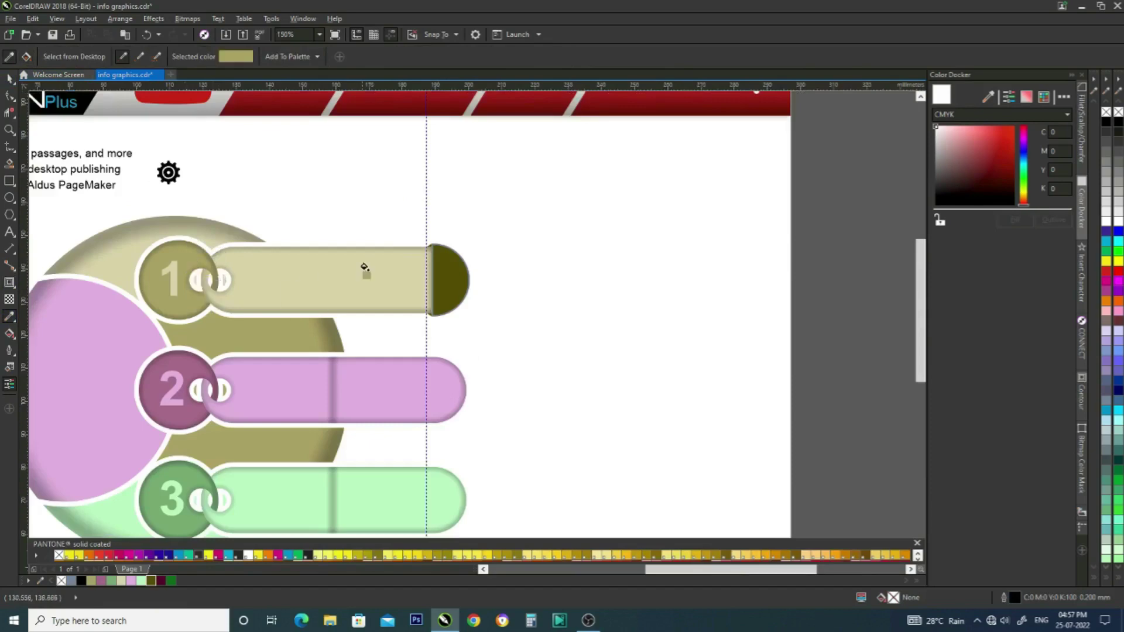
scroll(445, 246, up, 3)
click(462, 235)
scroll(463, 234, down, 3)
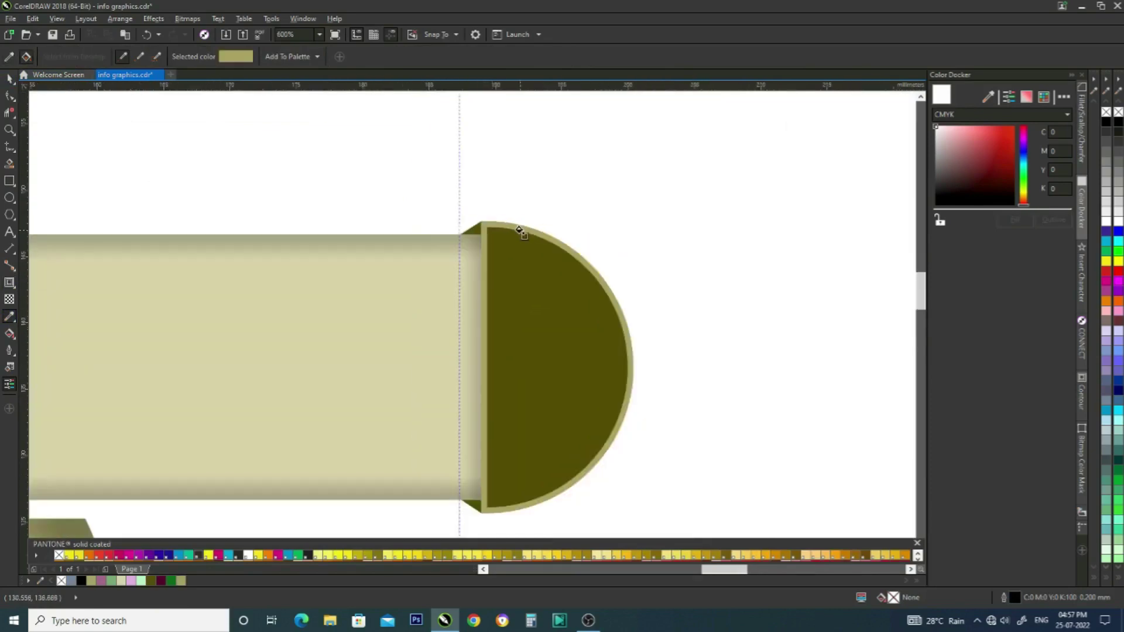
Group the half-circle, its rim and the corner triangles into one cap.
click(9, 78)
click(418, 266)
drag(604, 205, 484, 317)
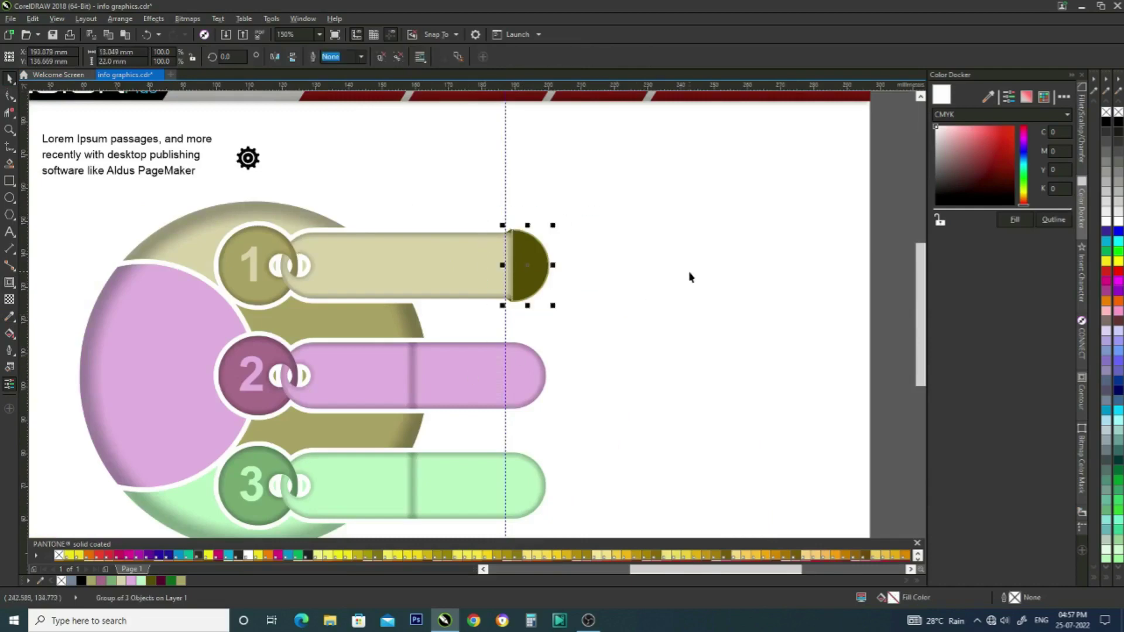
Place copies of the cap on the ends of the violet and green bars, each vertically centred on its bar.
shift+click(481, 382)
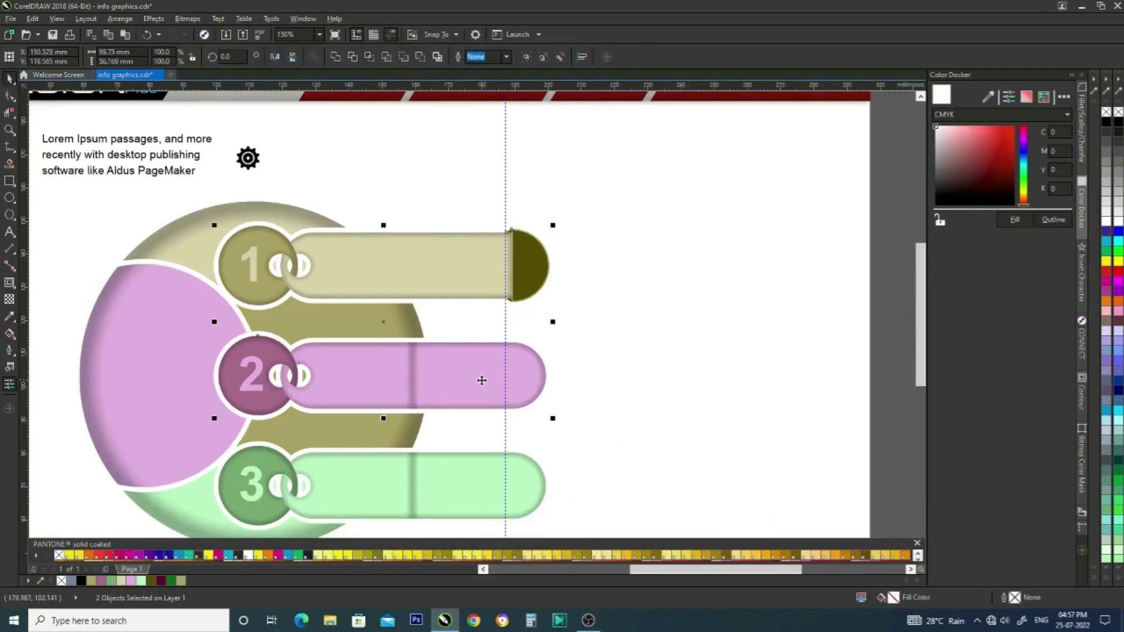
key(e)
click(603, 270)
click(542, 269)
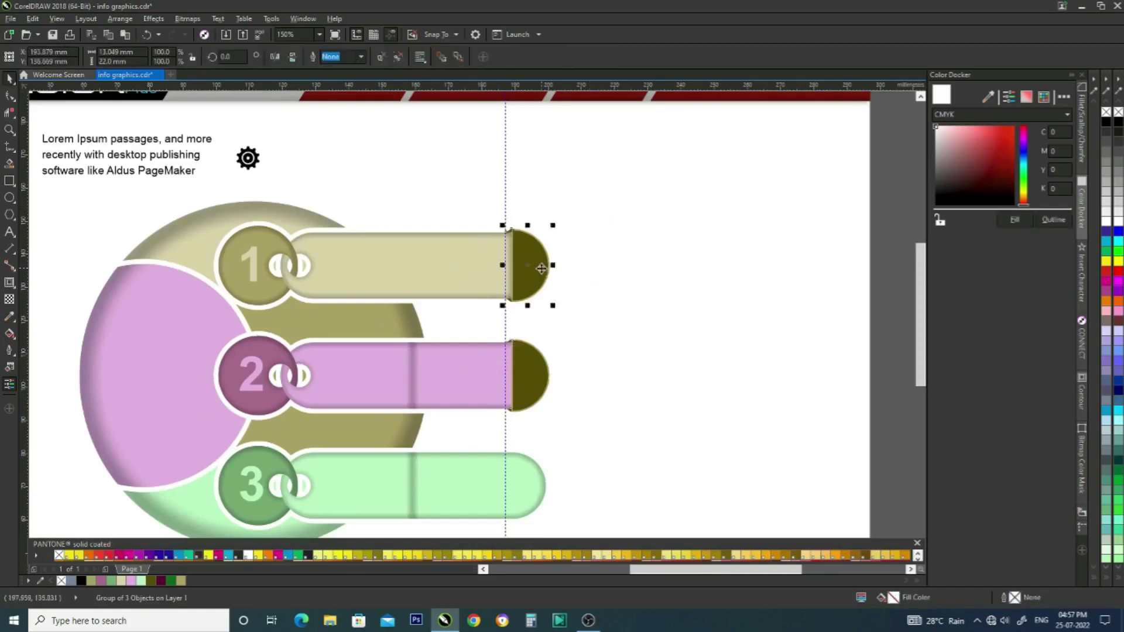
shift+click(431, 496)
key(e)
click(650, 378)
scroll(515, 257, up, 1)
scroll(527, 252, down, 1)
Ungroup element 2 and move the blurred line inside the violet bar's PowerClip to the cap's straight edge.
click(495, 389)
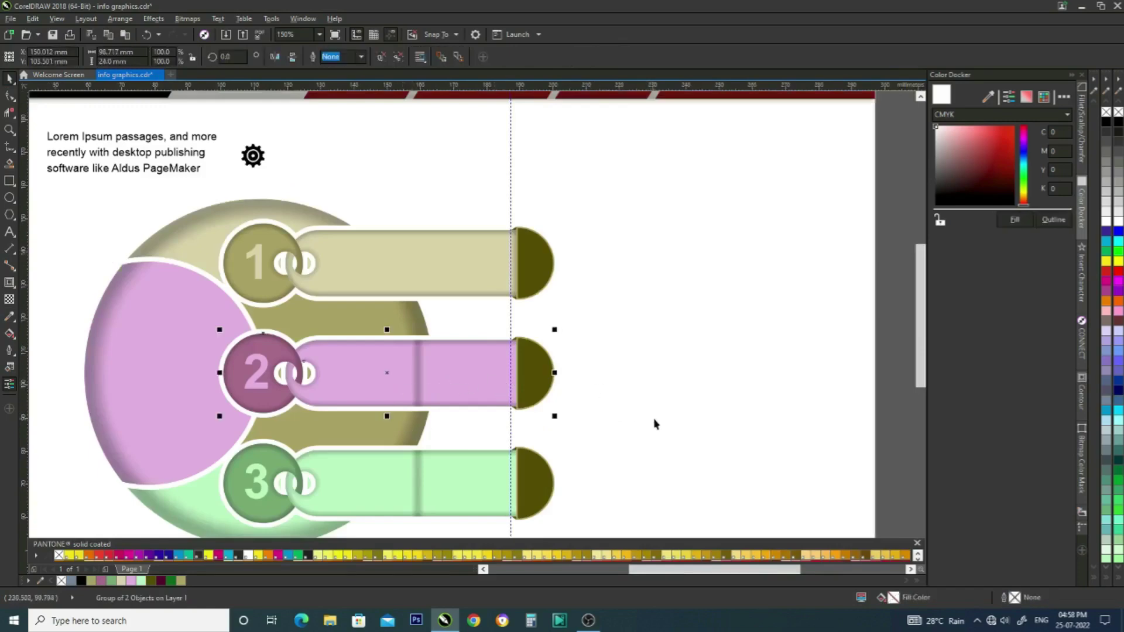
key(ctrl+u)
click(656, 425)
click(475, 393)
click(387, 426)
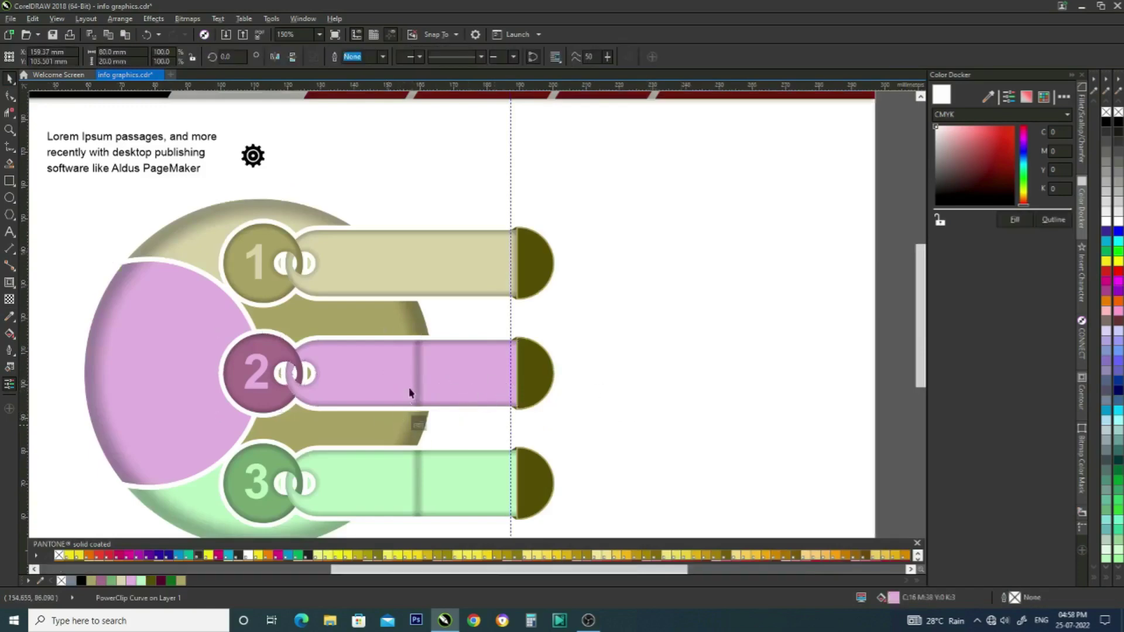
drag(414, 384, 513, 386)
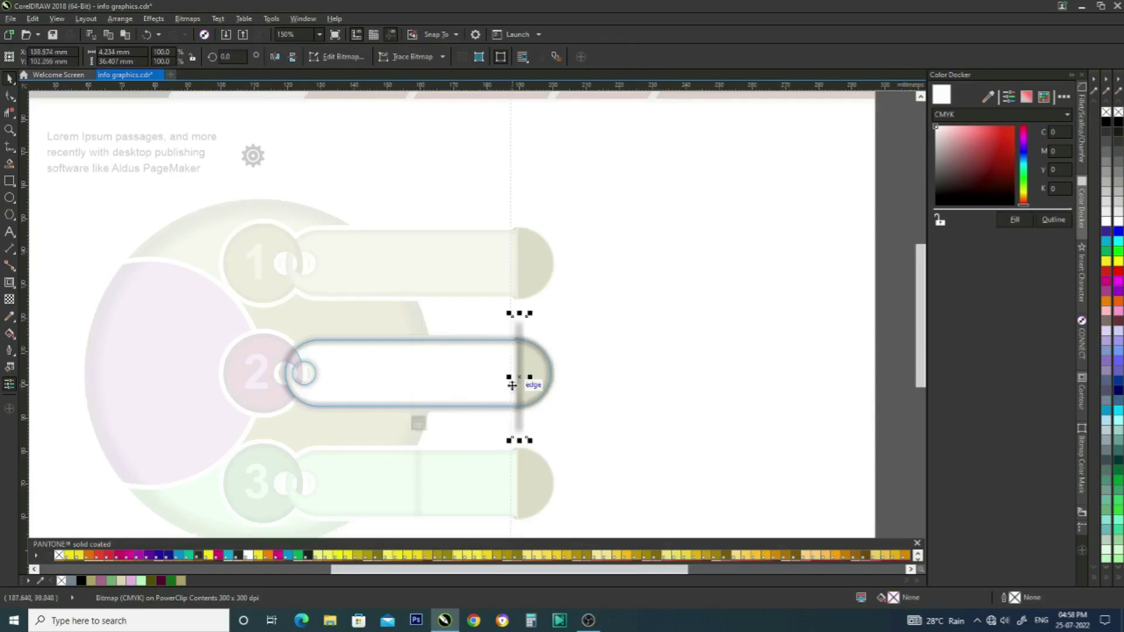
click(419, 422)
scroll(509, 371, up, 2)
scroll(510, 357, down, 2)
Ungroup element 1 and shift the blurred line inside the olive bar's PowerClip slightly away from the cap.
click(478, 245)
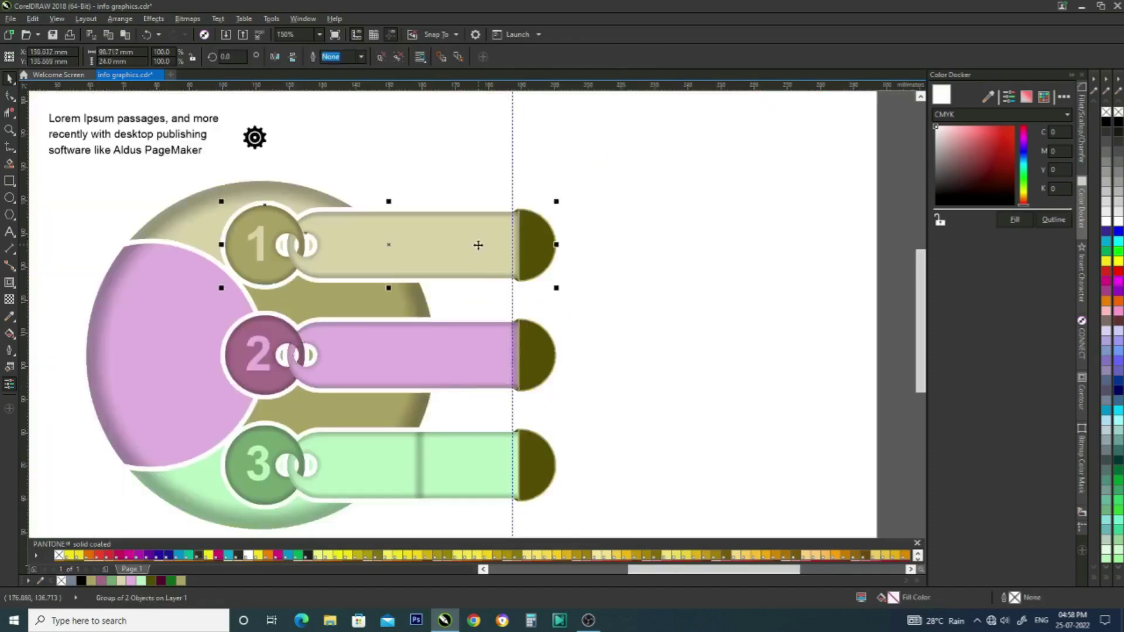
key(ctrl+u)
click(571, 264)
click(482, 248)
click(388, 298)
click(521, 244)
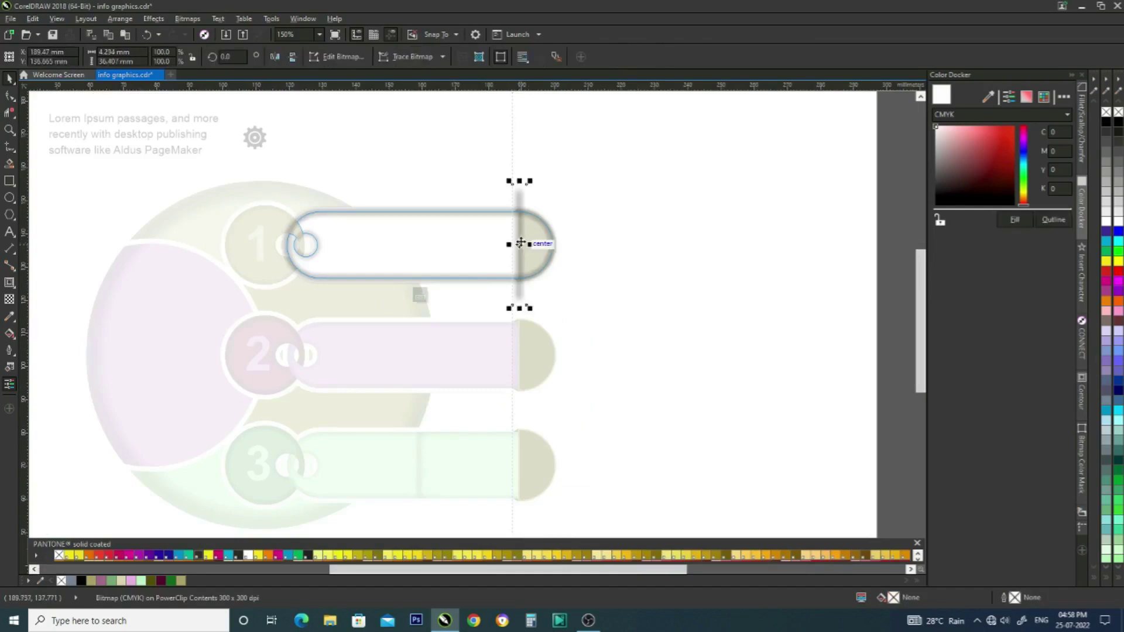
key(Left)
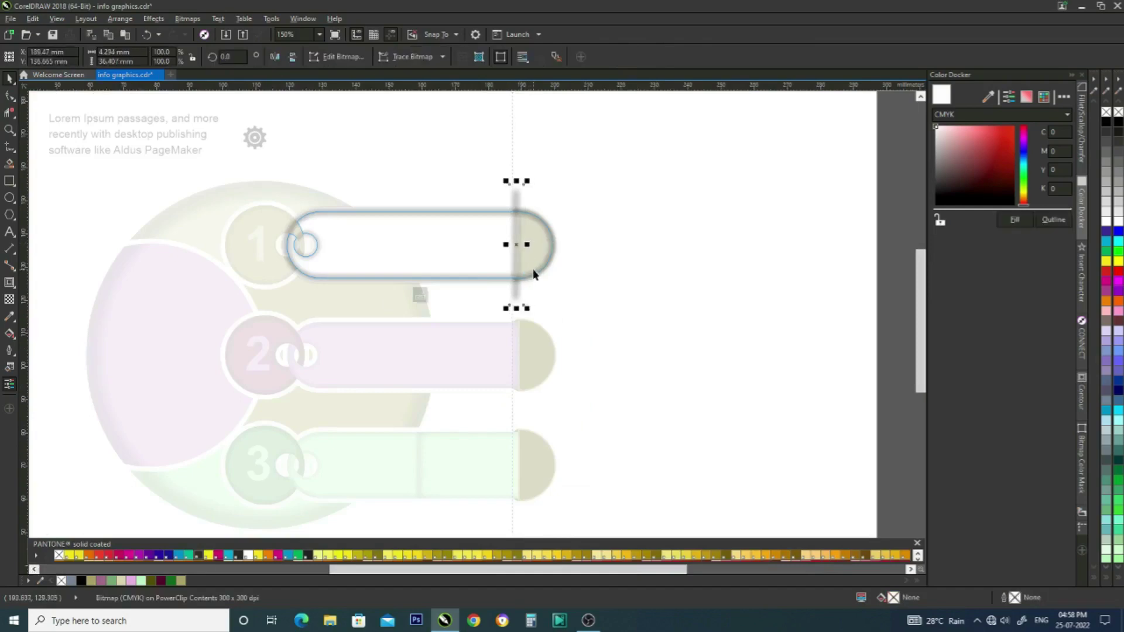
click(420, 296)
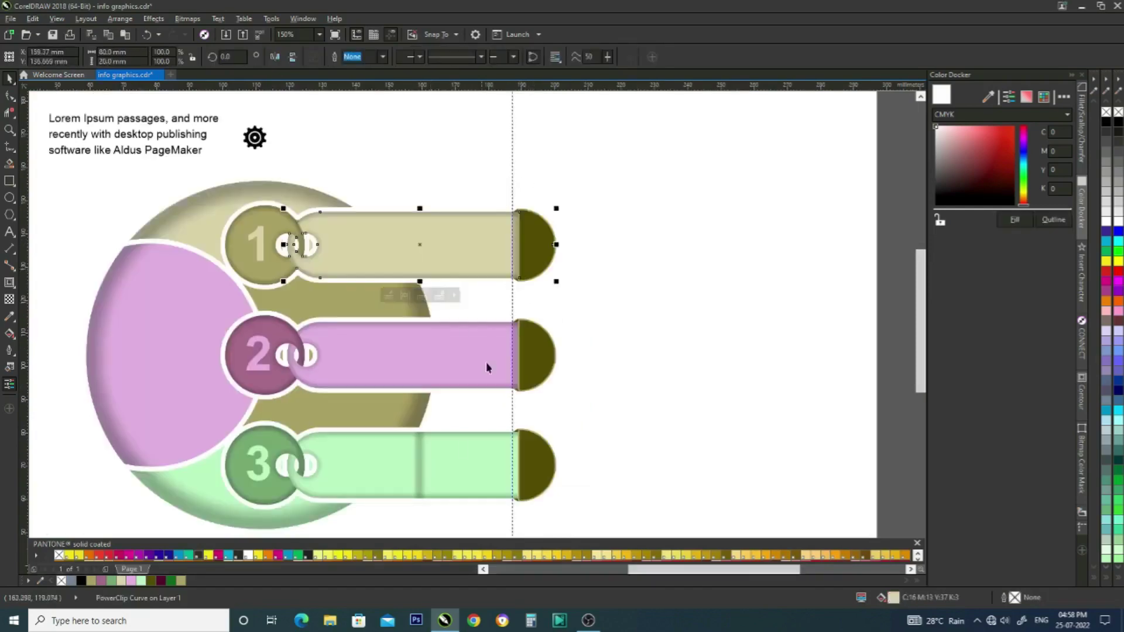
Ungroup element 3 and reposition the blurred line inside the green bar's PowerClip against the cap's straight edge.
click(430, 479)
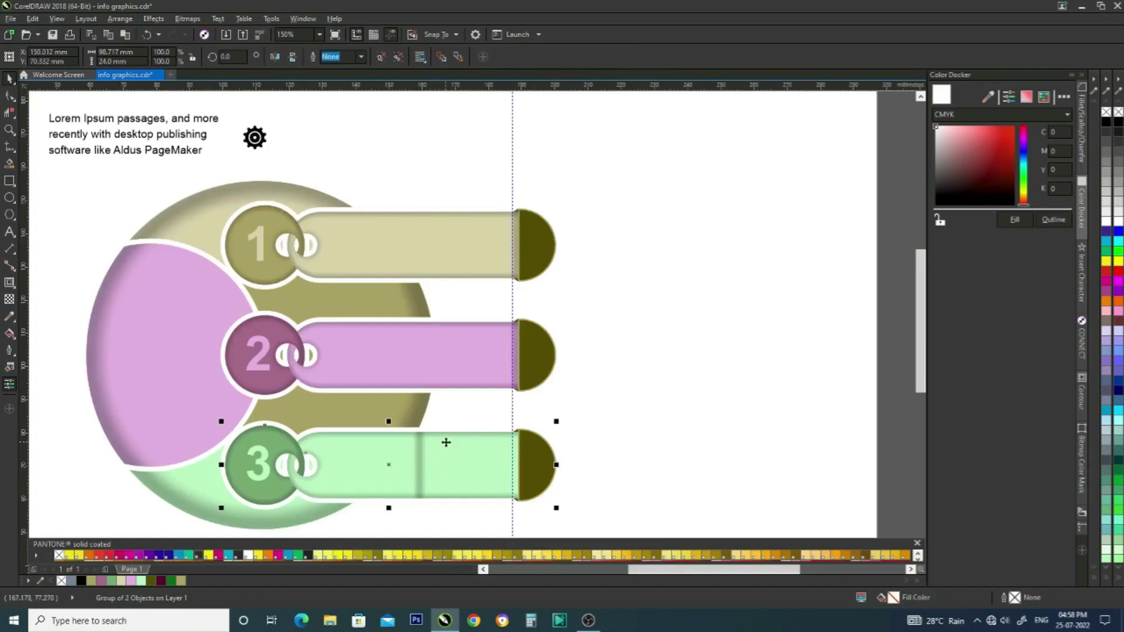
click(587, 407)
click(420, 473)
click(391, 517)
drag(417, 466, 526, 465)
scroll(520, 483, up, 2)
click(319, 531)
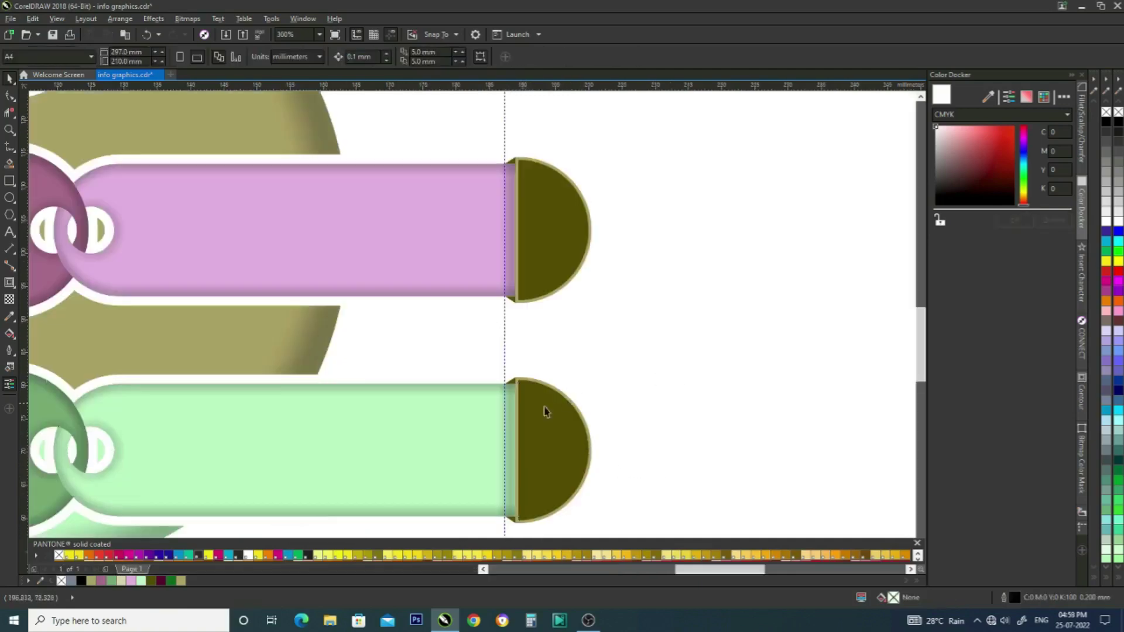
click(288, 533)
click(512, 450)
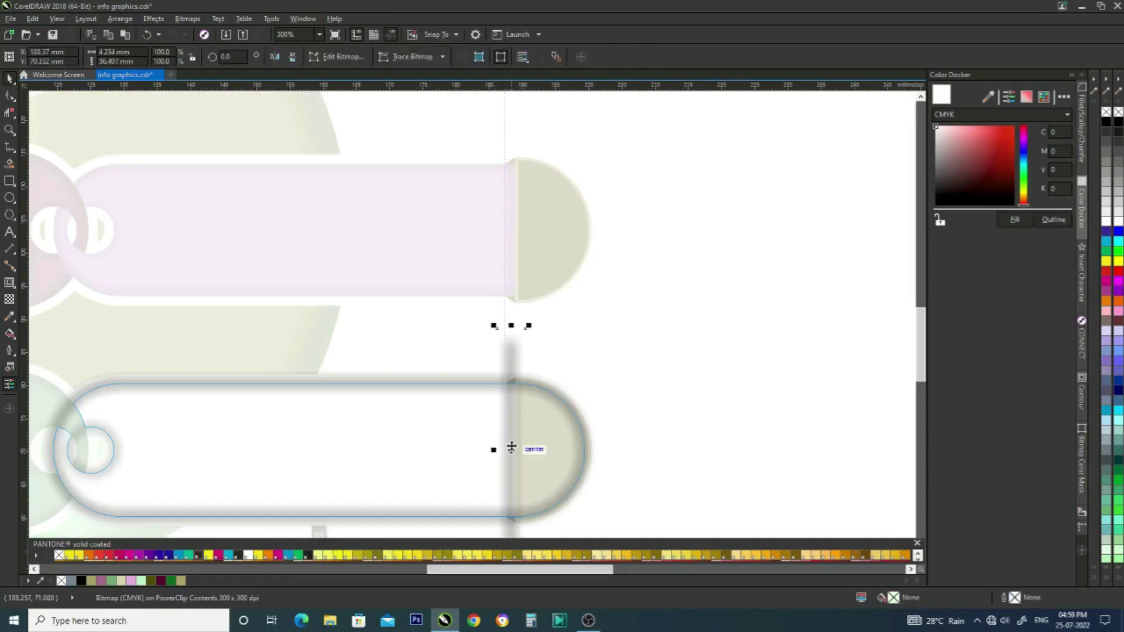
click(595, 377)
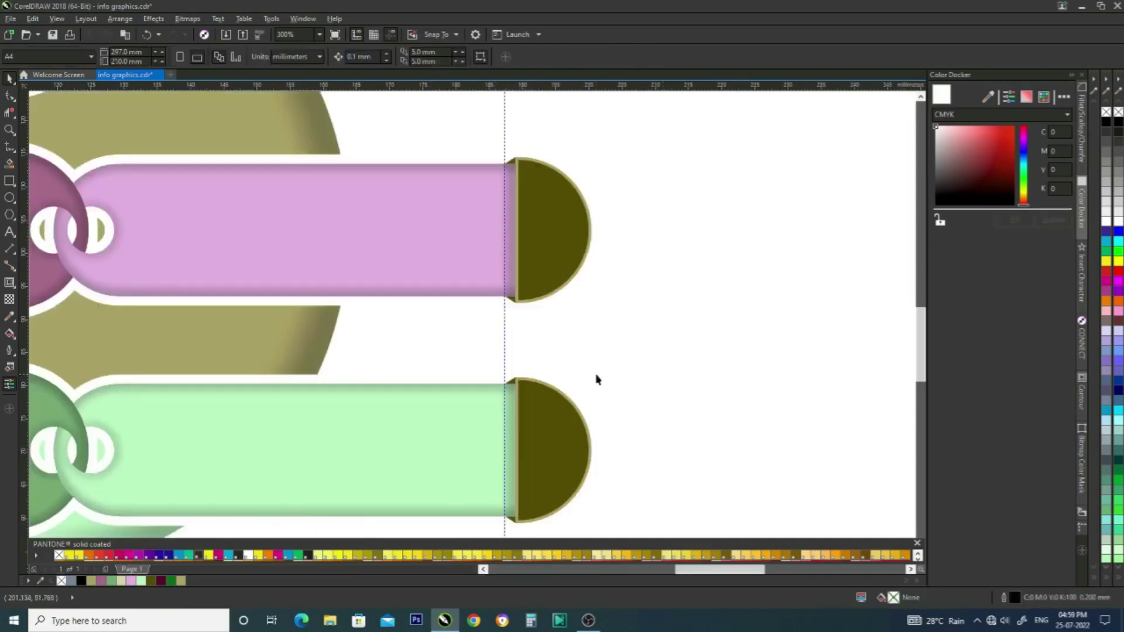
scroll(594, 377, down, 2)
Delete the vertical guideline at the bar ends.
click(550, 255)
key(Delete)
drag(644, 570, 622, 569)
scroll(922, 339, up, 1)
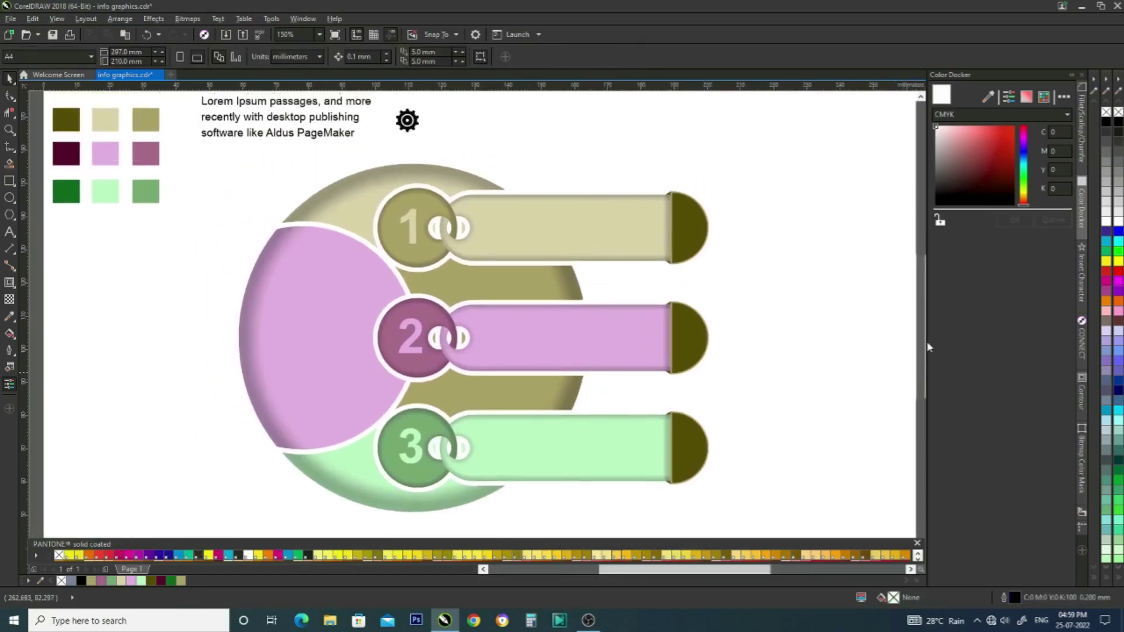
Move the Lorem Ipsum text onto the olive bar, right-align its lines and centre it vertically on the bar.
drag(271, 133, 549, 243)
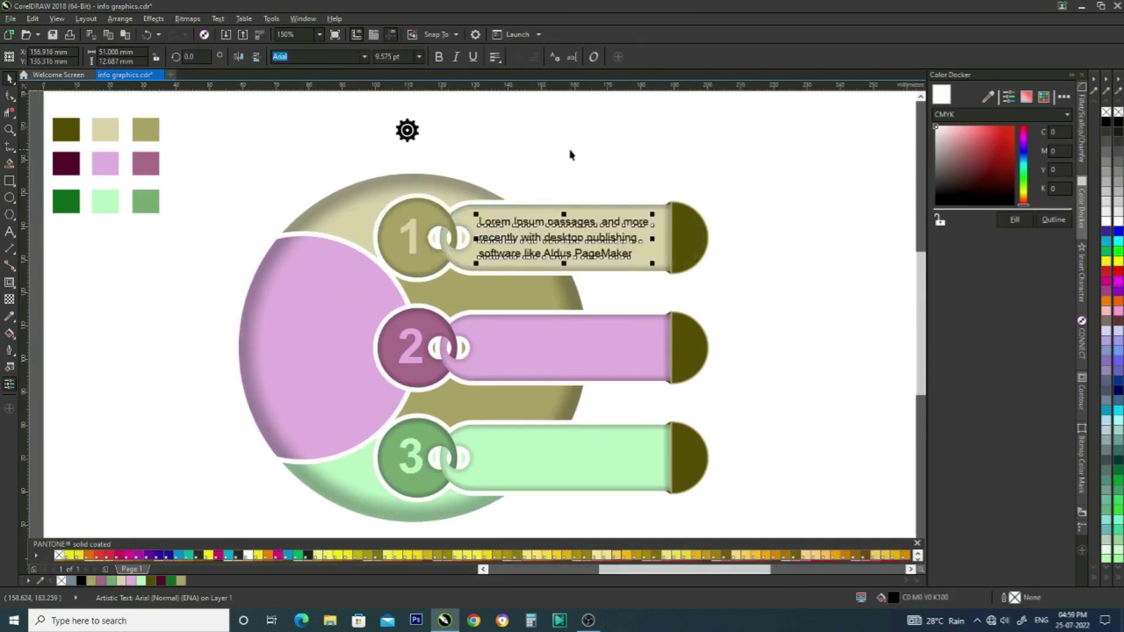
click(495, 58)
click(525, 118)
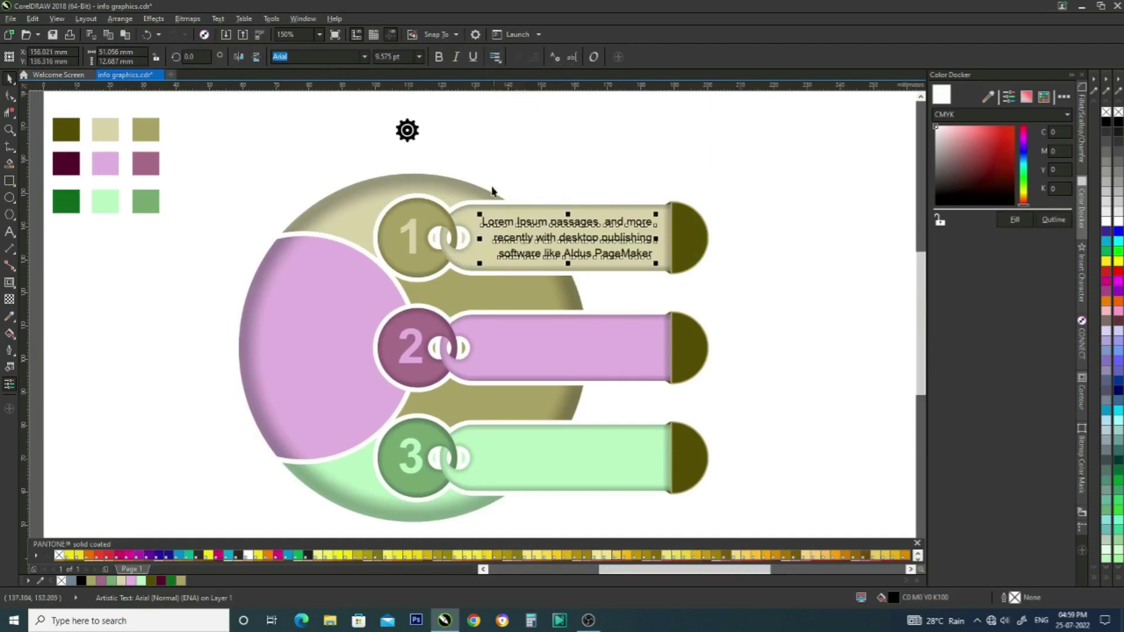
shift+click(463, 260)
key(e)
click(832, 206)
Fill the text on the olive bar with dark olive.
click(552, 238)
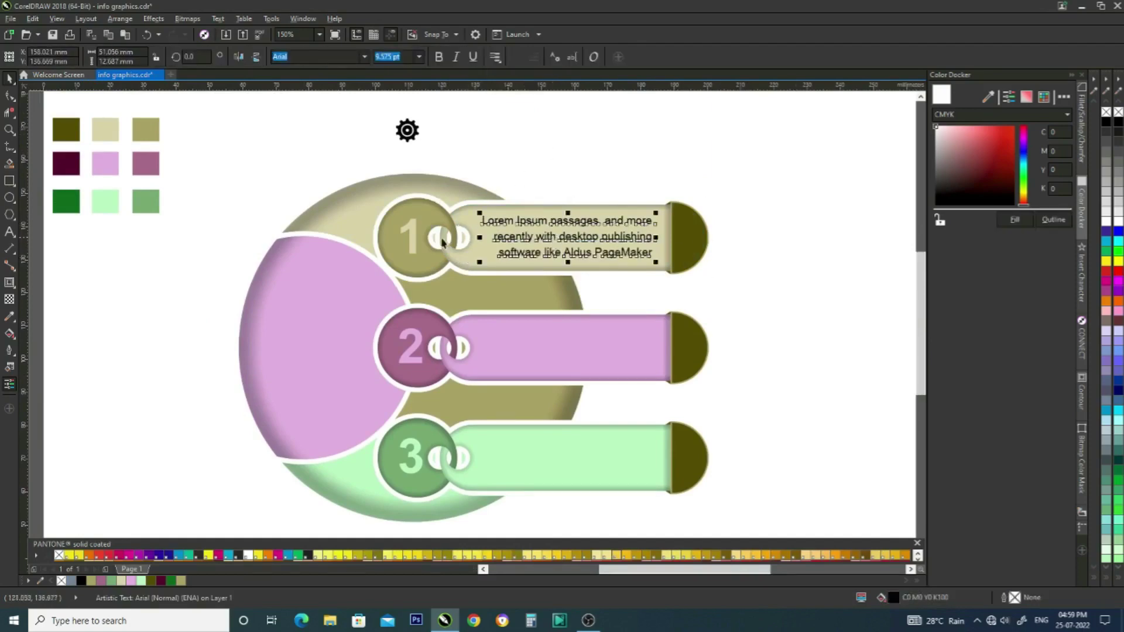
click(151, 582)
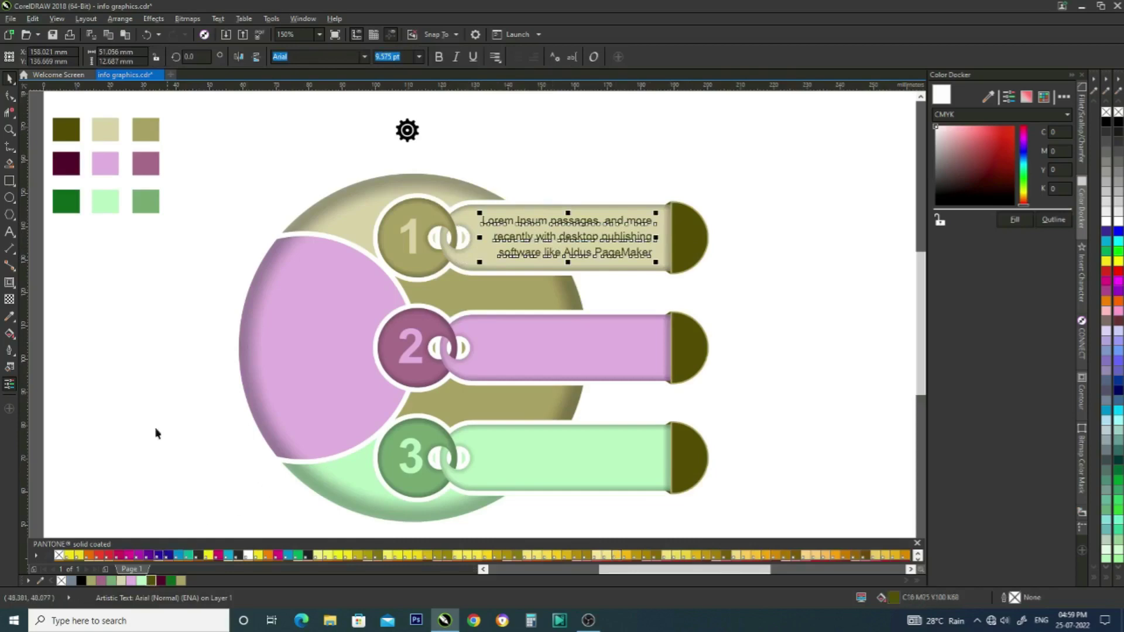
click(140, 351)
Duplicate the olive bar's text, fill the copy with dark maroon and centre it vertically on the violet bar.
click(557, 236)
click(550, 164)
click(589, 253)
click(590, 256)
click(161, 581)
click(168, 425)
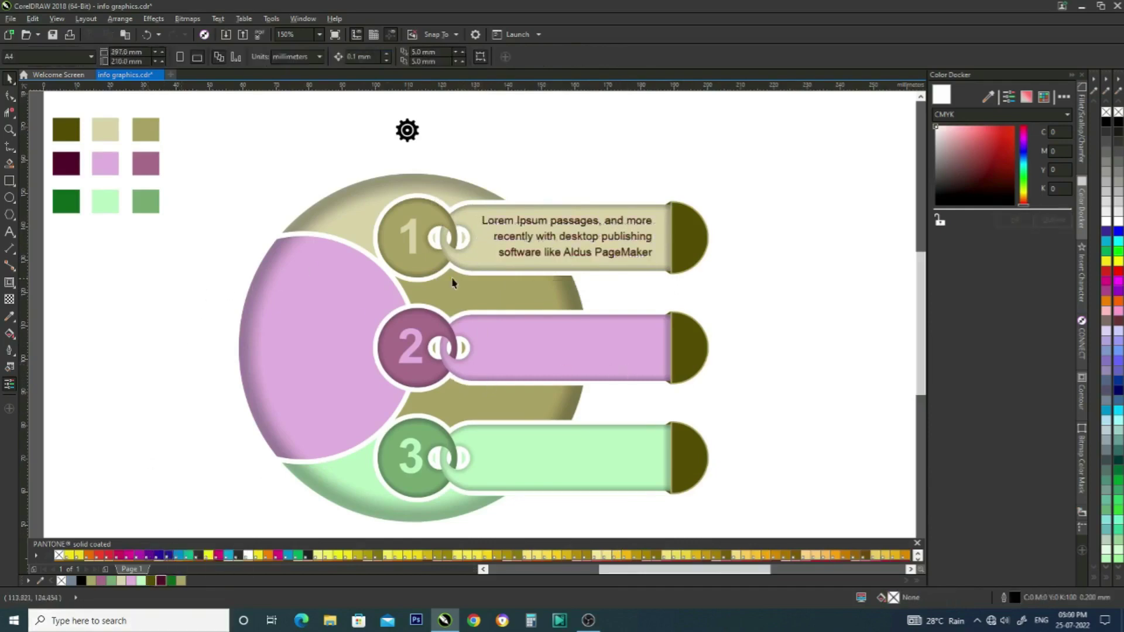
click(540, 240)
shift+click(520, 344)
key(e)
click(752, 399)
Place a dark green copy of the text on the green bar, vertically centred on it.
click(563, 356)
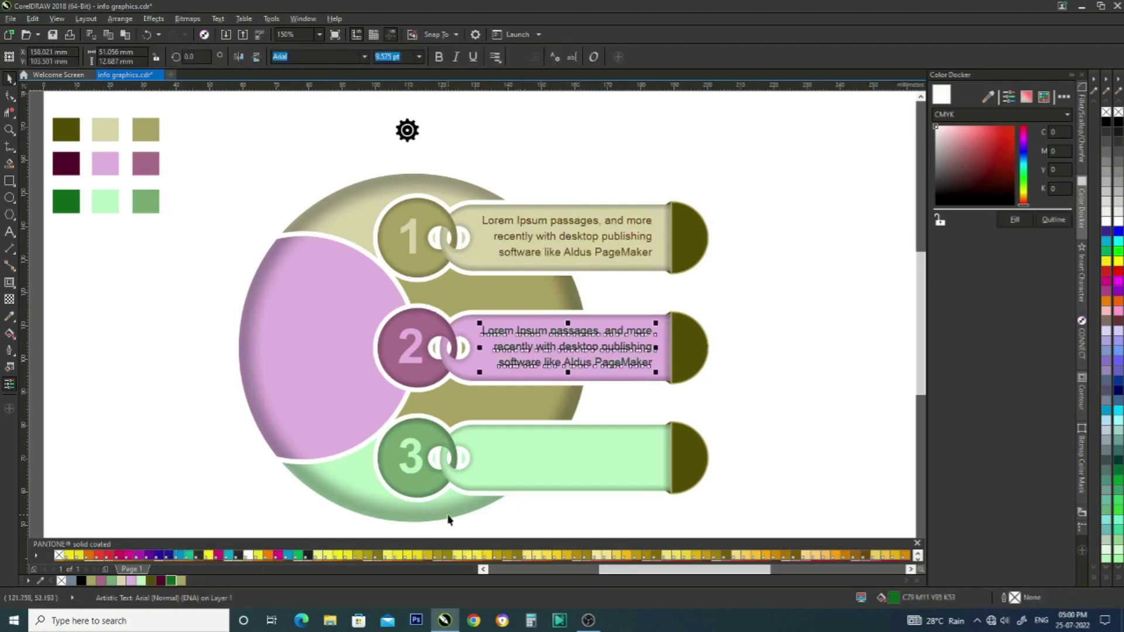
shift+click(507, 478)
key(c)
click(786, 372)
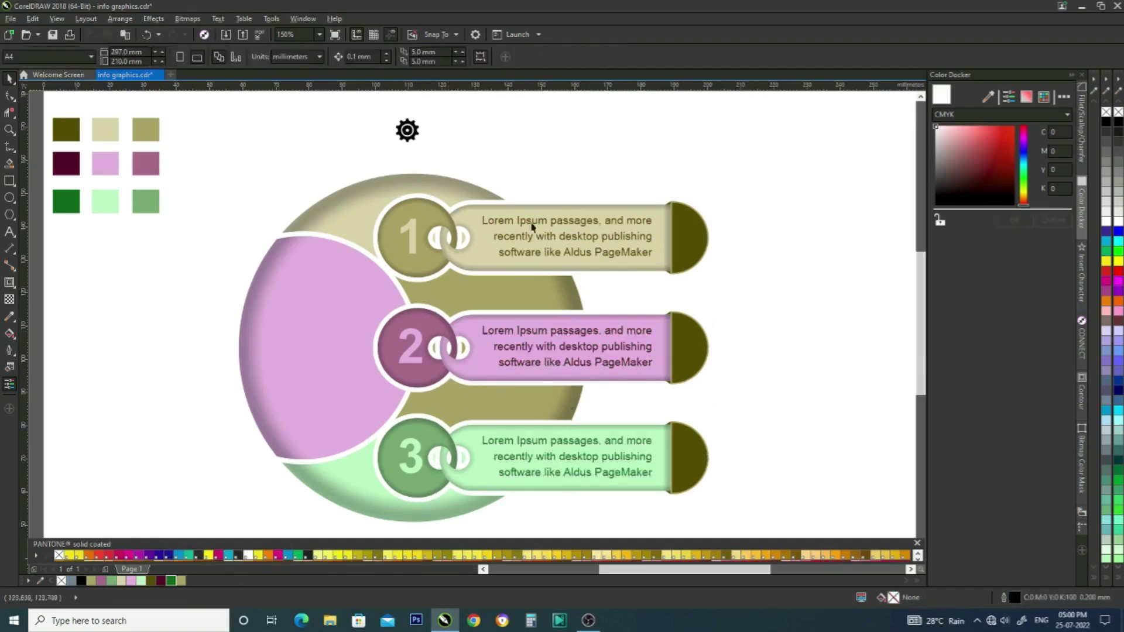
Fill the violet bar's half-circle with the dark maroon swatch and the green bar's with the dark green swatch.
click(10, 316)
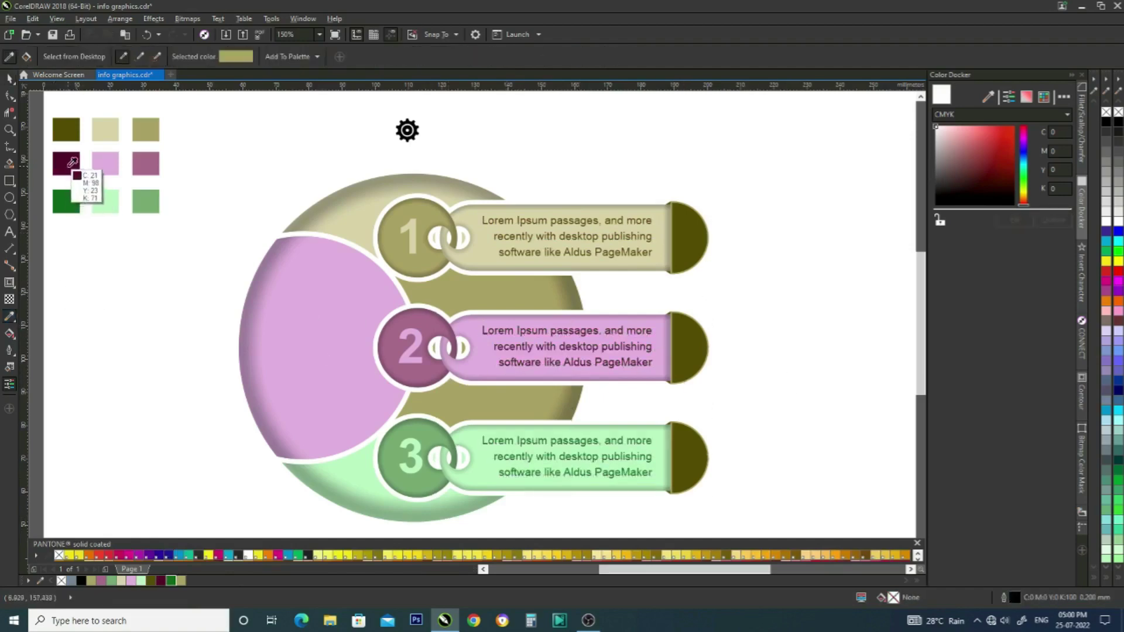
click(71, 161)
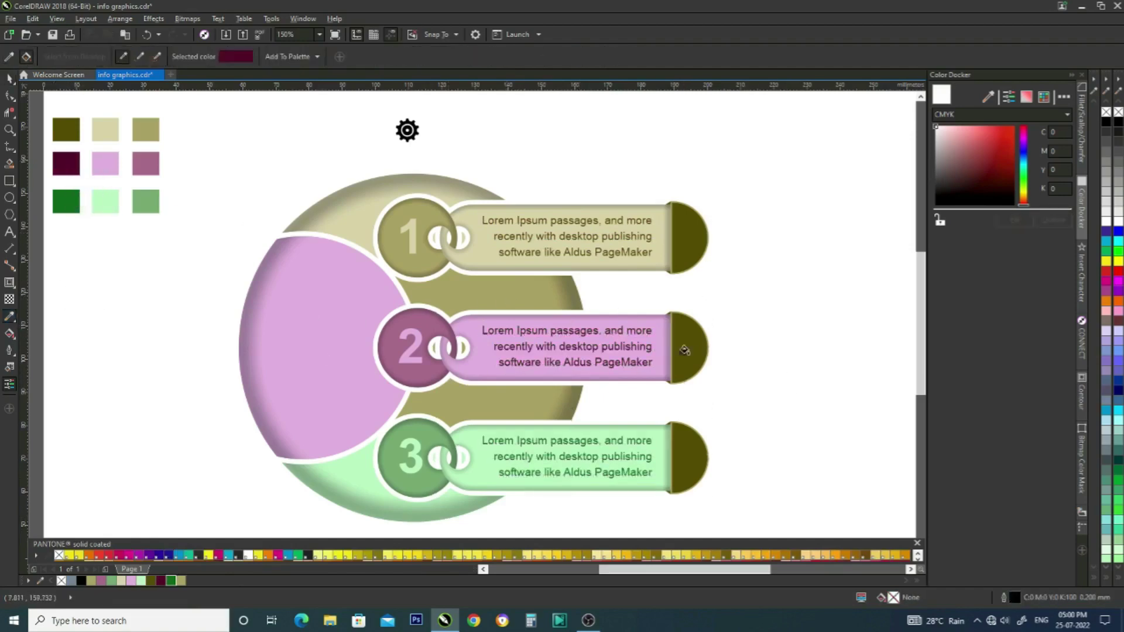
click(690, 351)
click(69, 205)
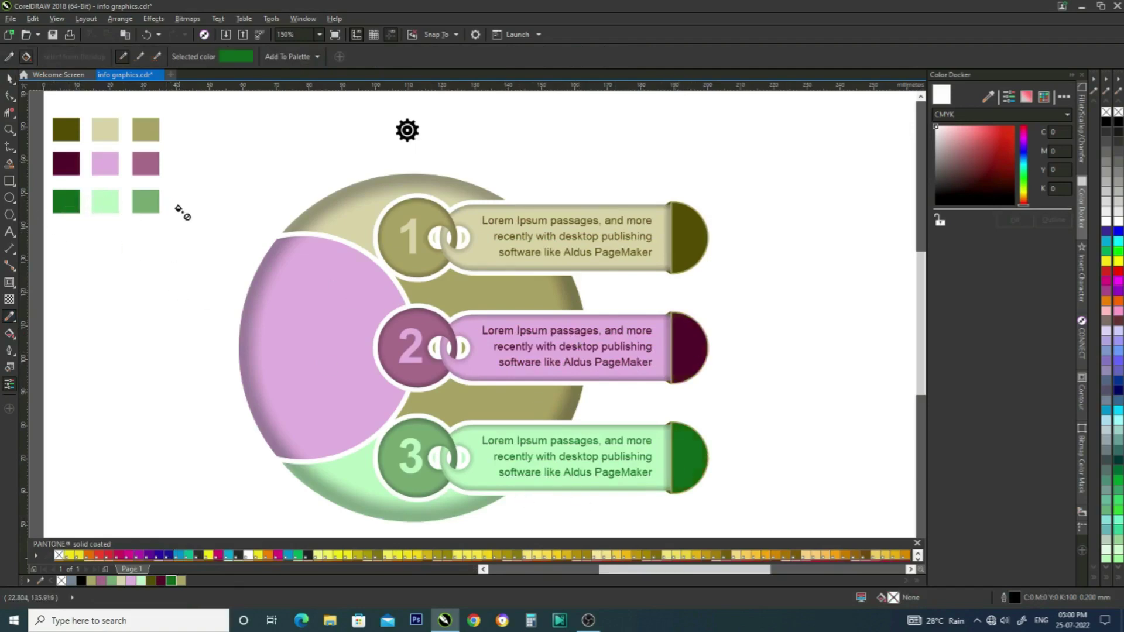
Fill the rim of the violet bar's half-circle with the light violet swatch.
click(110, 166)
scroll(685, 337, up, 4)
click(686, 310)
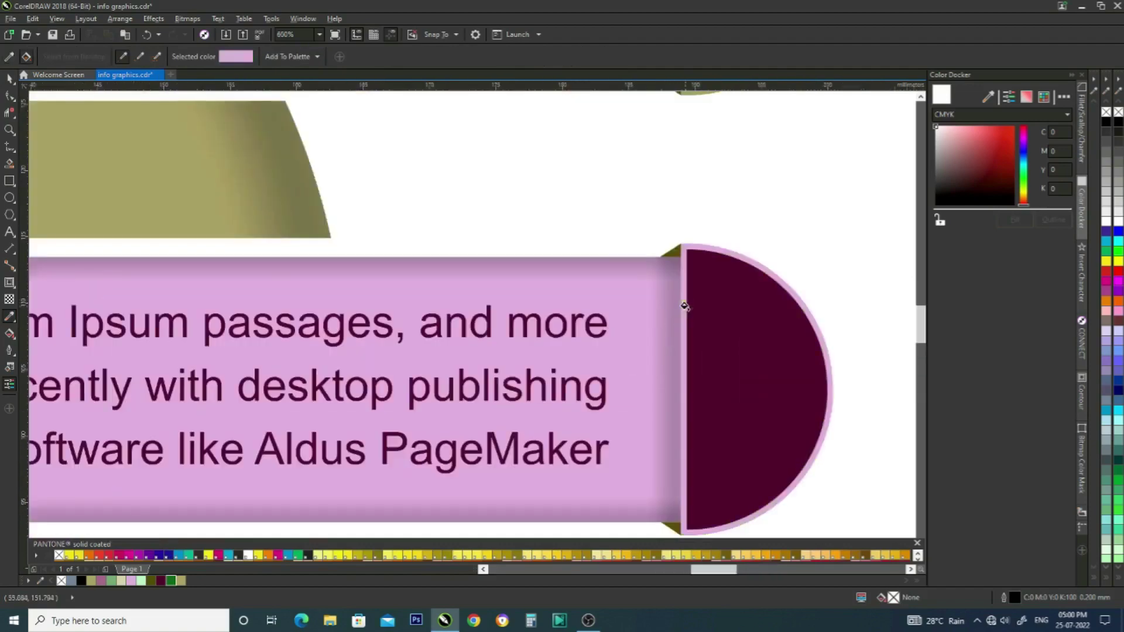
Sample the dark maroon of the violet bar's half-circle and fill the small fold triangles beside it with that colour.
scroll(676, 304, down, 2)
scroll(651, 292, down, 1)
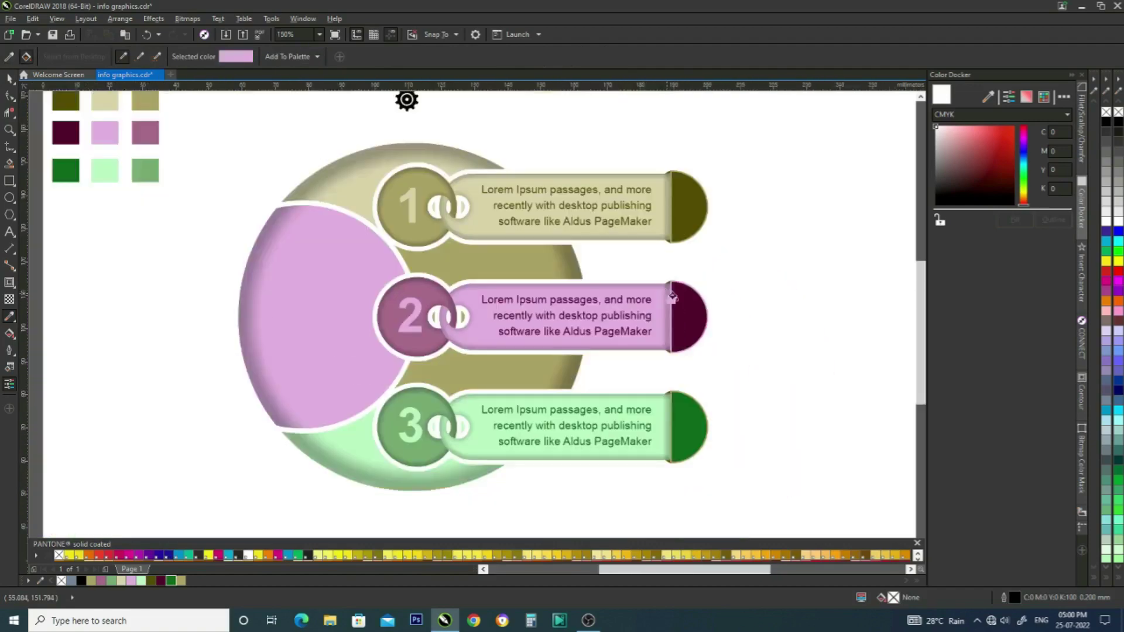
scroll(690, 305, up, 1)
click(689, 306)
scroll(655, 284, up, 2)
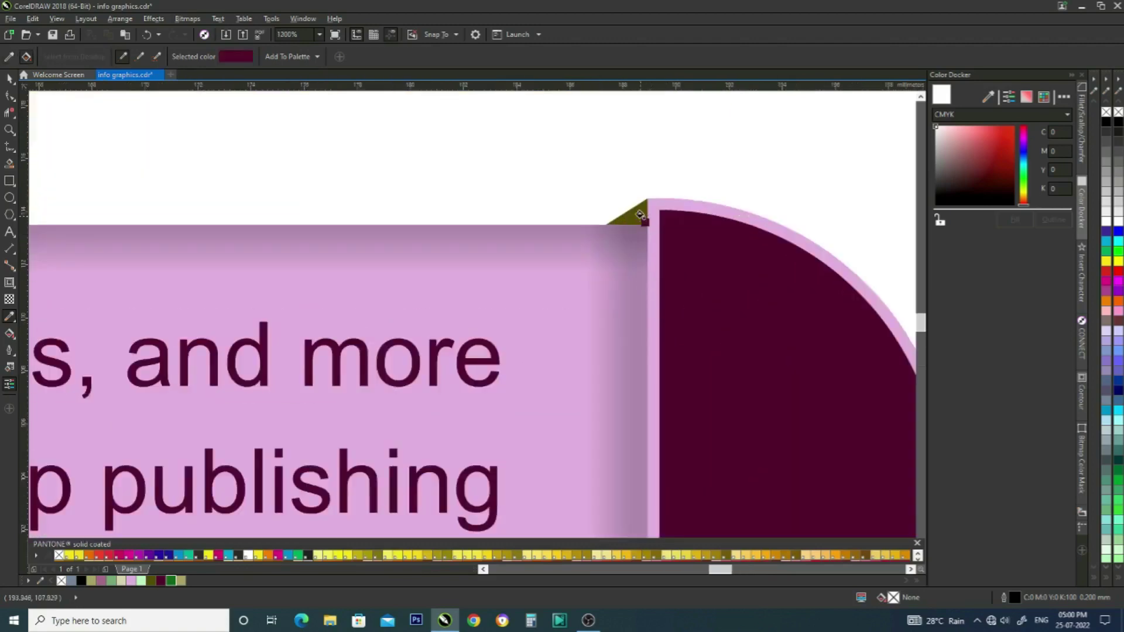
scroll(641, 216, down, 3)
scroll(651, 315, down, 1)
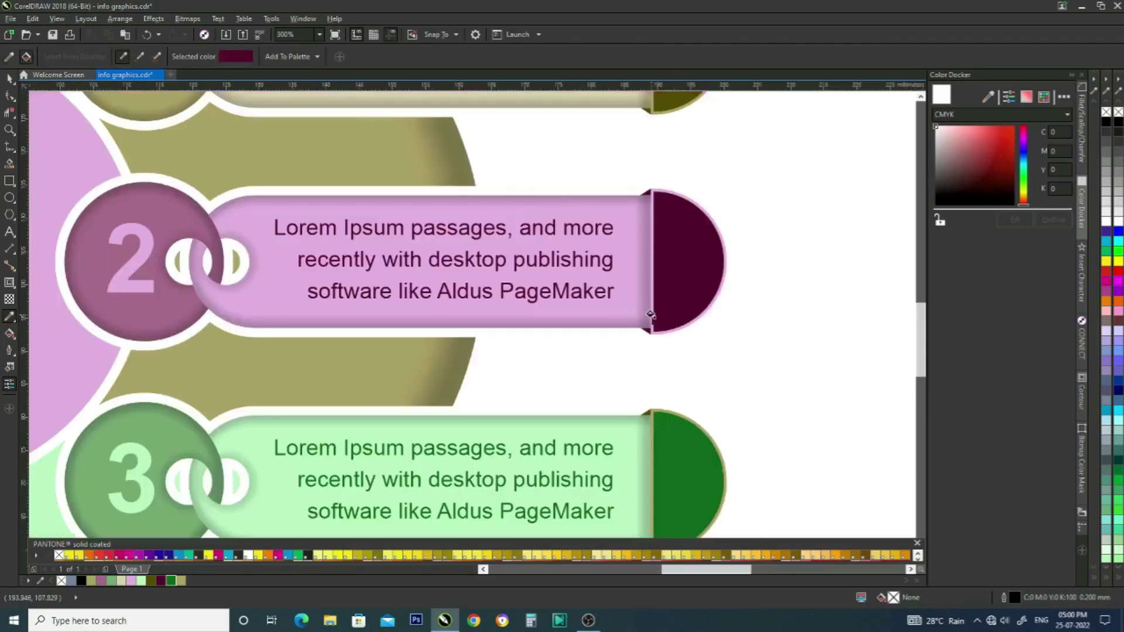
Sample the dark green of the green bar's half-circle and fill its upper and lower fold triangles with that colour.
scroll(652, 315, down, 1)
click(683, 417)
scroll(656, 364, up, 2)
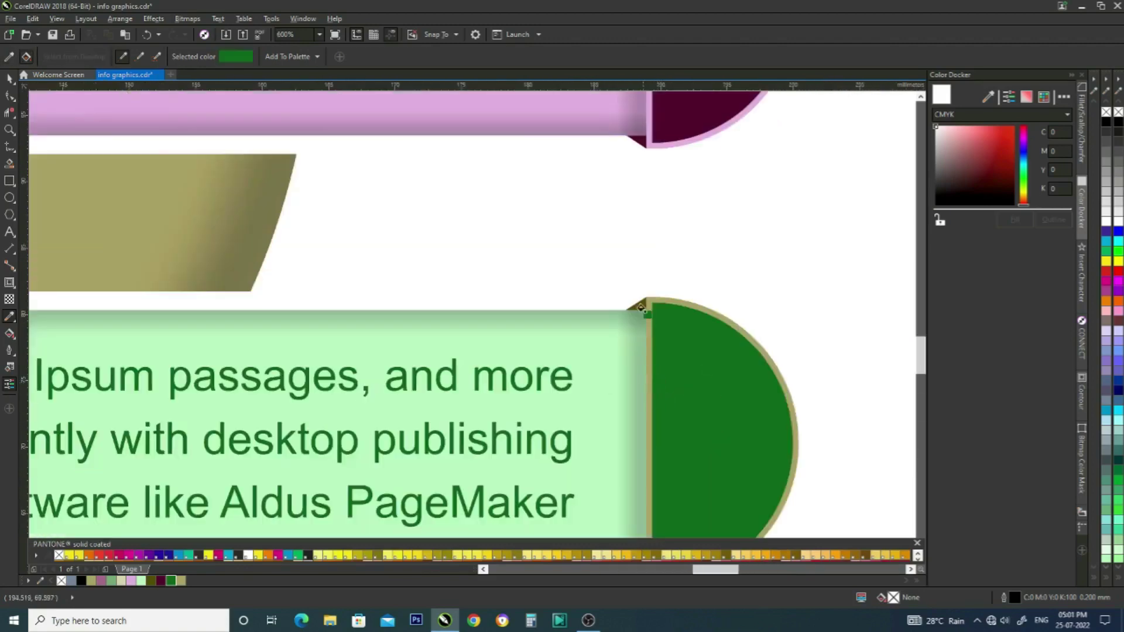
scroll(650, 310, down, 2)
scroll(652, 445, up, 2)
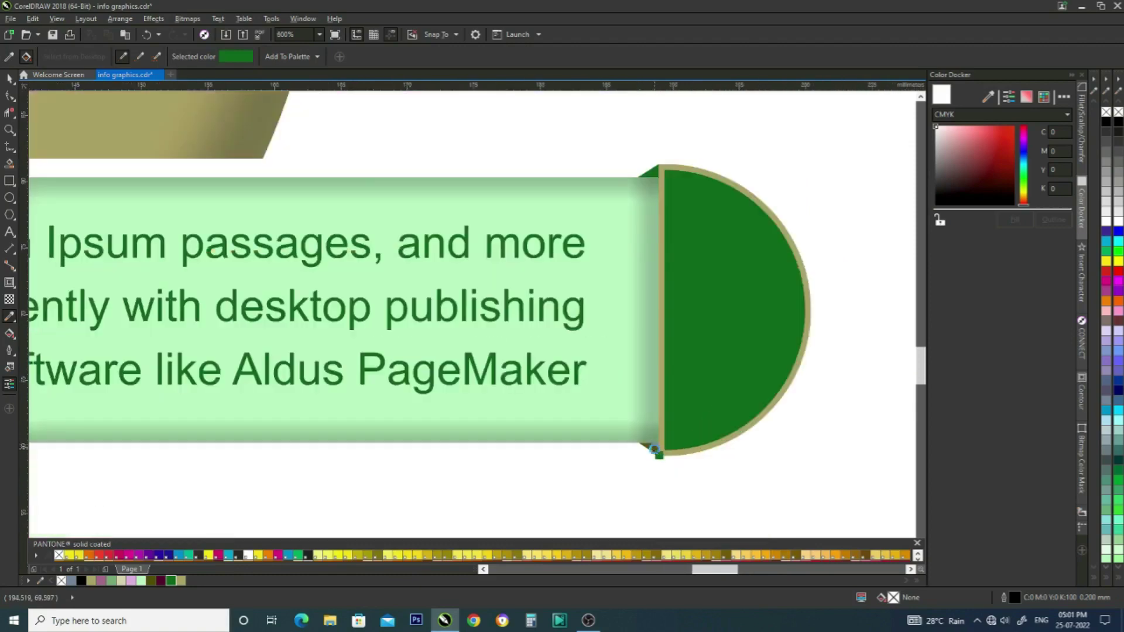
scroll(650, 382, down, 2)
scroll(656, 359, up, 2)
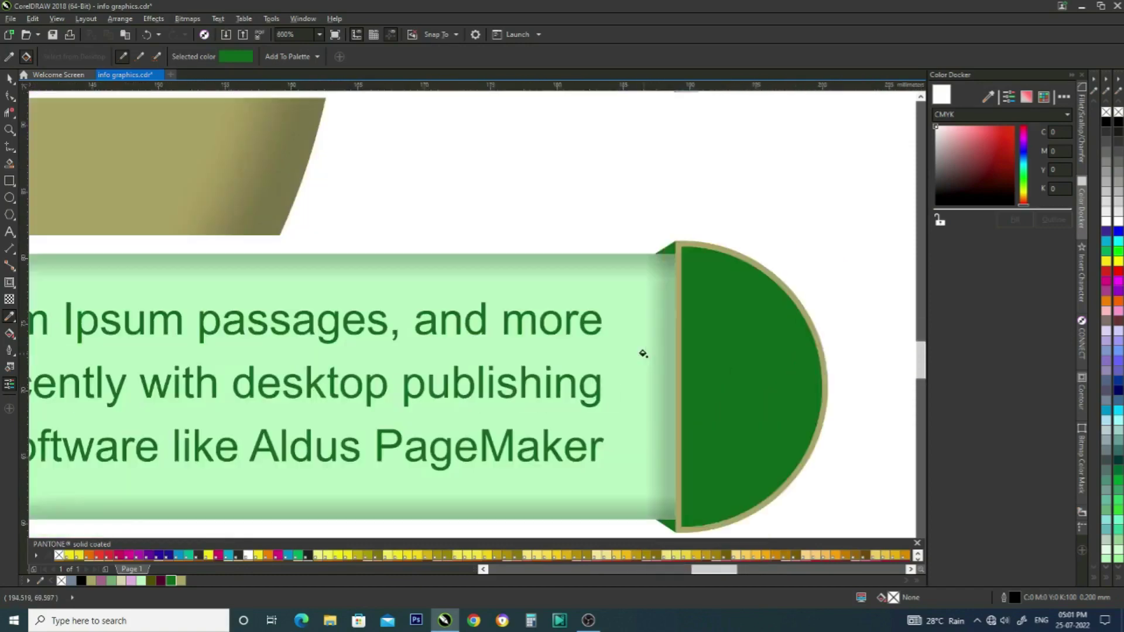
Fill the rim of the green bar's half-circle with the light green sampled from the bar.
click(564, 376)
scroll(678, 301, down, 3)
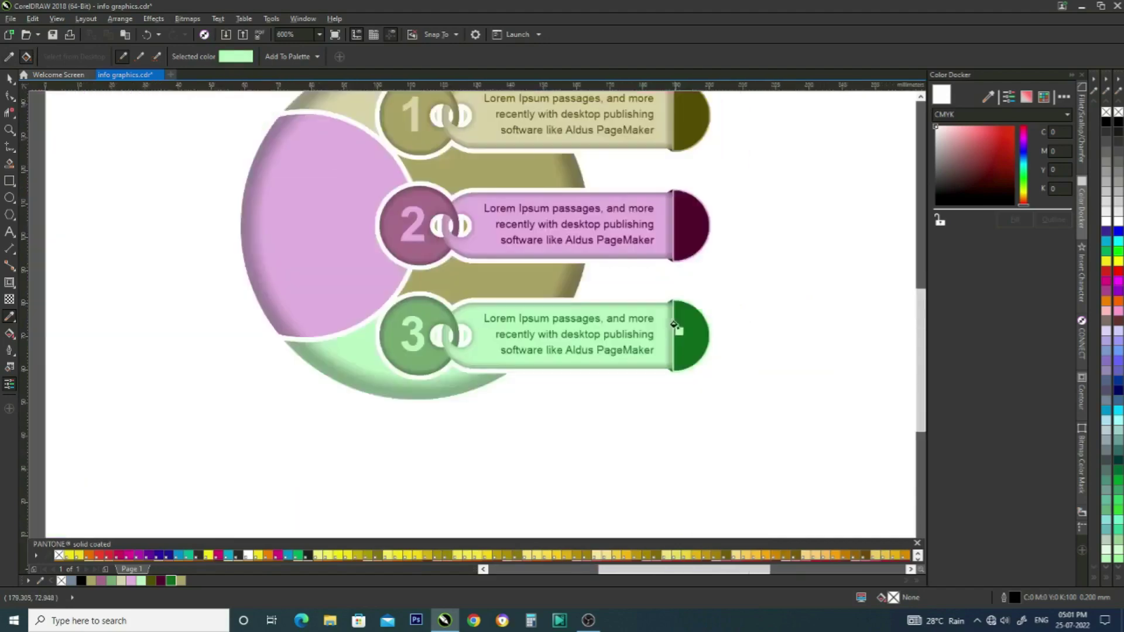
key(space)
Make two copies of the black gear icon above the circle, evenly spaced in a row beside the original.
scroll(910, 326, up, 1)
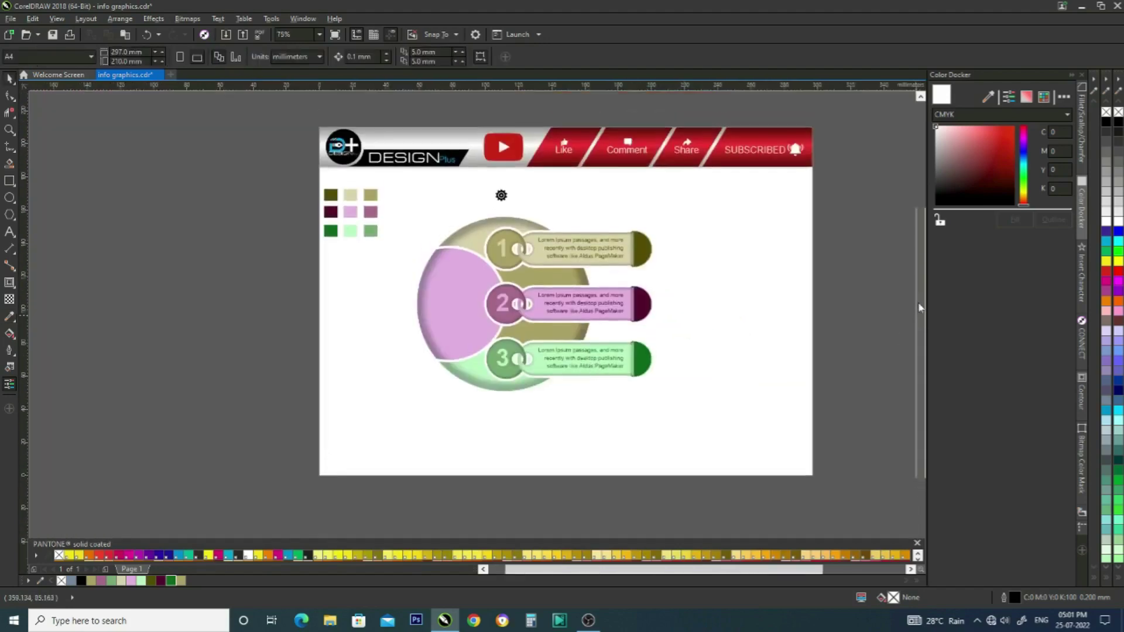
scroll(545, 195, up, 1)
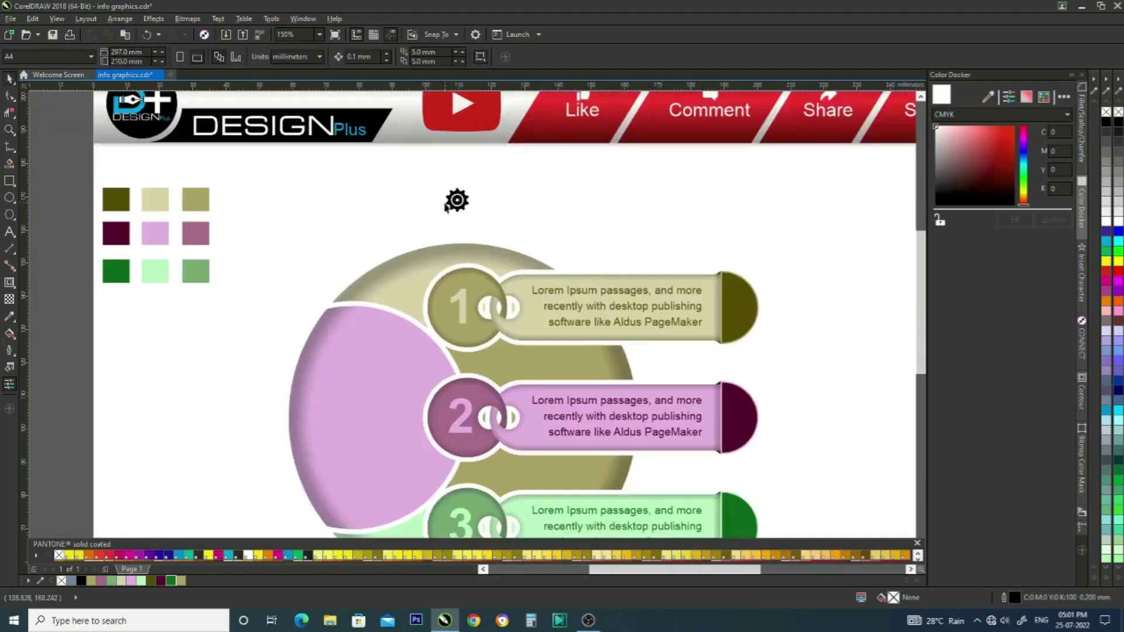
drag(460, 204, 485, 201)
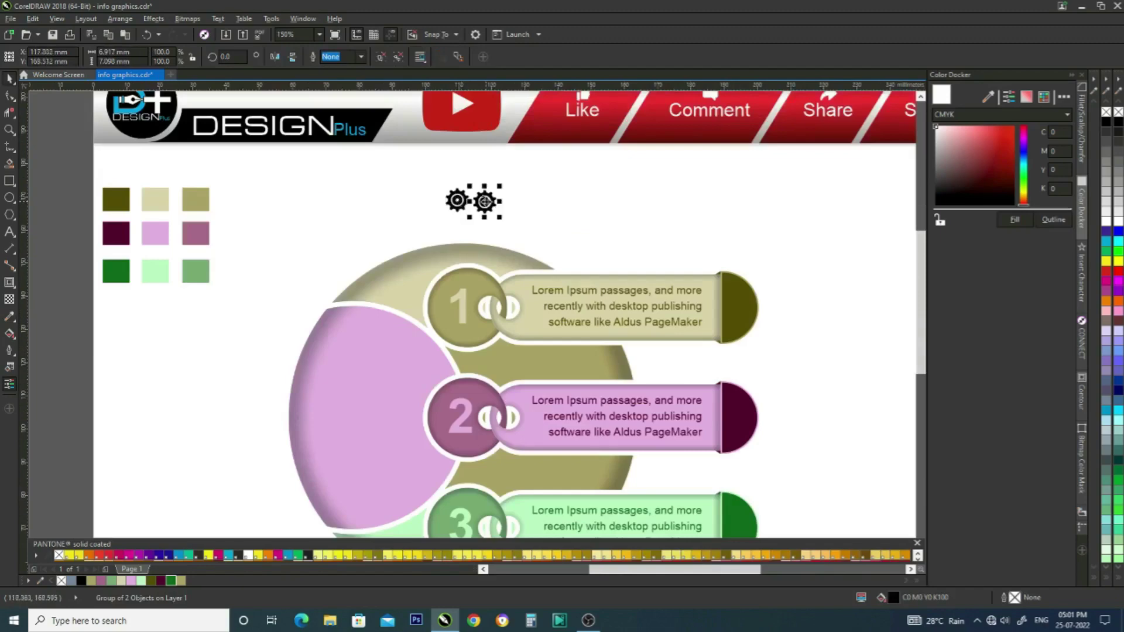
key(ctrl+r)
Fill the three gear icons with light olive, light violet and light green, in order from the original gear.
click(459, 203)
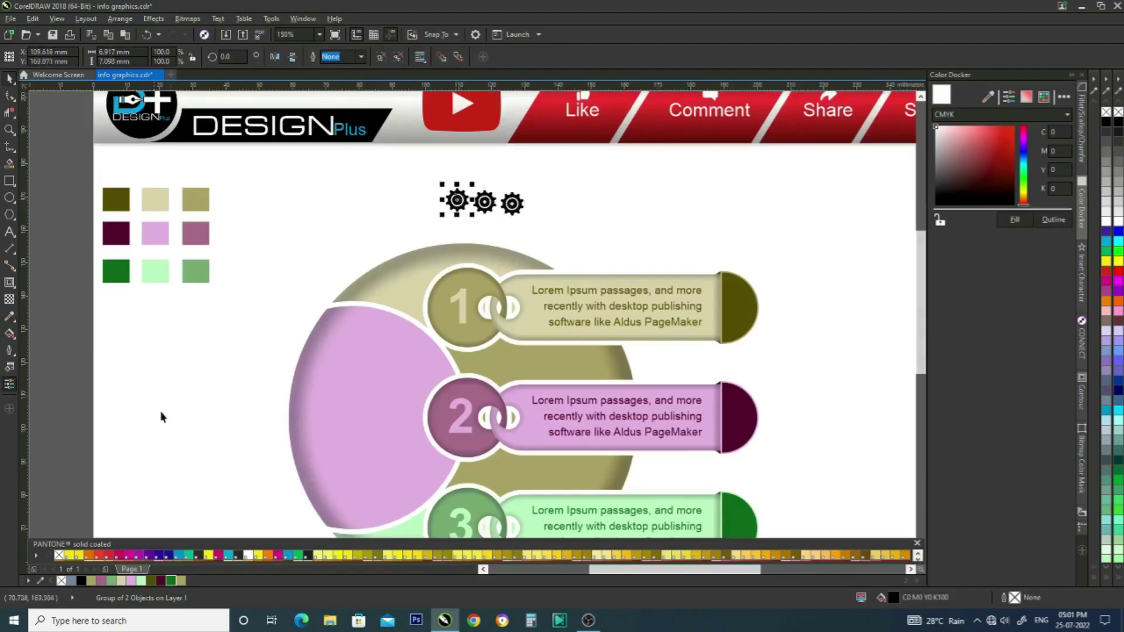
click(121, 581)
click(491, 204)
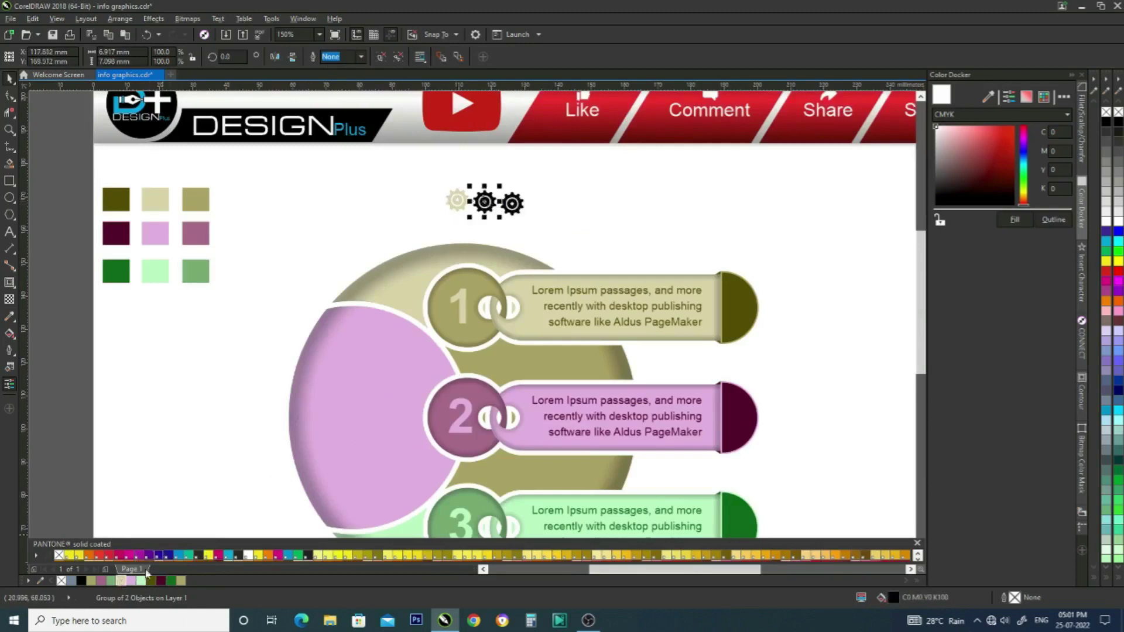
click(131, 581)
click(512, 203)
click(142, 581)
Bring all three gear icons to the front of the layer.
click(457, 201)
drag(600, 171, 406, 252)
key(shift+Page_Up)
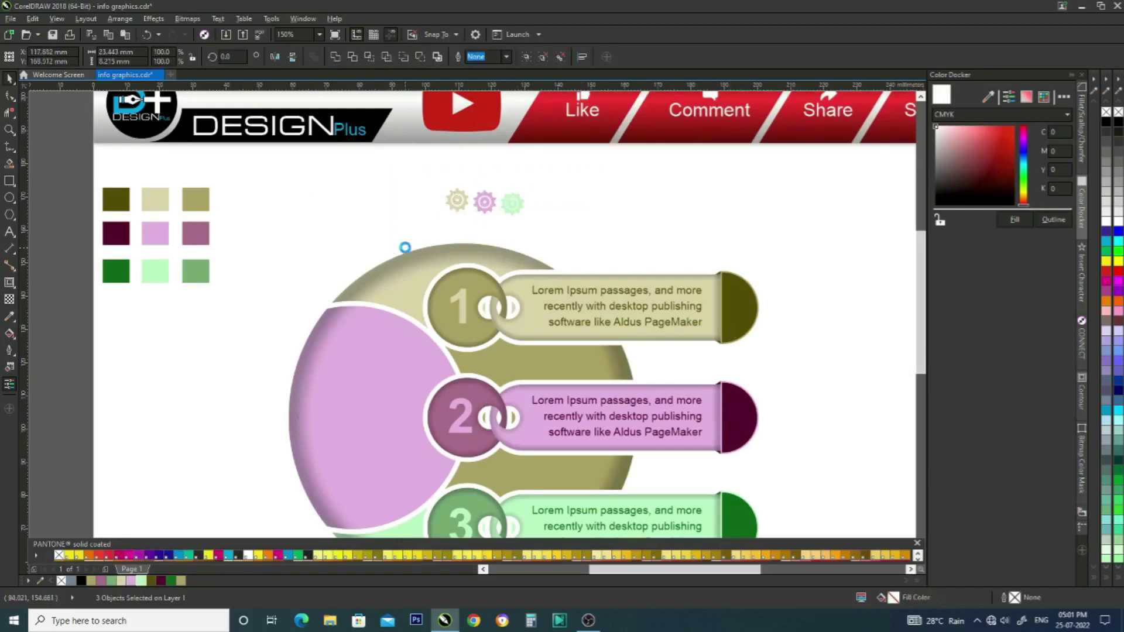
click(406, 210)
Centre the light olive gear horizontally and vertically on the dark olive half-circle of bar 1.
click(457, 200)
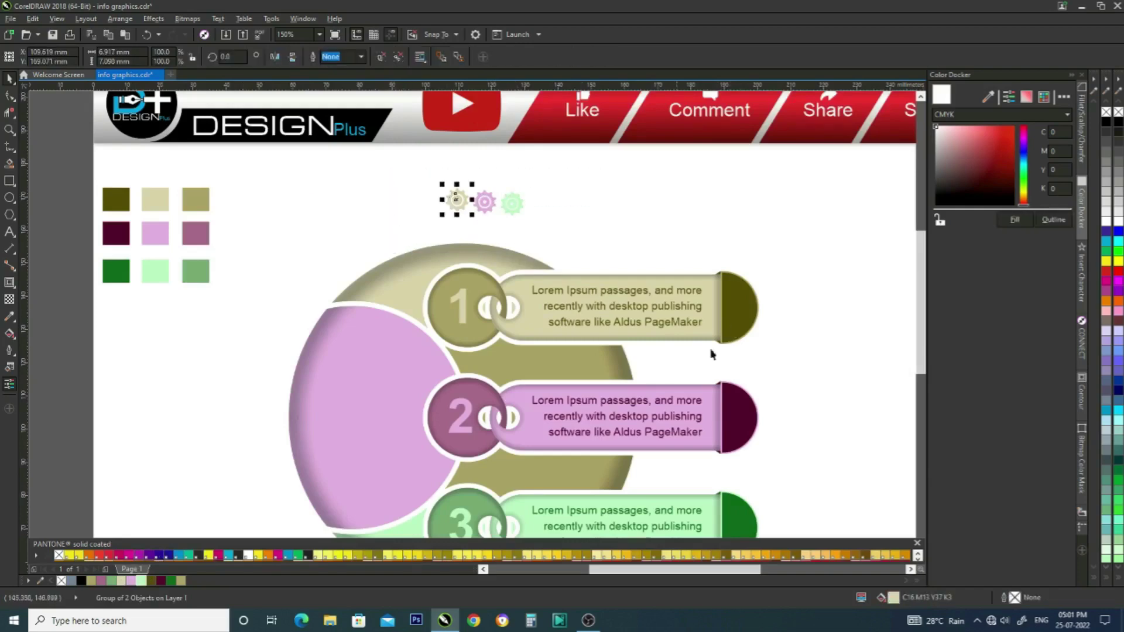
shift+click(740, 330)
key(e)
key(c)
Centre the light violet gear horizontally and vertically on the dark maroon half-circle of bar 2.
click(485, 207)
shift+click(742, 430)
key(e)
key(c)
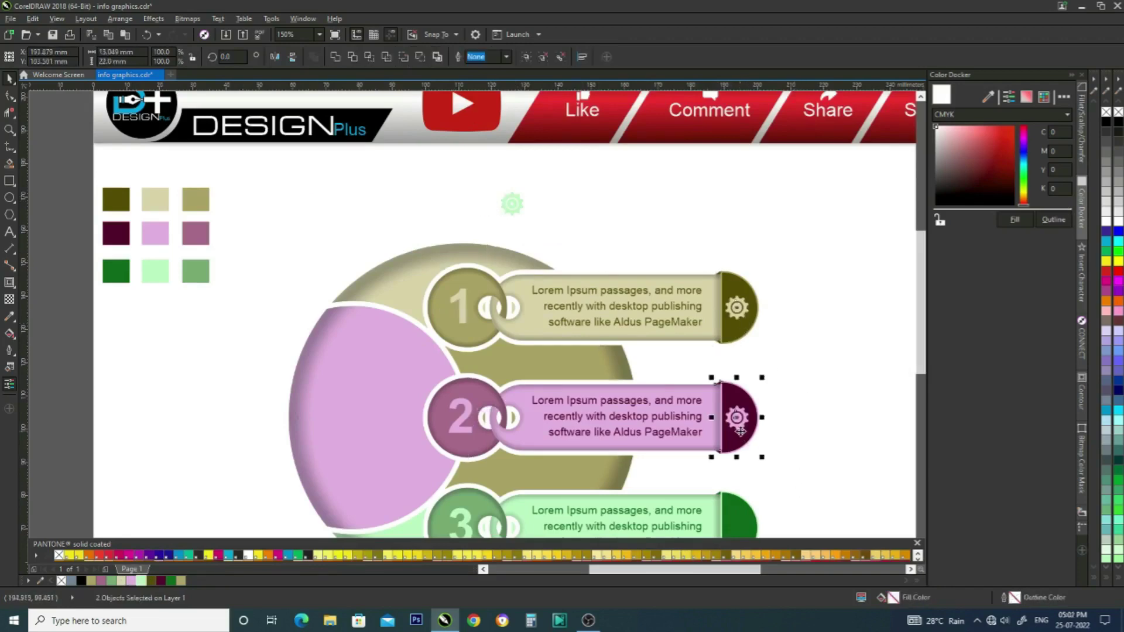
Centre the light green gear horizontally and vertically on the dark green half-circle of bar 3.
click(520, 209)
shift+click(744, 524)
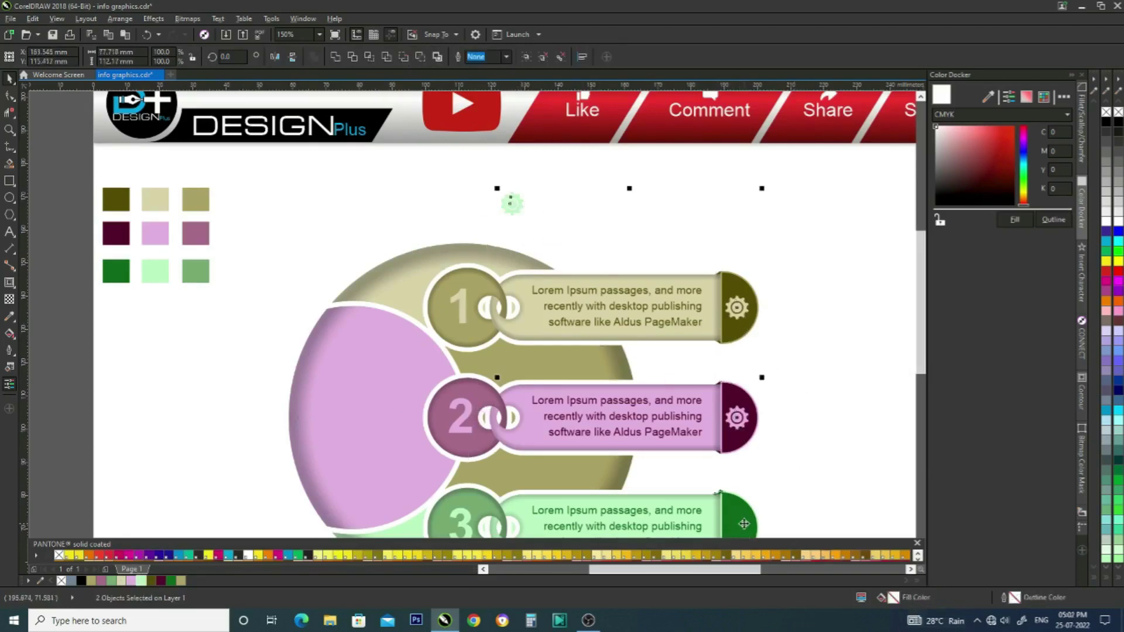
key(e)
key(c)
Group all the objects of the infographic and centre the group on the page.
drag(922, 323, 920, 355)
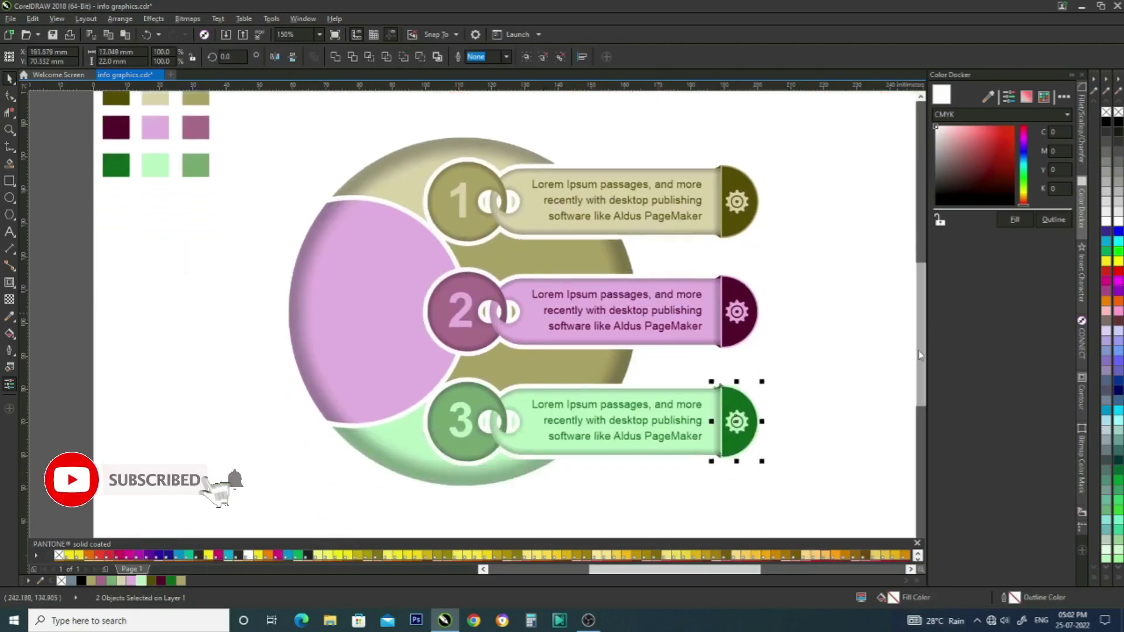
scroll(311, 364, down, 3)
drag(572, 459, 284, 239)
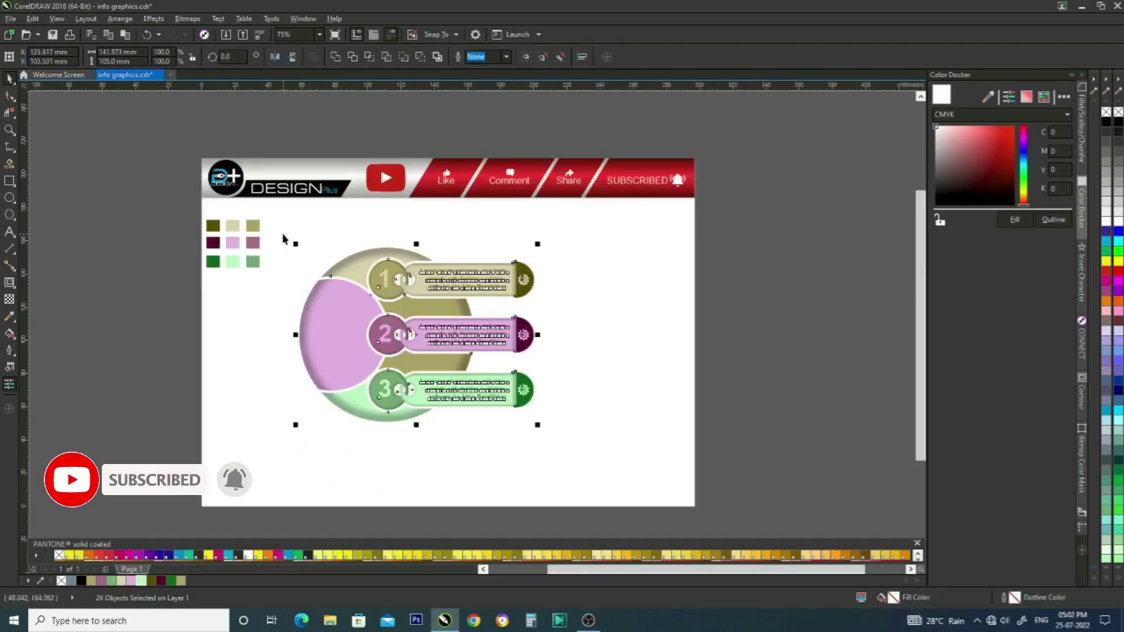
key(ctrl+g)
key(p)
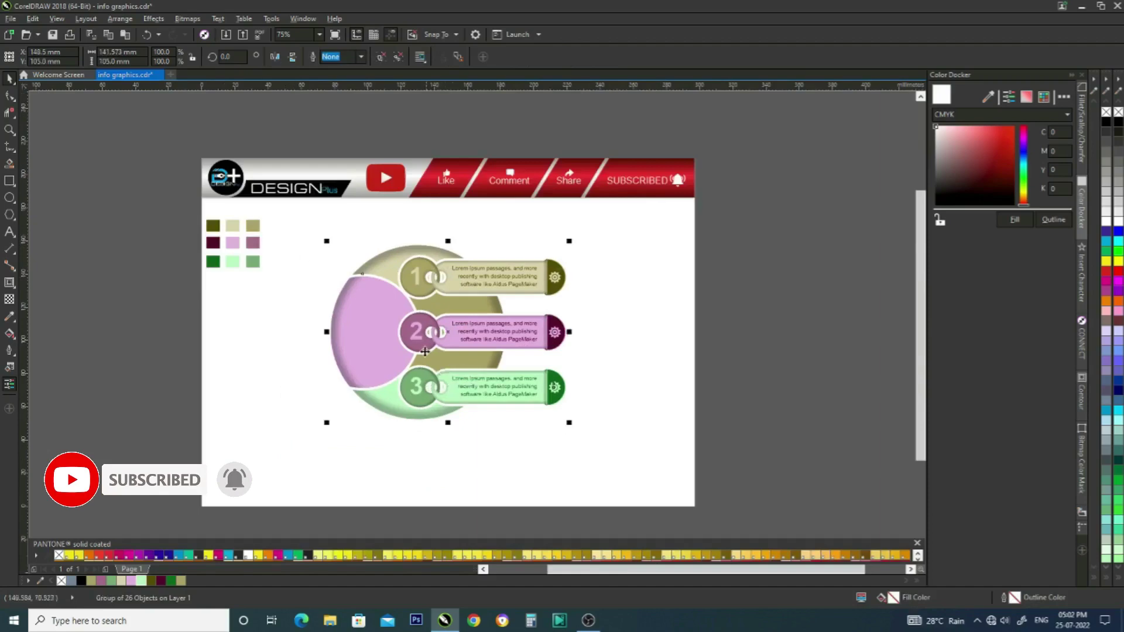
Deselect the infographic and inspect it in a full-screen preview.
scroll(410, 280, up, 3)
drag(926, 347, 922, 373)
click(906, 470)
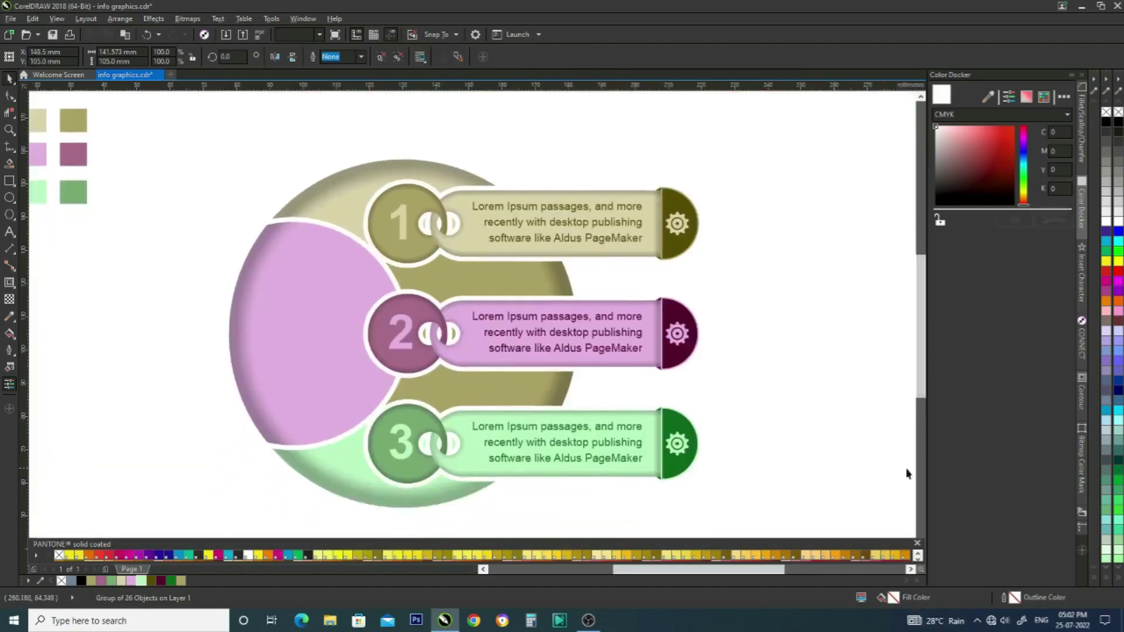
key(F9)
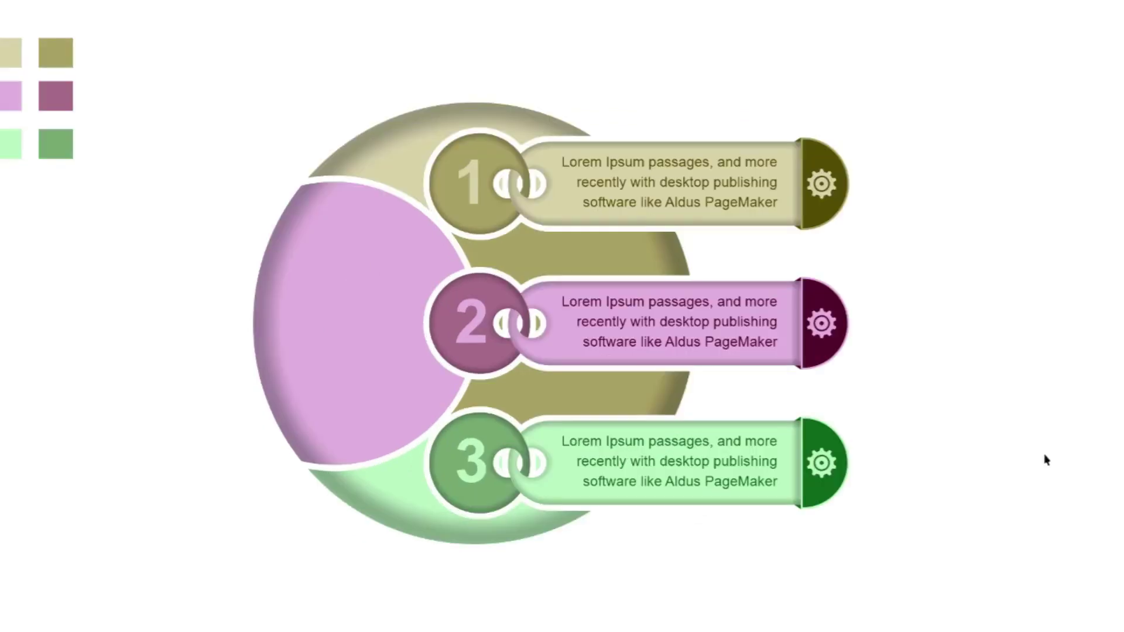